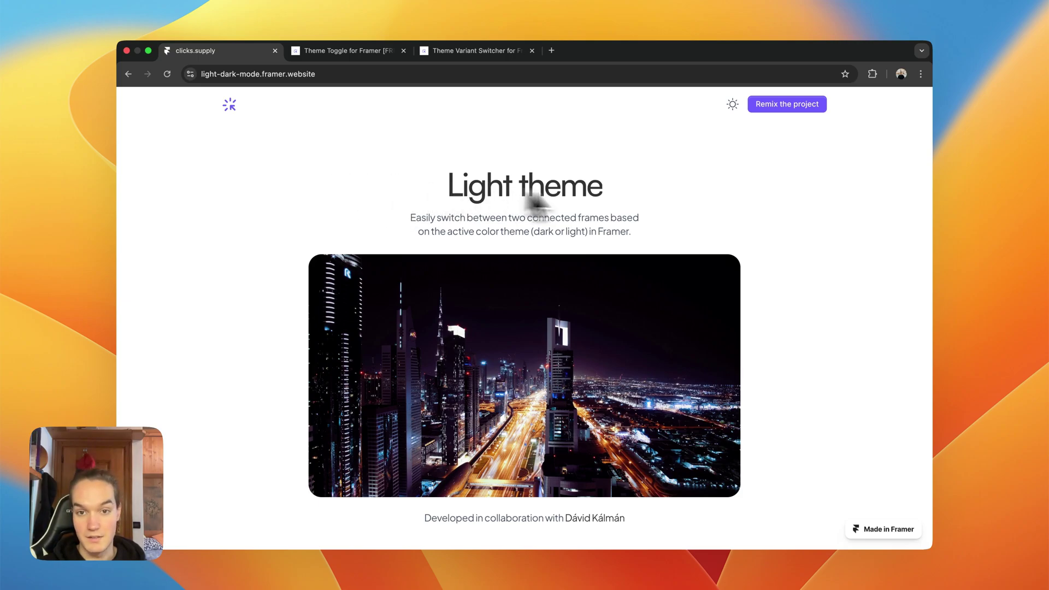
Test the demo site's light/dark toggle several times, highlighting the theme heading text
left_click(734, 104)
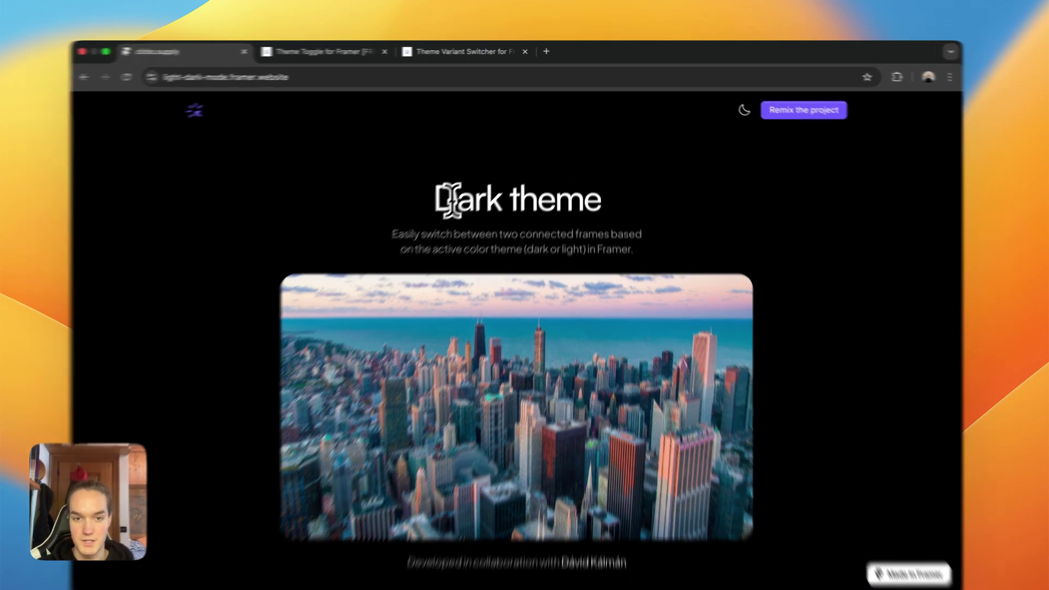
left_click_drag(448, 184, 576, 184)
left_click(522, 250)
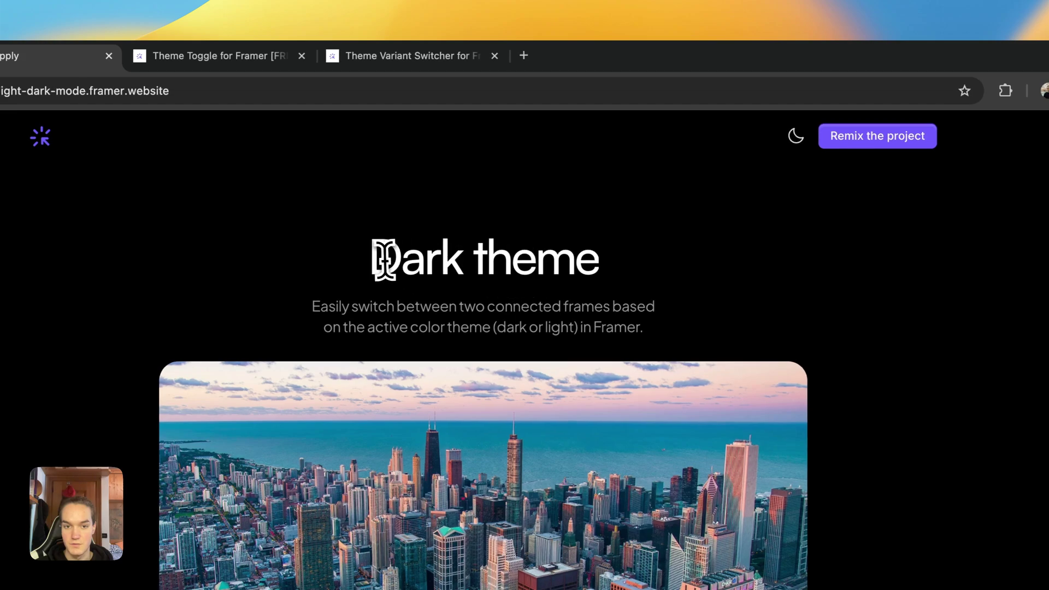
left_click_drag(386, 250, 540, 248)
left_click(796, 137)
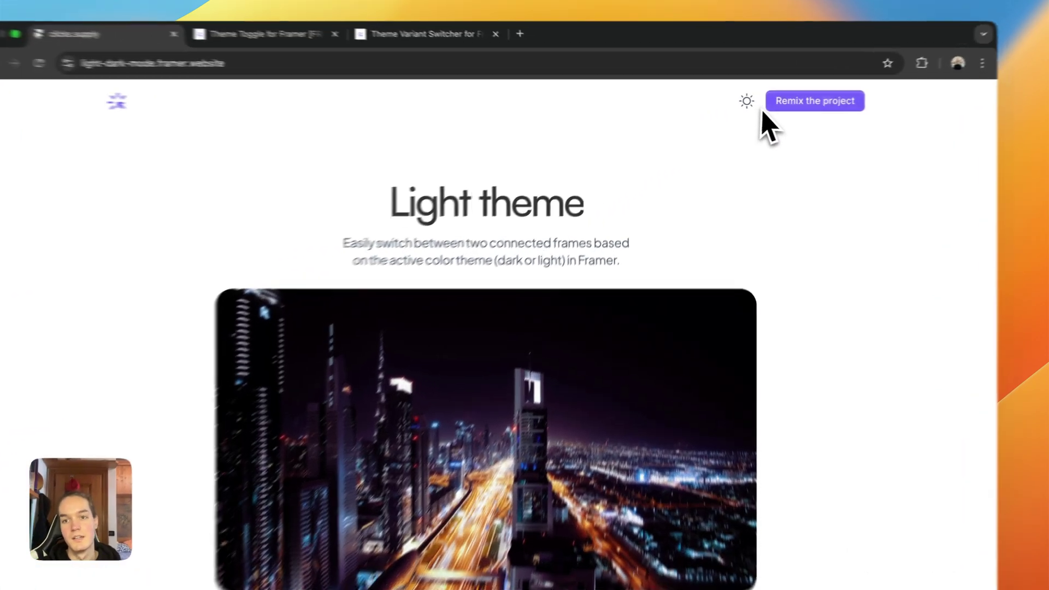
left_click(733, 104)
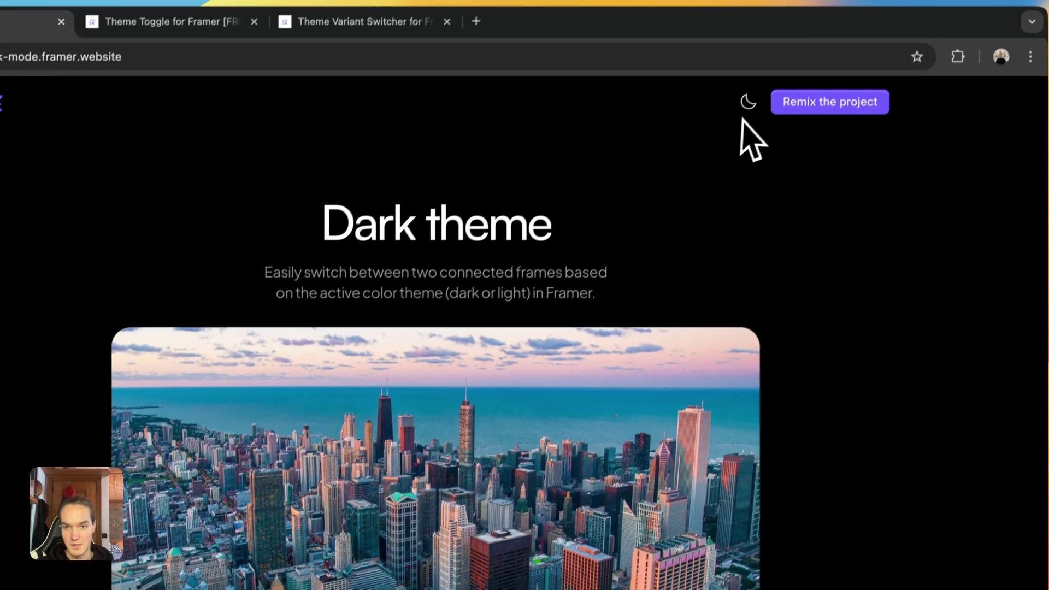
left_click(808, 6)
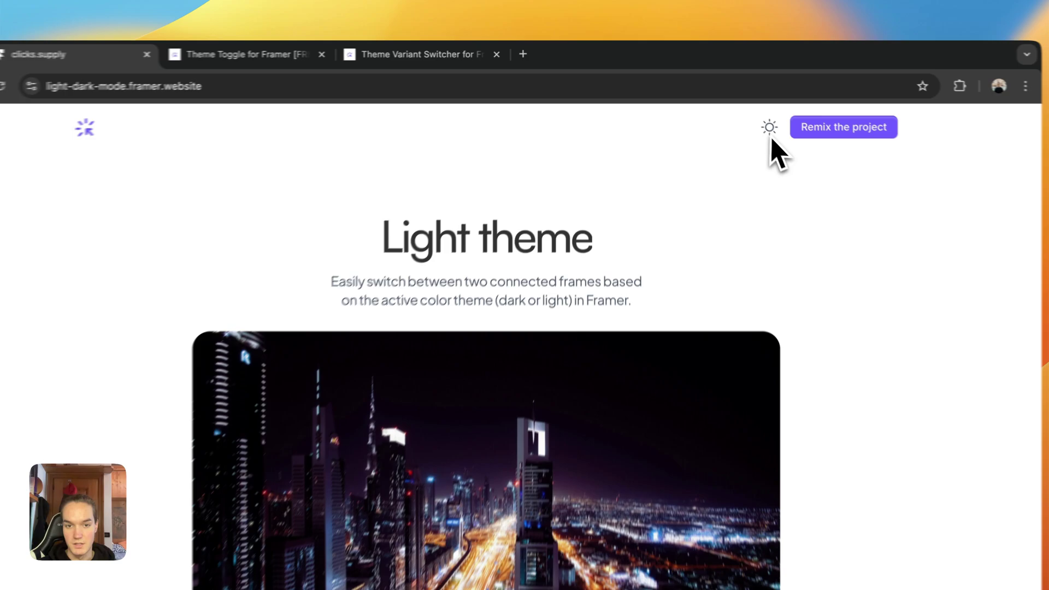
left_click(733, 105)
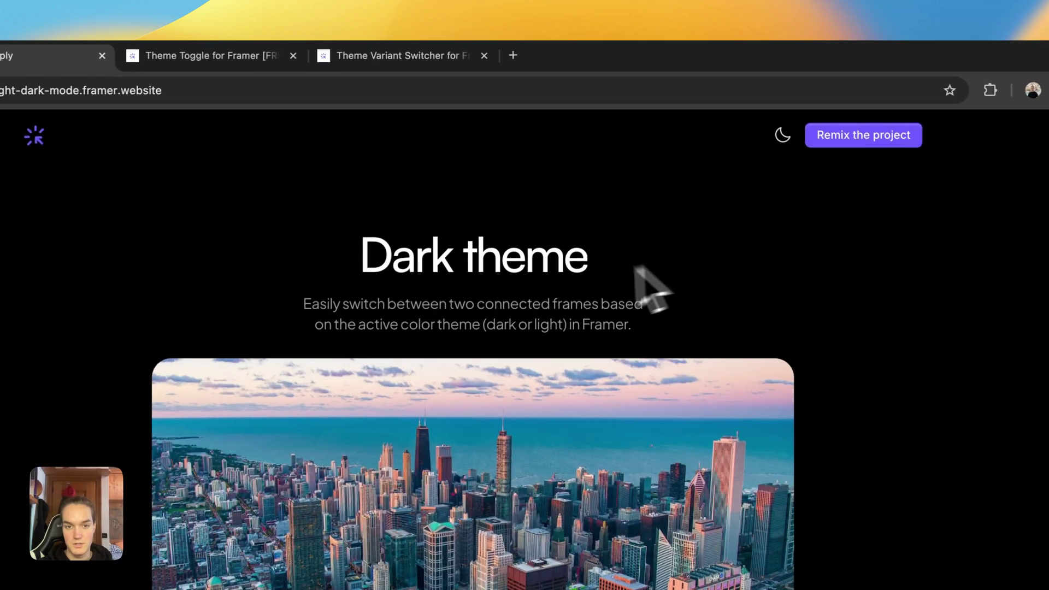
left_click(786, 143)
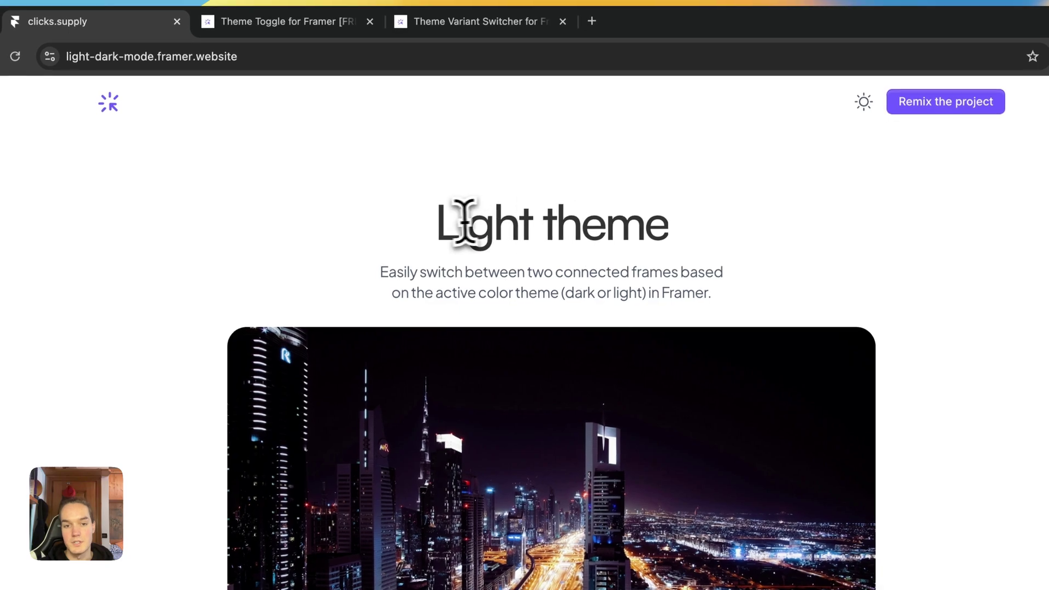
left_click_drag(466, 259, 491, 259)
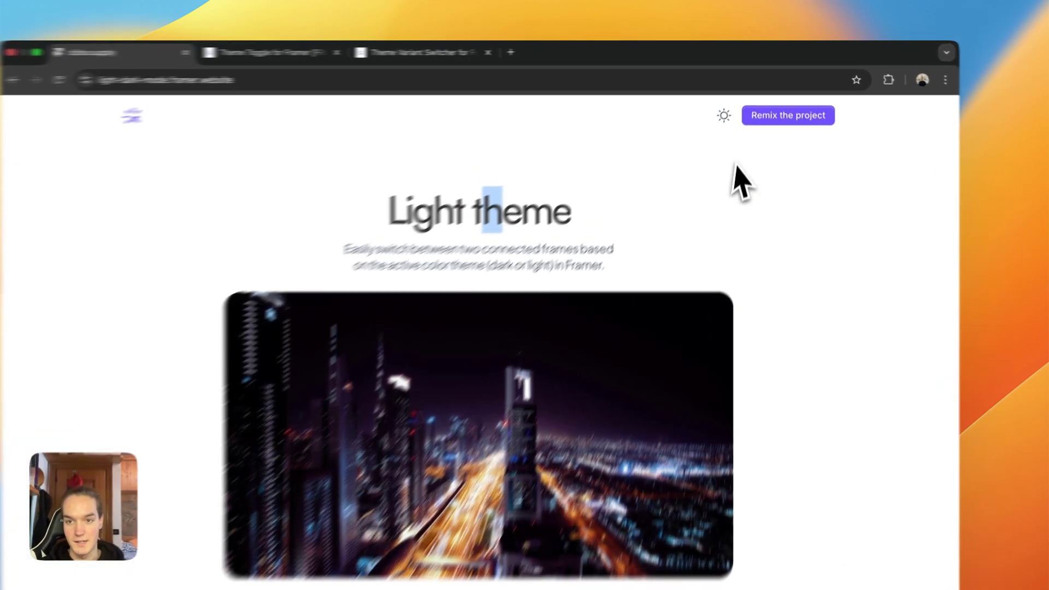
left_click(733, 104)
left_click(733, 105)
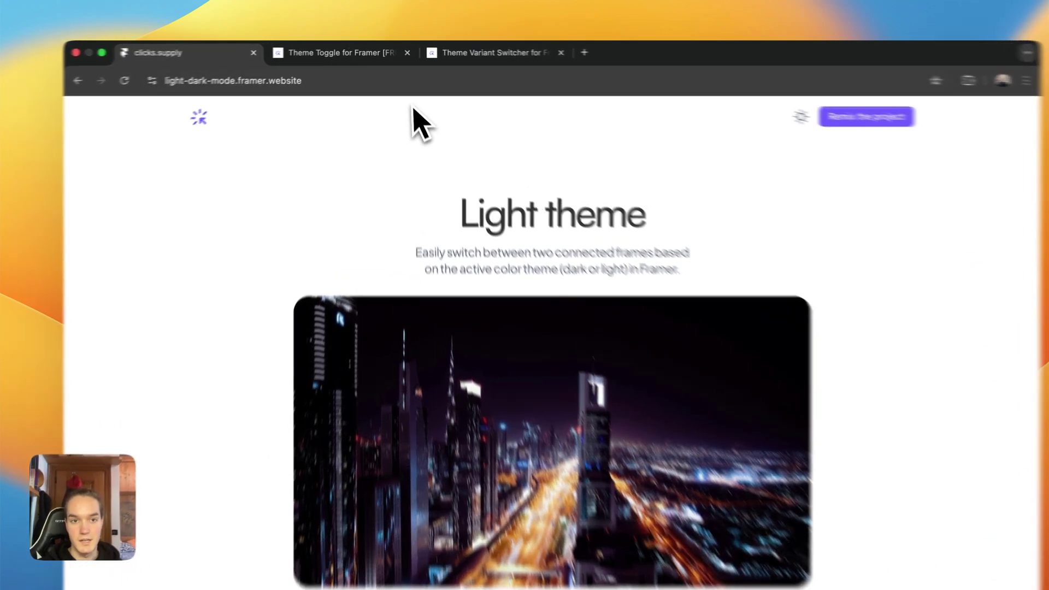
Review the Theme Toggle resource page's code, then return to the demo site
left_click(337, 52)
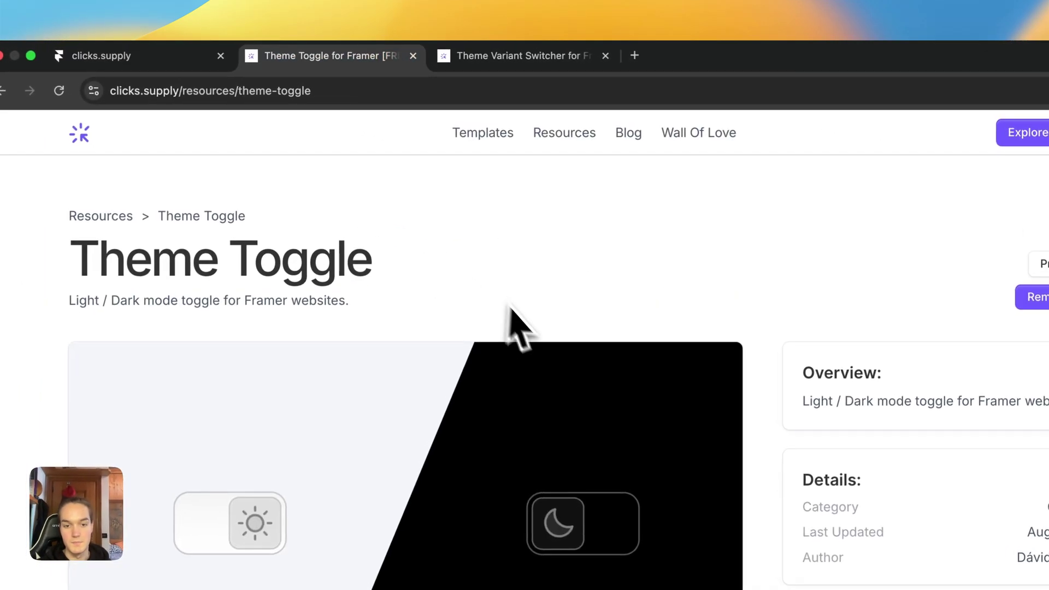
scroll(486, 273, "down", 10)
scroll(456, 355, "down", 5)
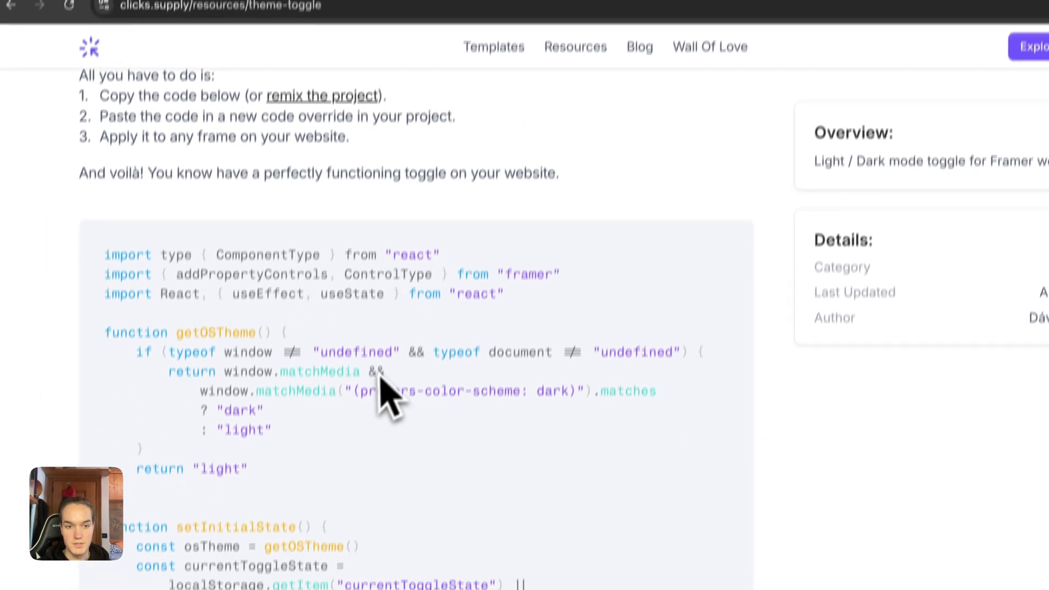
scroll(365, 330, "up", 6)
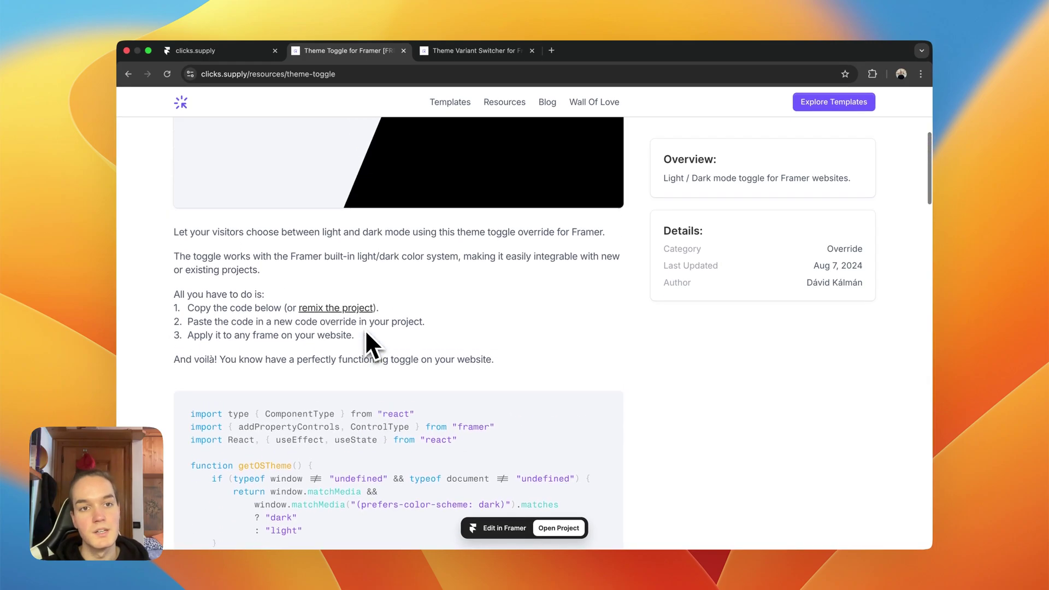
left_click(236, 51)
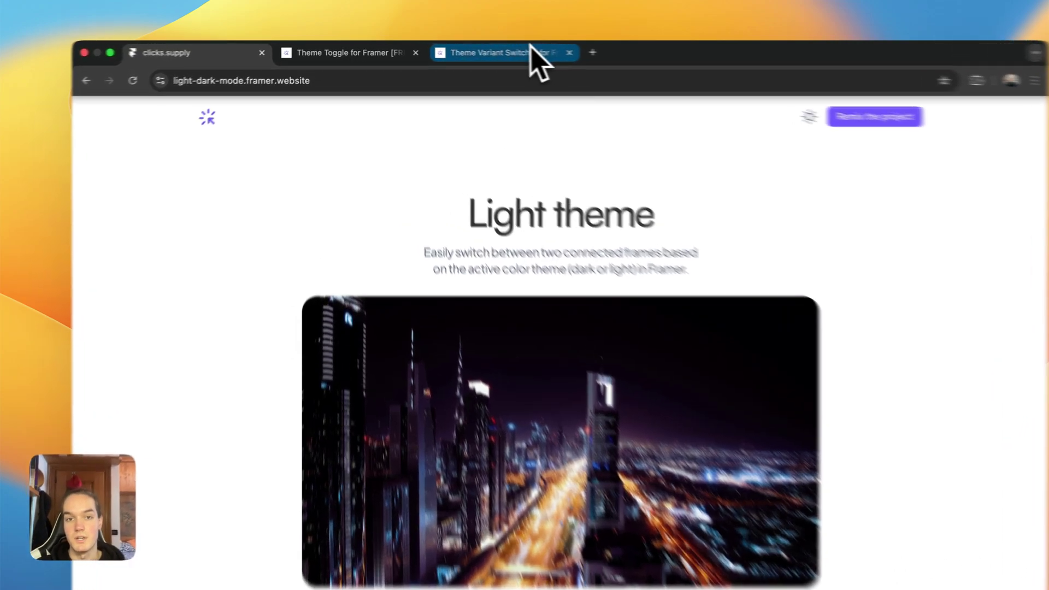
Look over the Theme Variant Switcher resource page, then return to the demo site
left_click(506, 51)
scroll(601, 295, "up", 6)
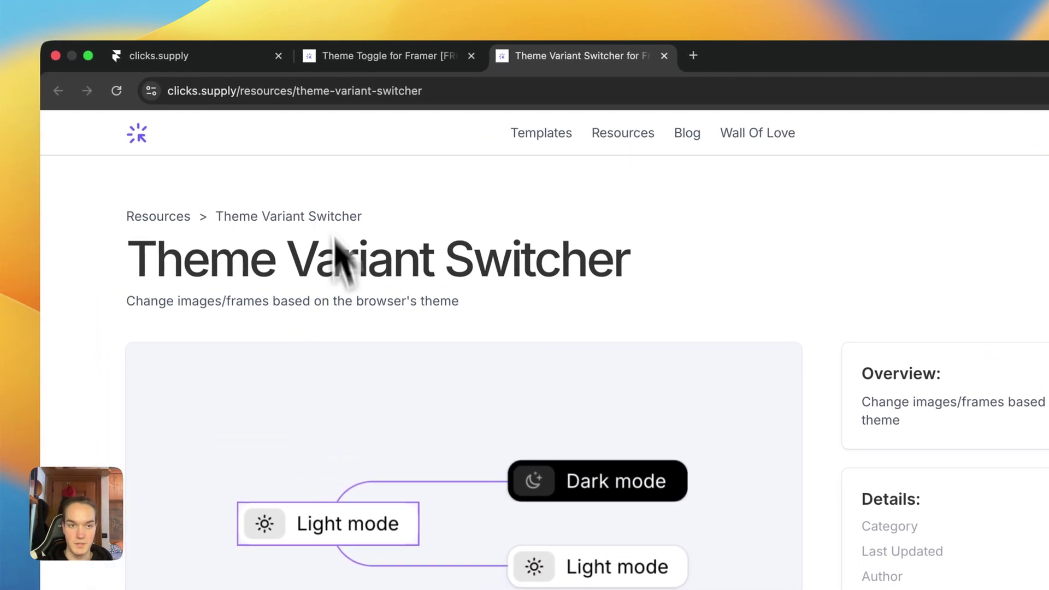
left_click(181, 55)
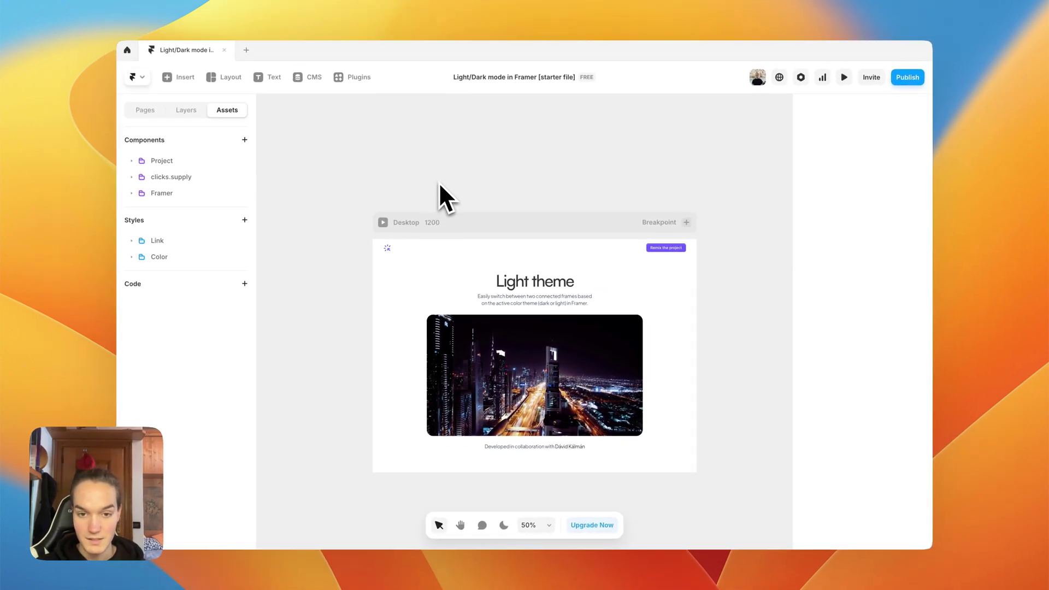
scroll(439, 182, "down", 1)
scroll(502, 301, "up", 1)
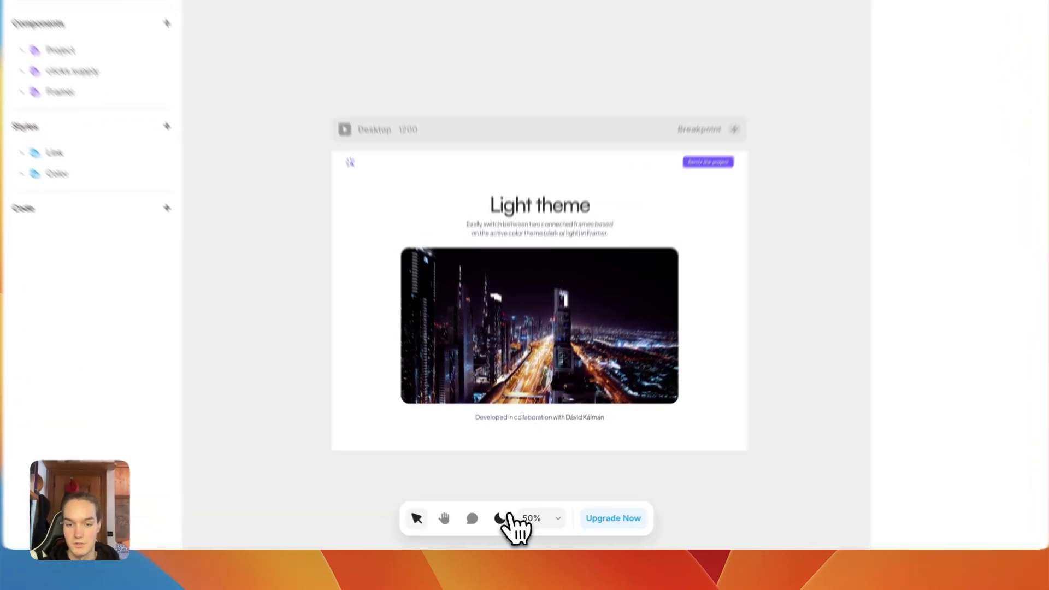
left_click(504, 525)
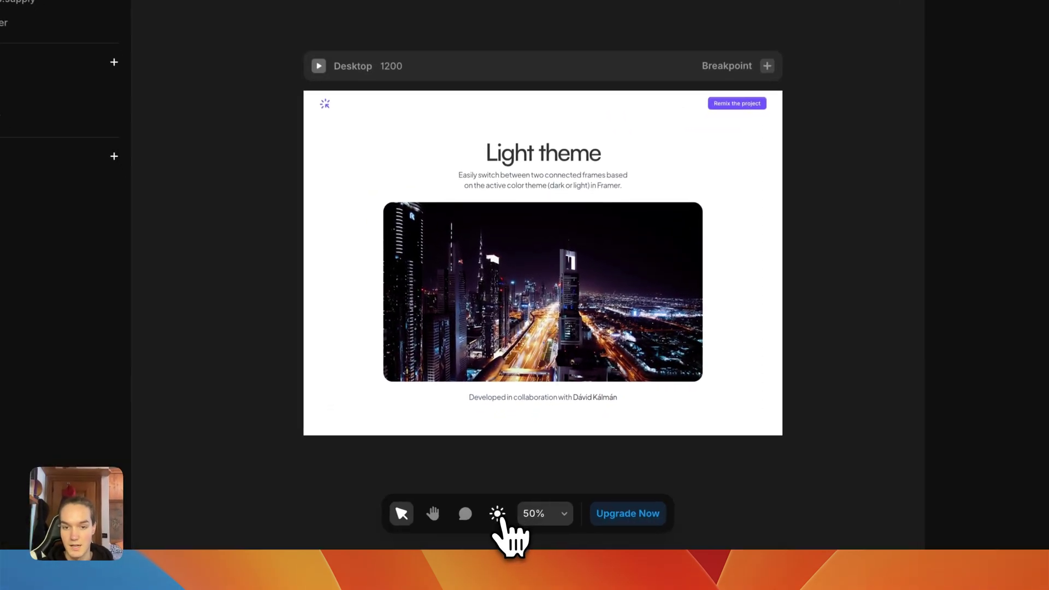
left_click(498, 515)
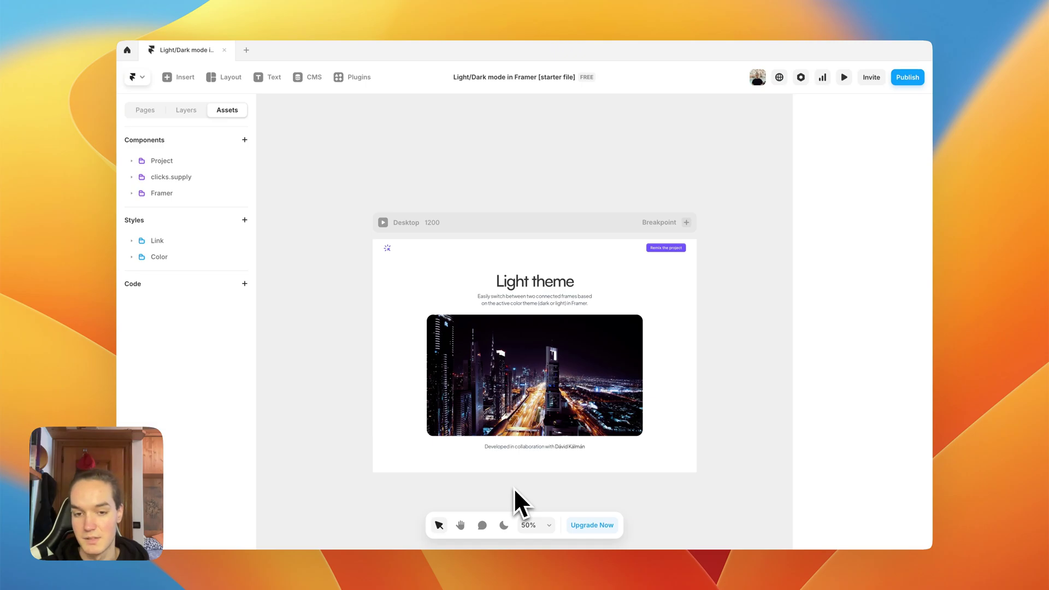
left_click(504, 525)
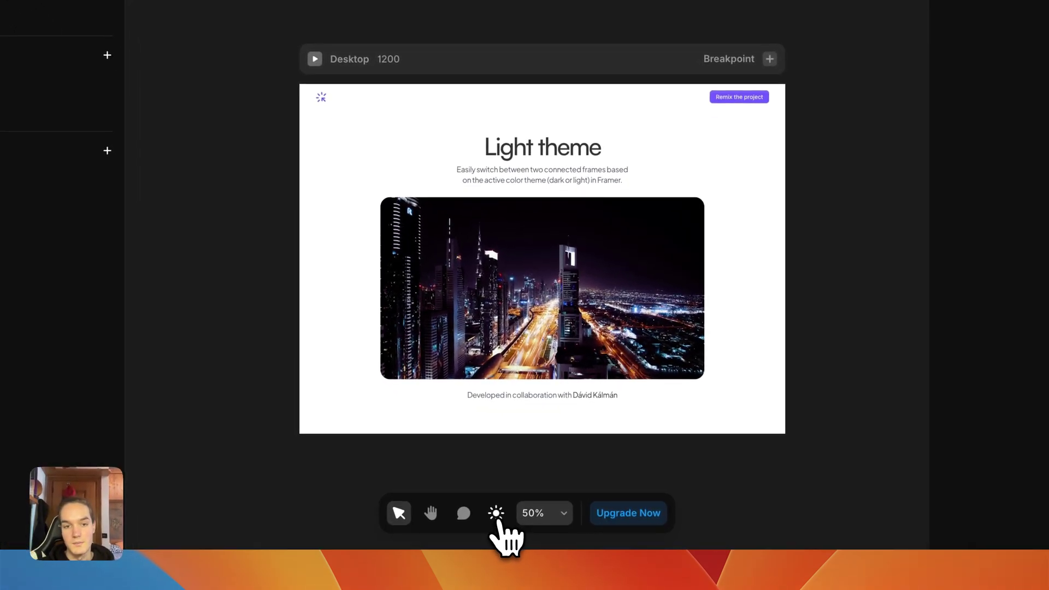
left_click(498, 521)
left_click(499, 521)
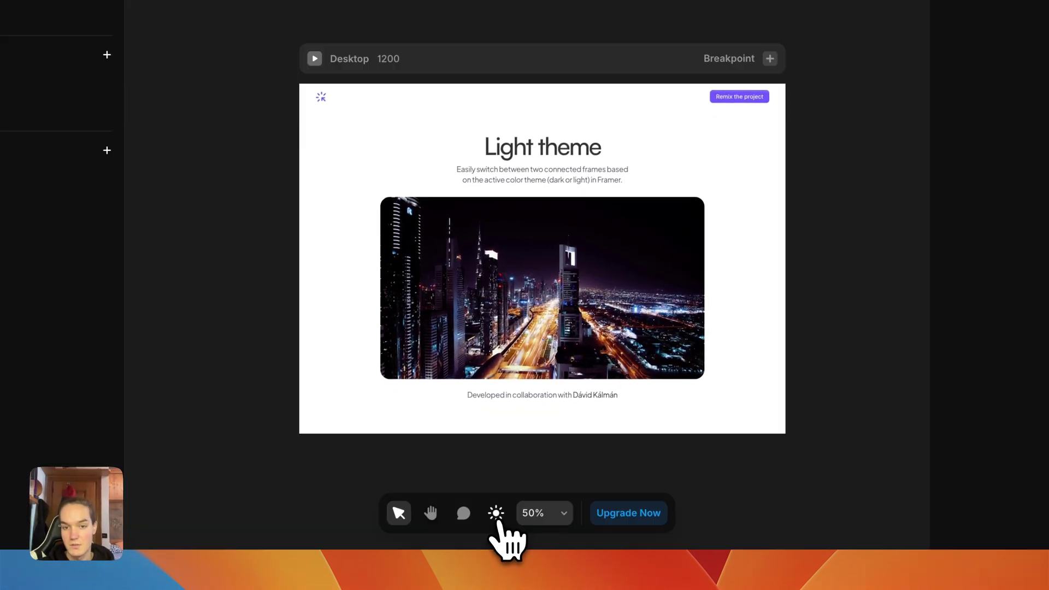
left_click(497, 522)
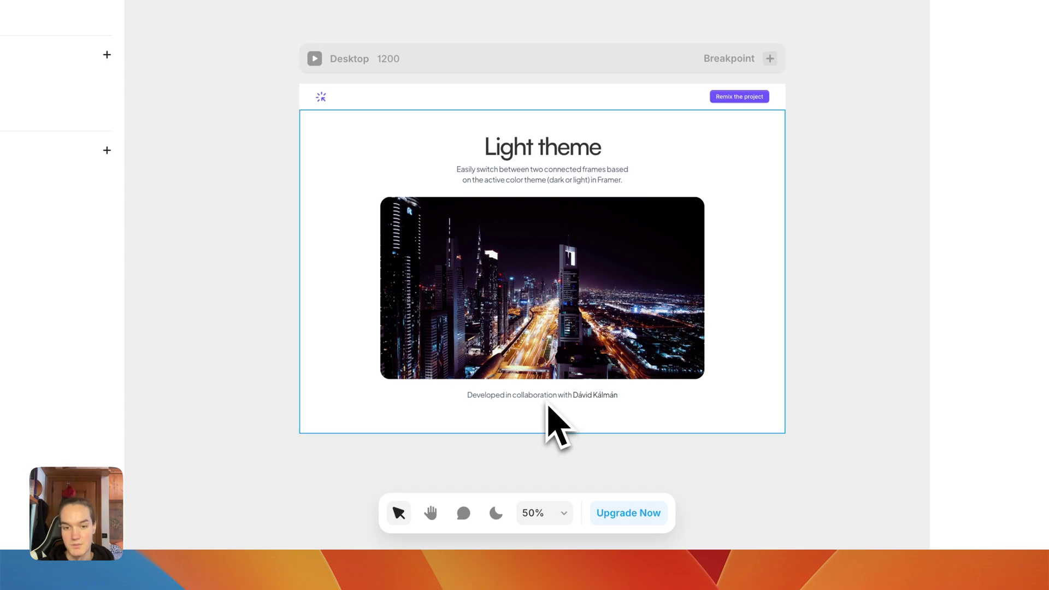
scroll(553, 424, "down", 3)
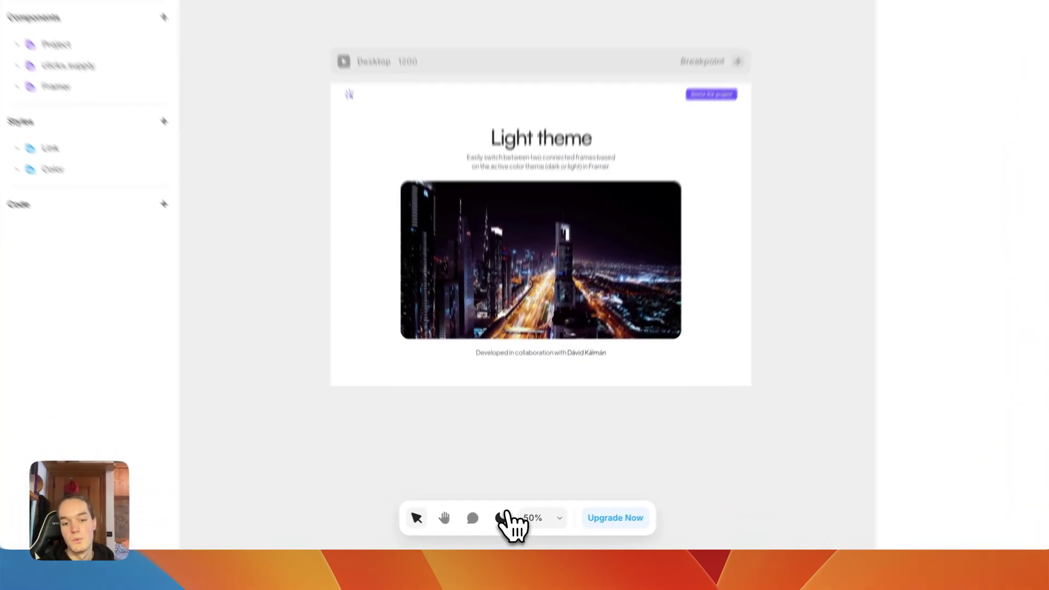
left_click(504, 526)
left_click(499, 517)
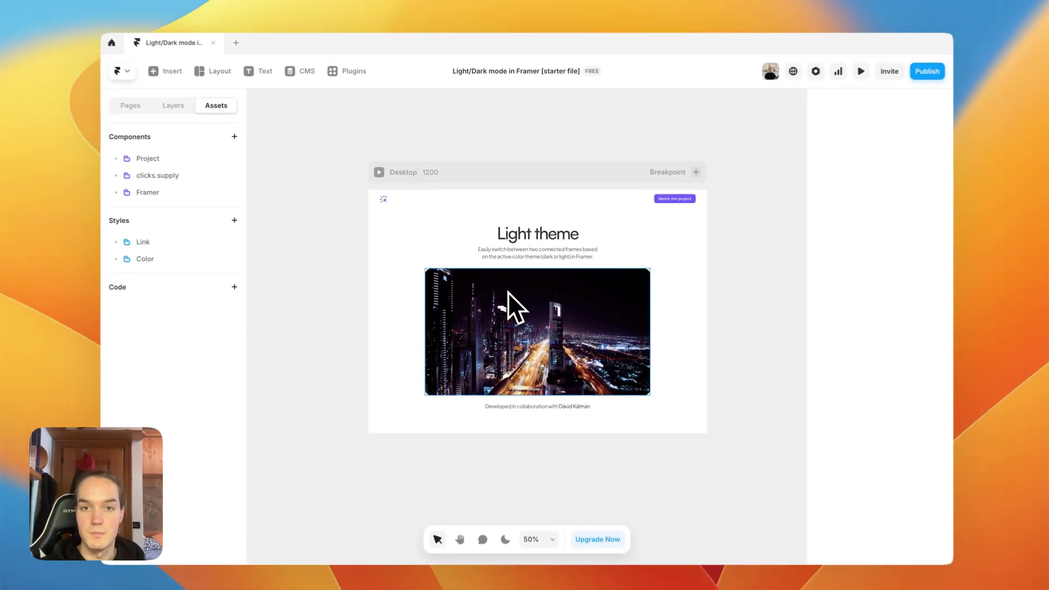
scroll(506, 287, "up", 2)
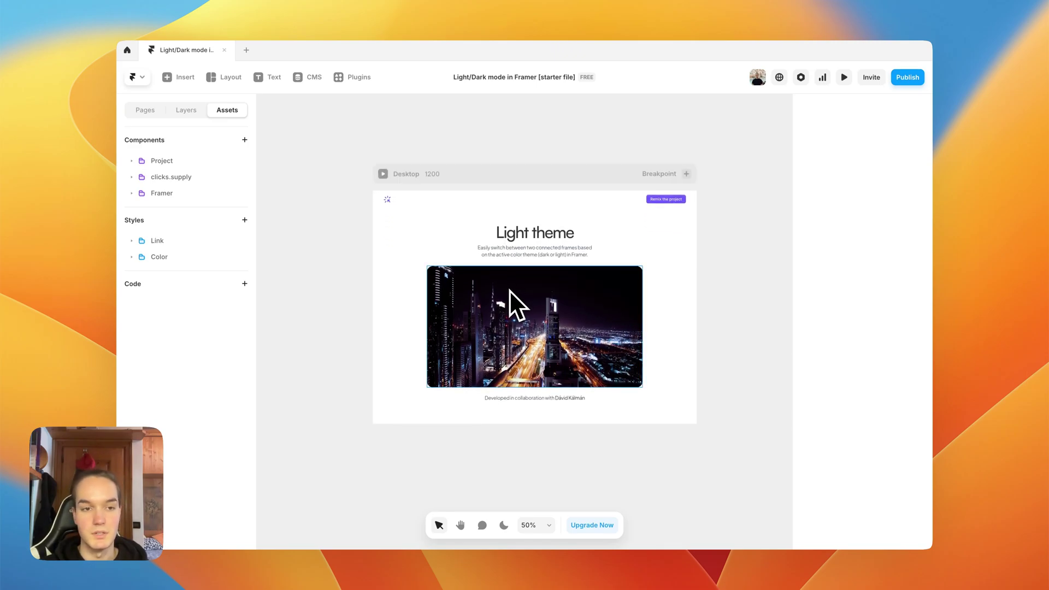
Expand the Color folder and compare the Background style's light and dark values
left_click(197, 258)
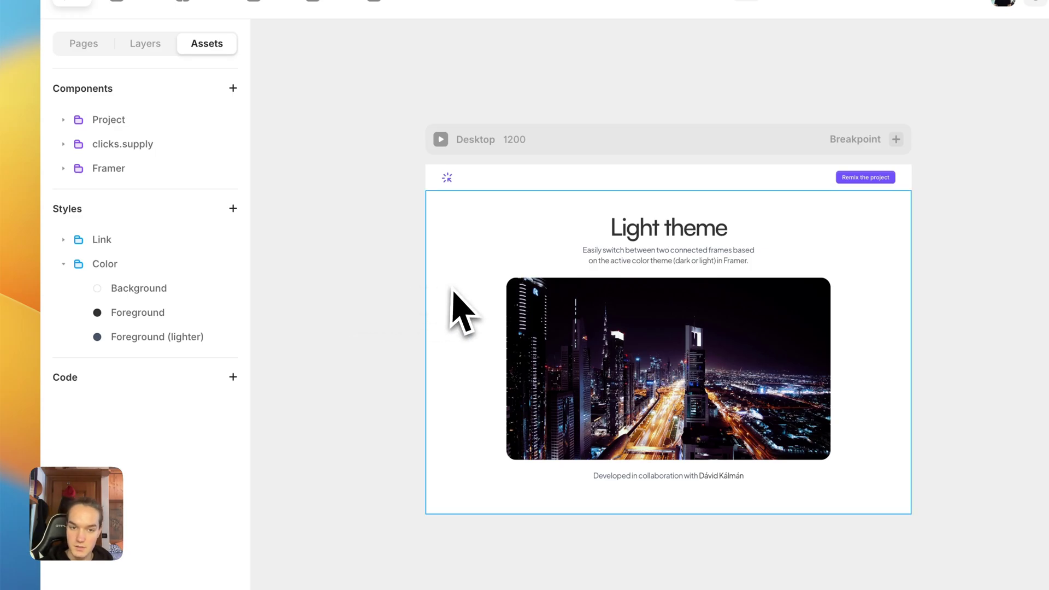
left_click(459, 304)
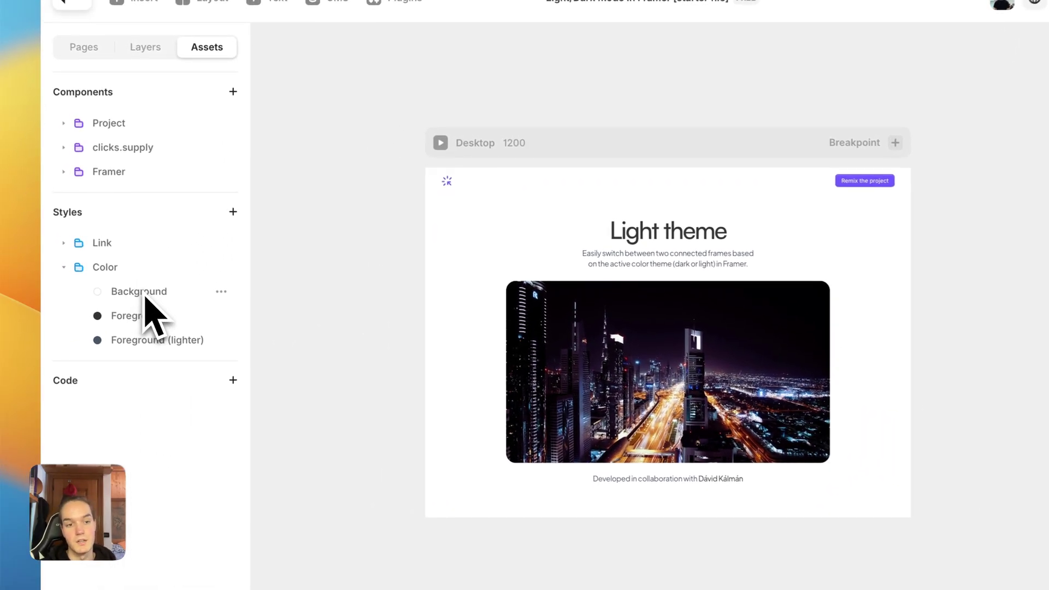
scroll(365, 284, "up", 1)
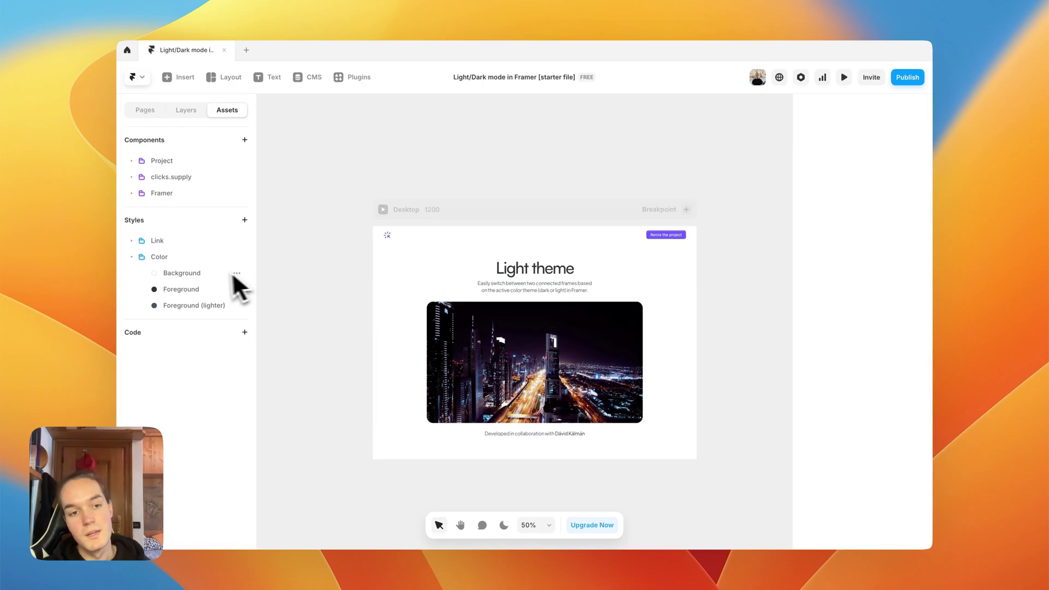
left_click(203, 275)
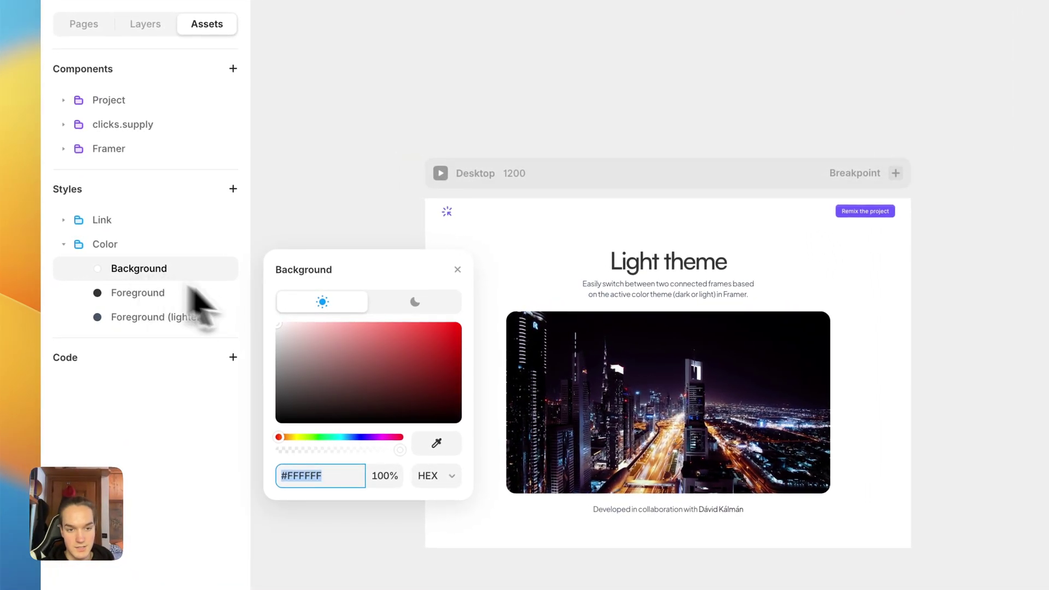
left_click(386, 307)
left_click(310, 305)
left_click(388, 303)
left_click(365, 306)
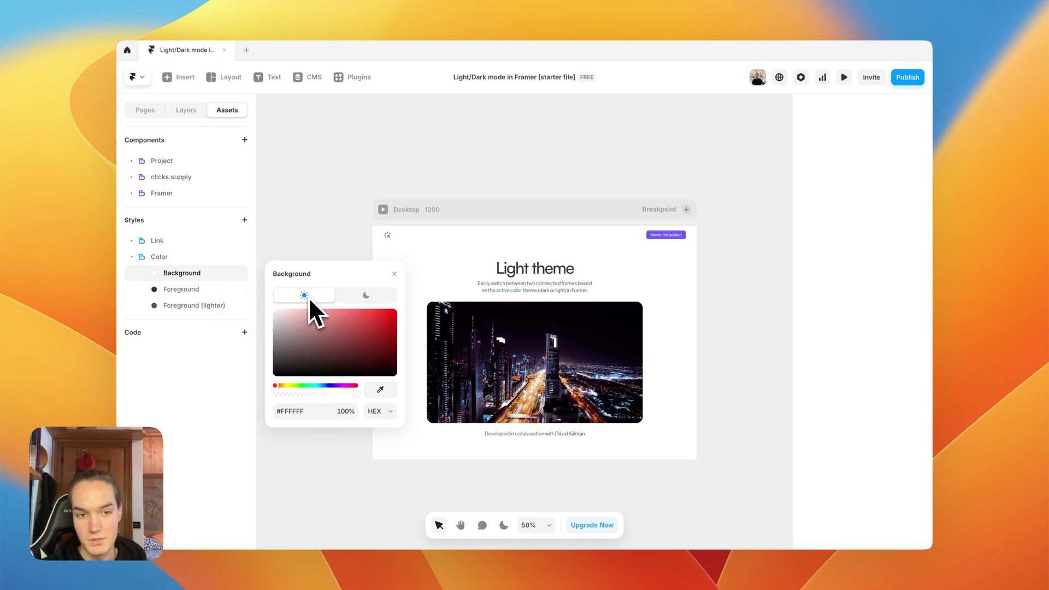
Set Background's dark-mode value to #000000, keeping light white, then preview dark and return to light
left_click(363, 292)
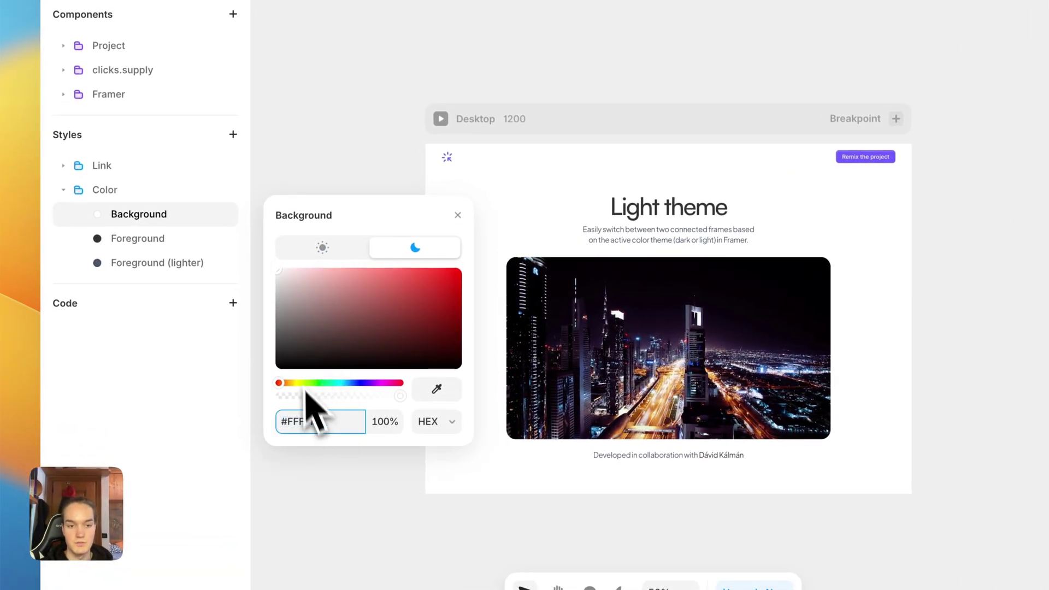
left_click_drag(288, 355, 254, 366)
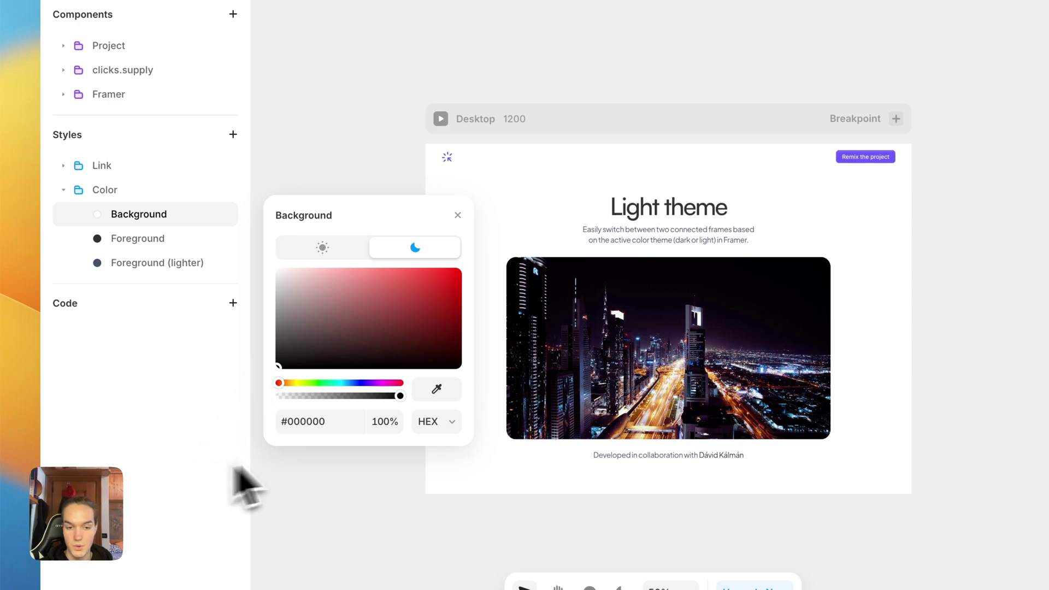
left_click(342, 257)
left_click(395, 247)
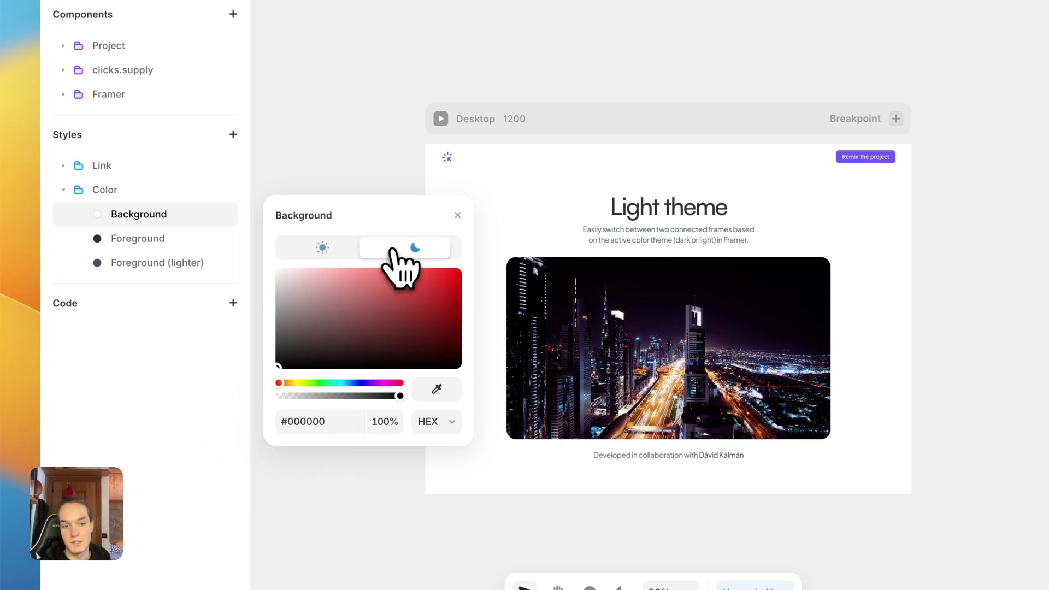
left_click(323, 255)
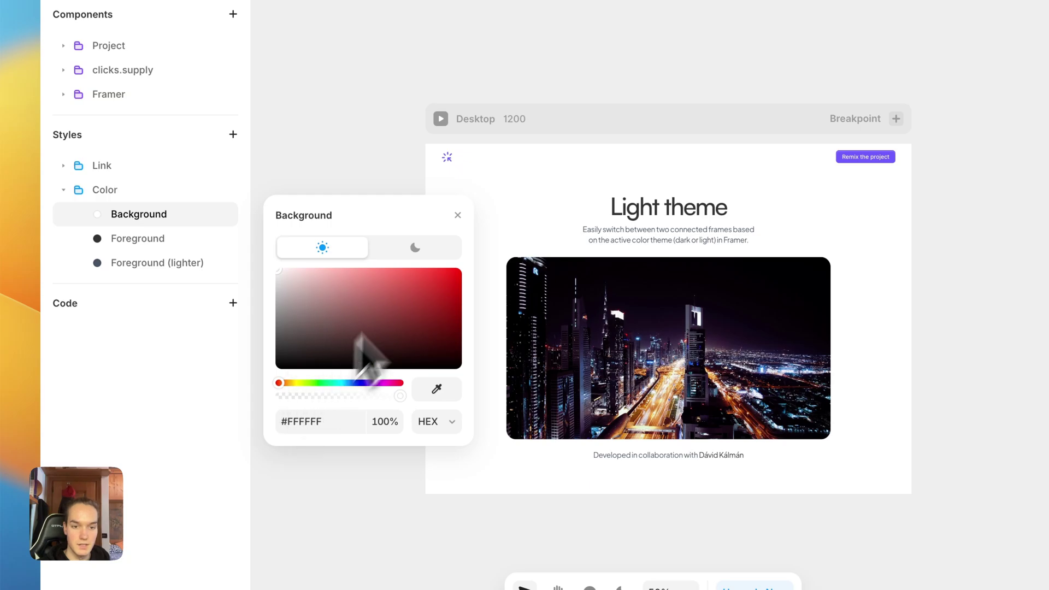
left_click(418, 249)
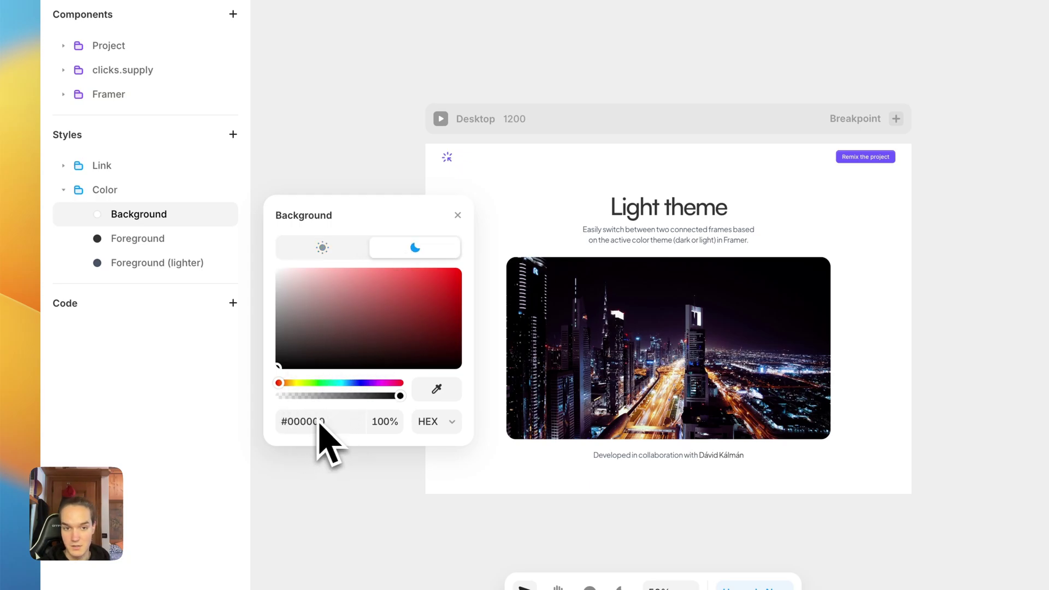
left_click(459, 215)
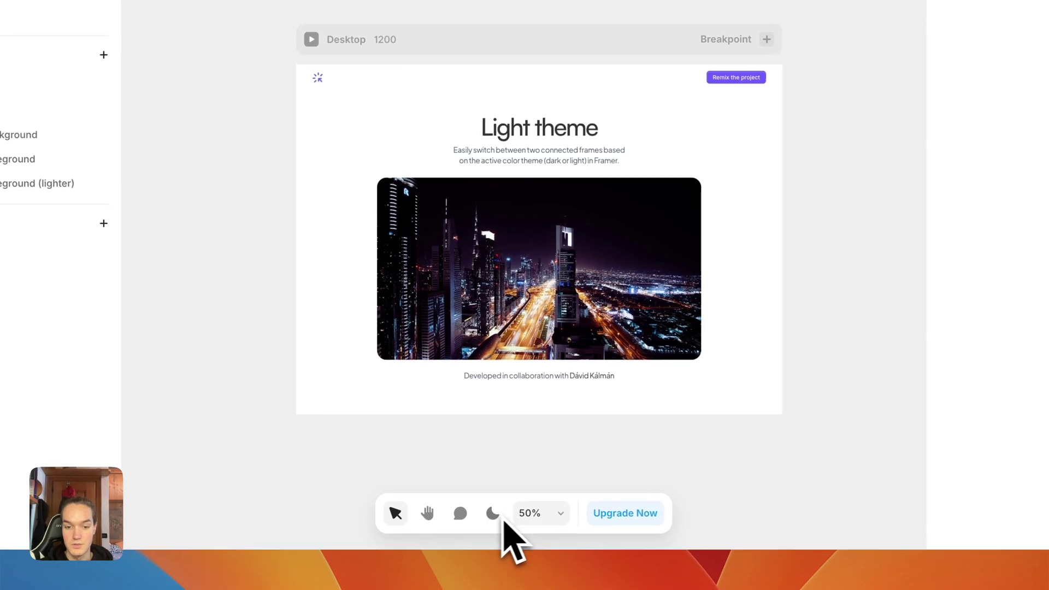
left_click(495, 514)
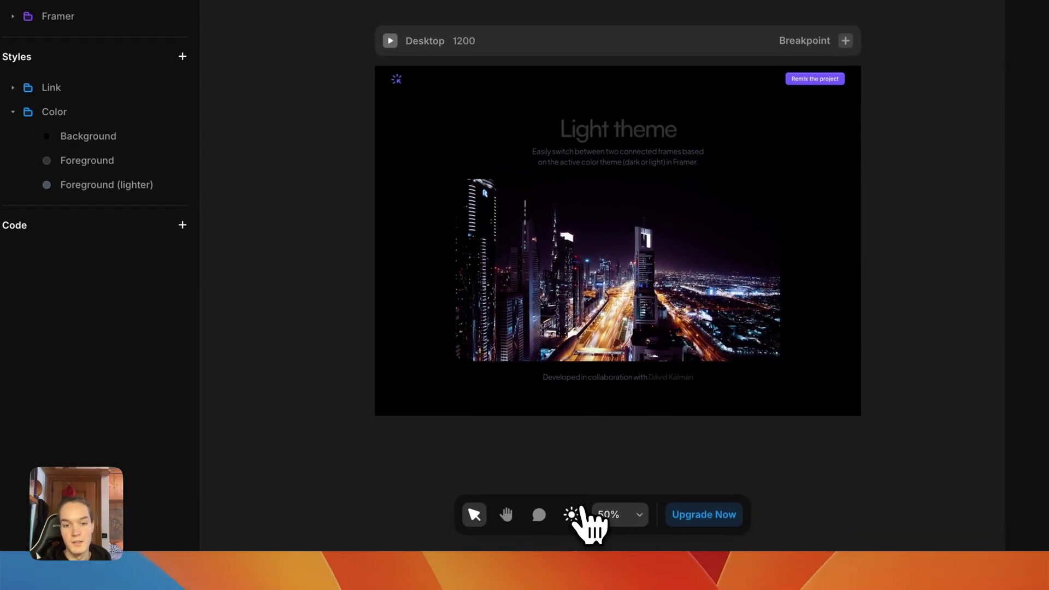
left_click(572, 514)
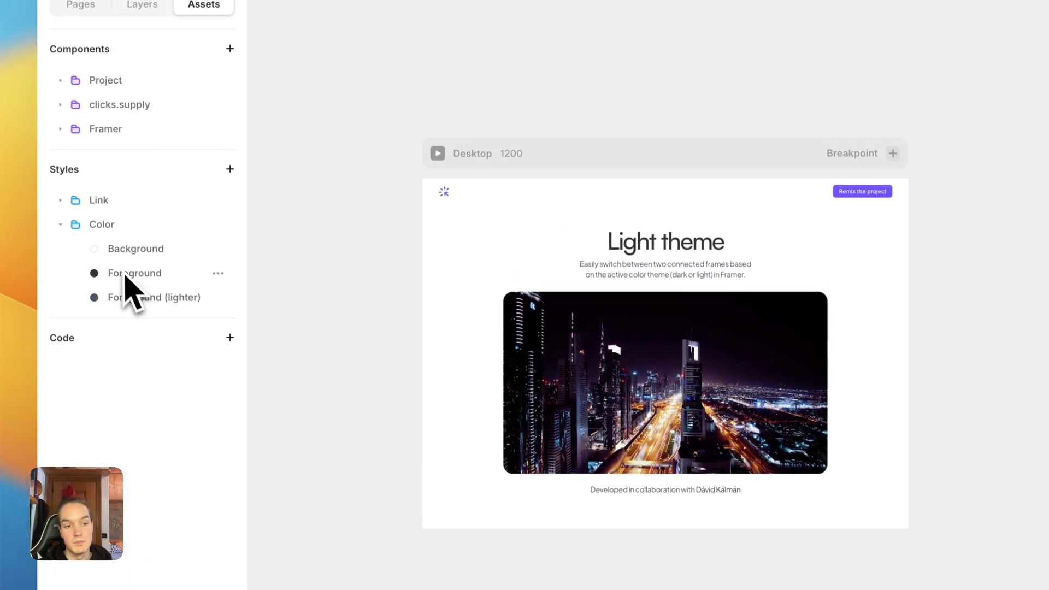
Enter FFFFFF as the Foreground style's dark-mode hex value and preview the canvas in dark theme
left_click(84, 160)
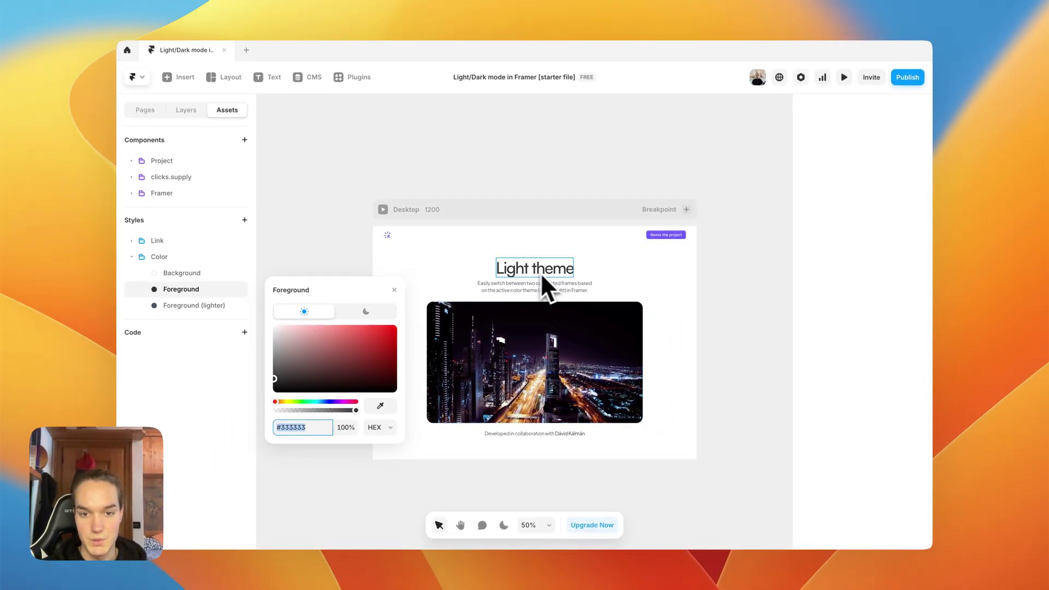
left_click(376, 314)
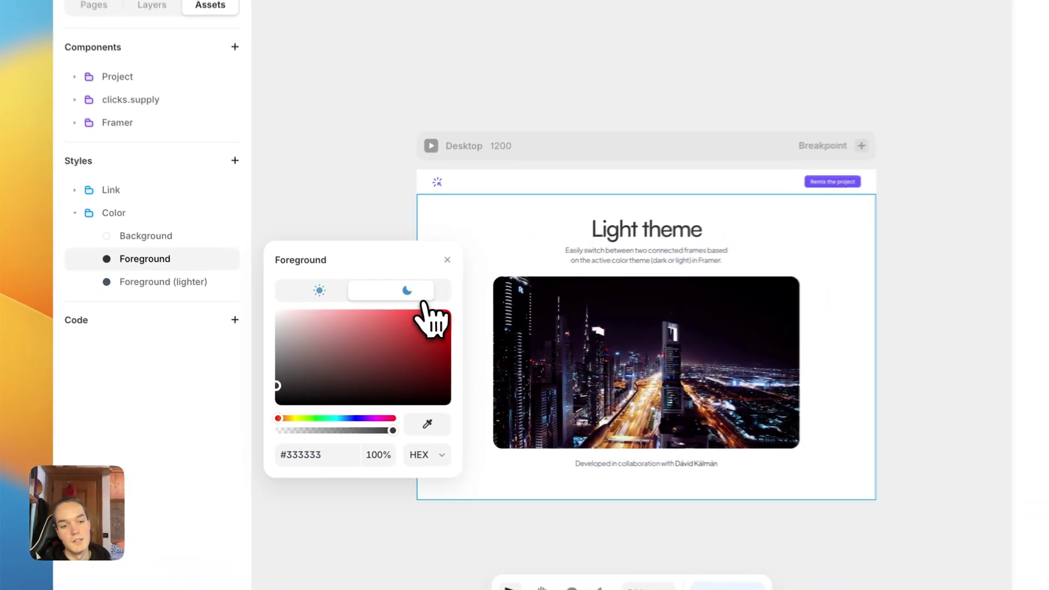
left_click(313, 455)
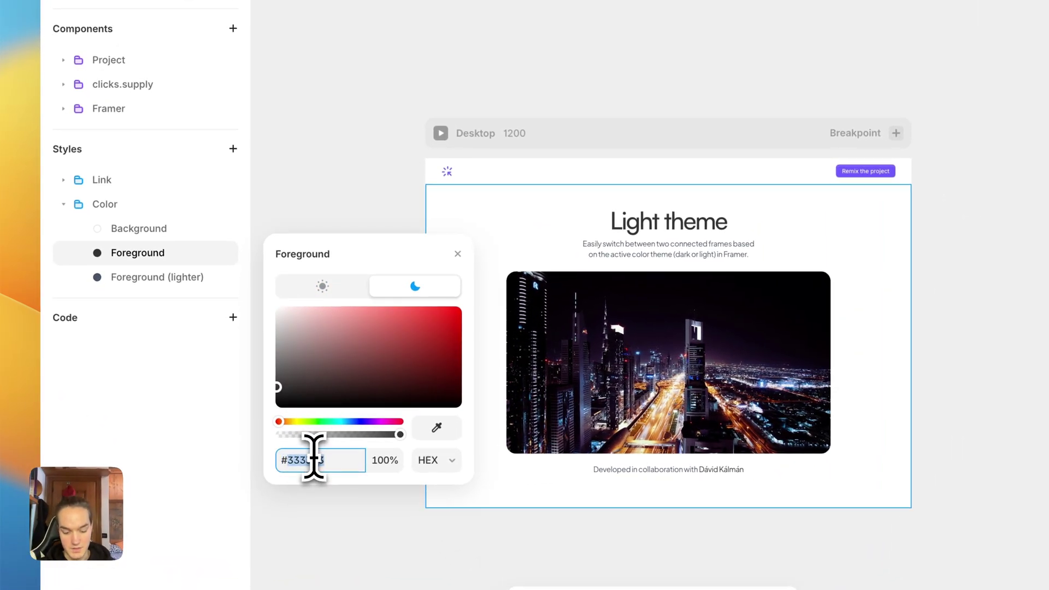
type("FFFFFF")
key("Return")
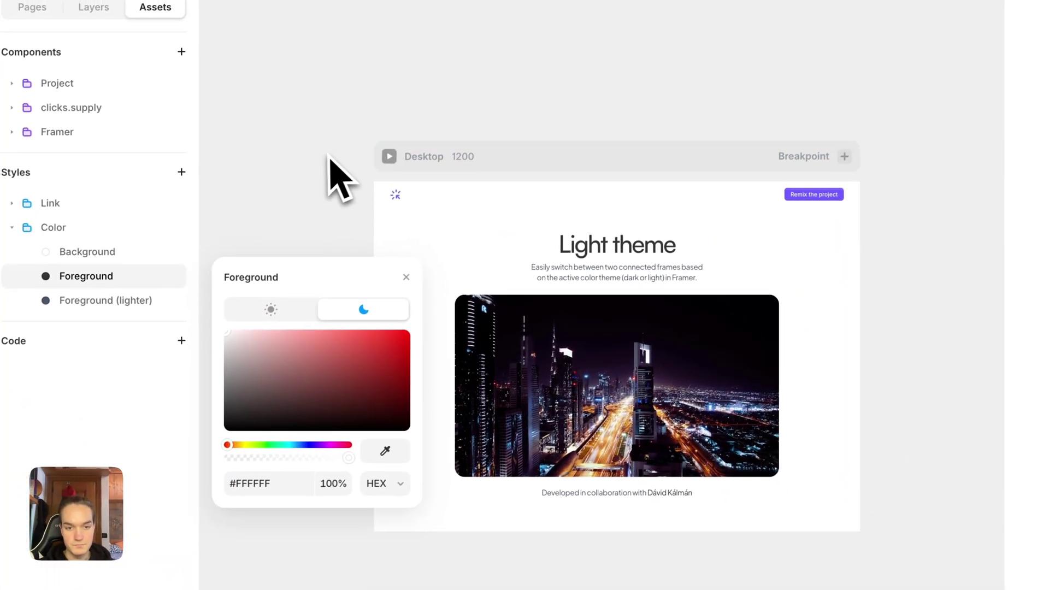
left_click(402, 279)
left_click(511, 538)
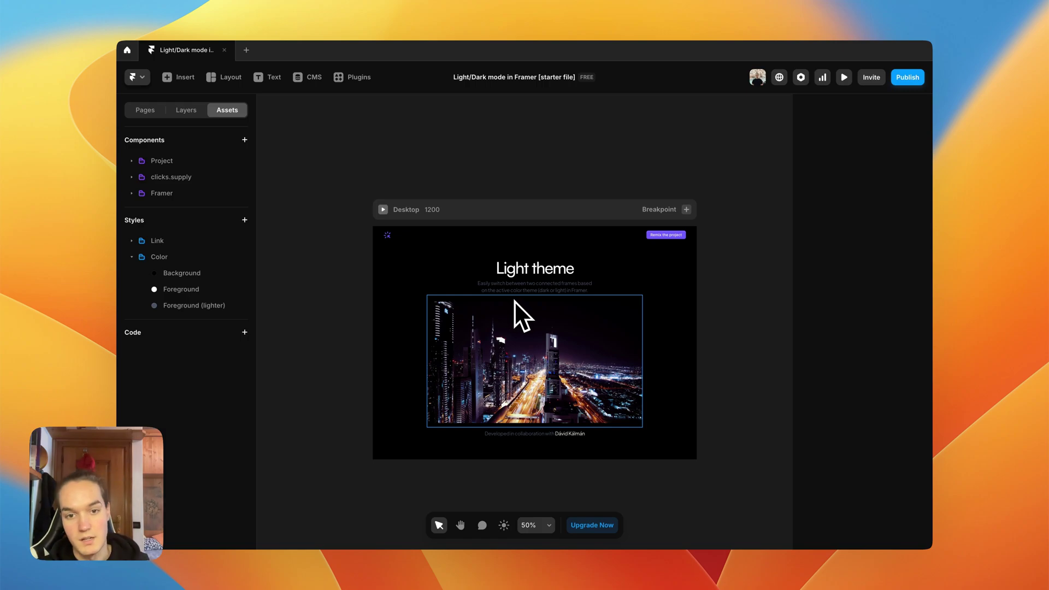
scroll(522, 297, "up", 3)
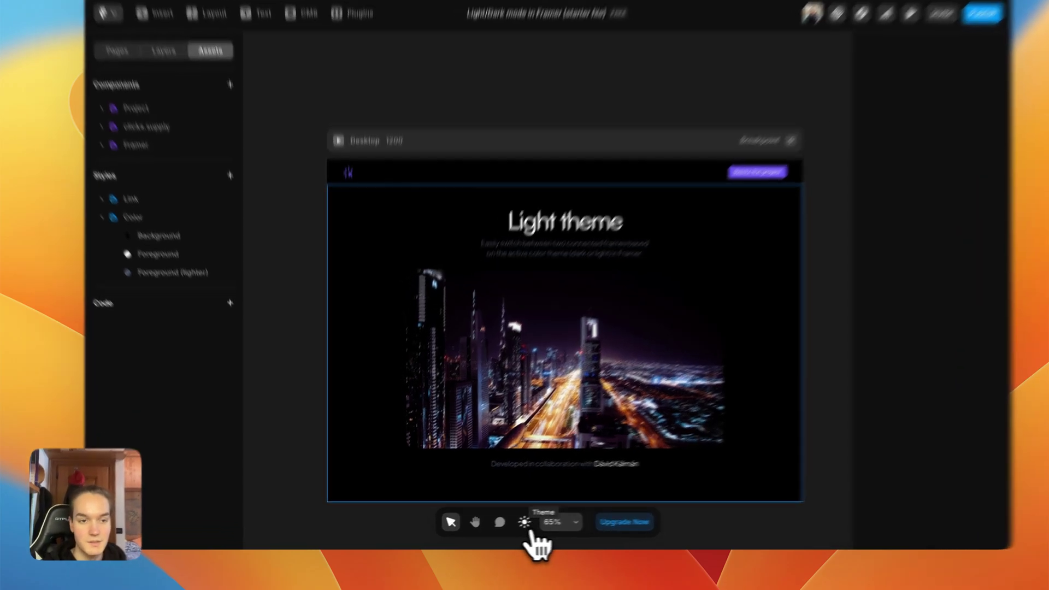
Give Foreground (lighter) a #FFFFFF dark-mode value and view the canvas in dark theme
left_click(504, 526)
left_click(194, 305)
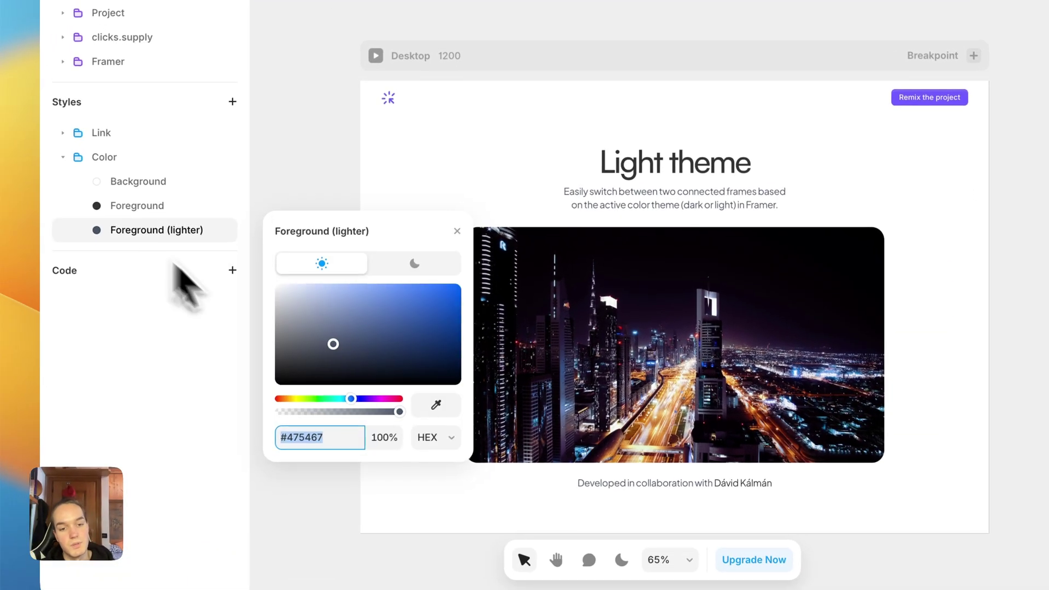
left_click(403, 267)
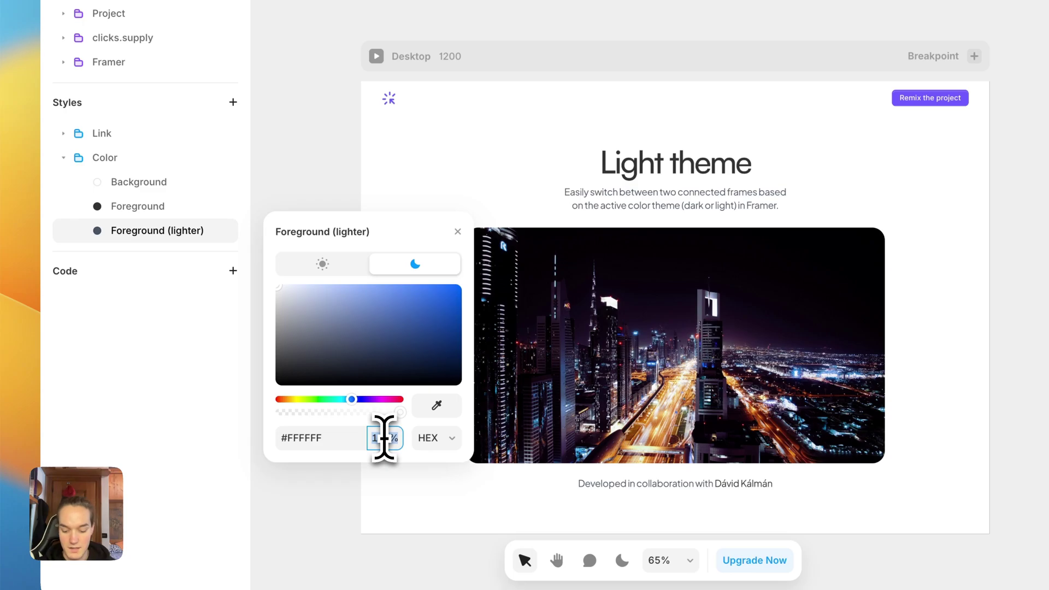
left_click(468, 235)
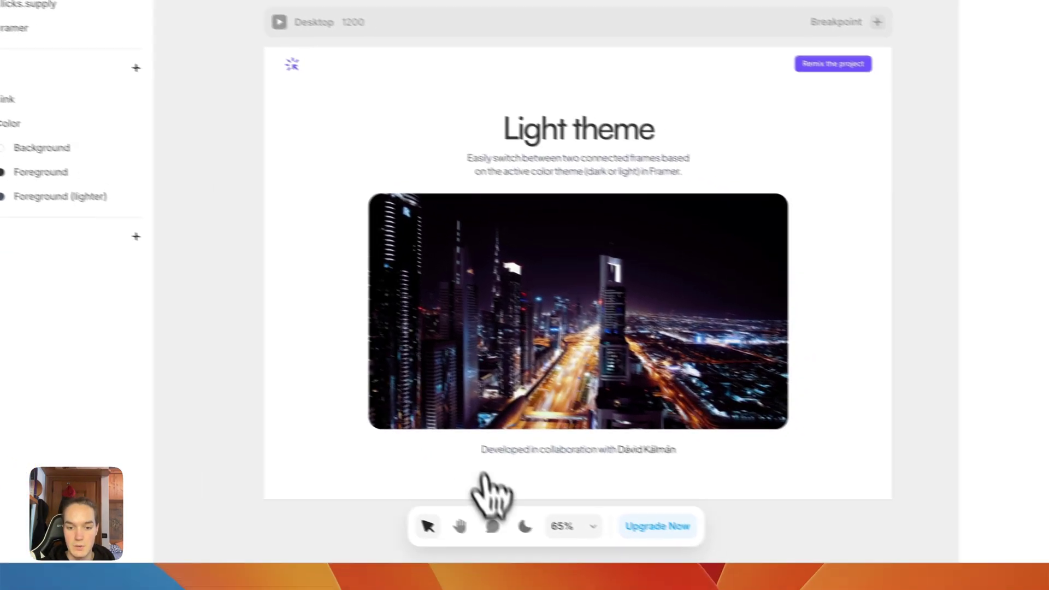
left_click(525, 526)
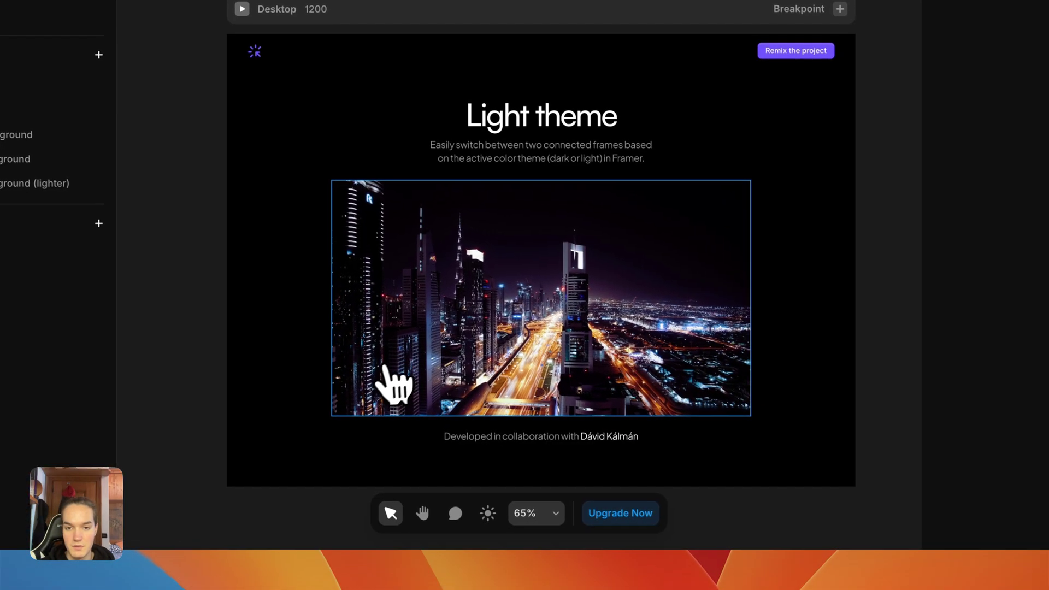
scroll(600, 335, "down", 3)
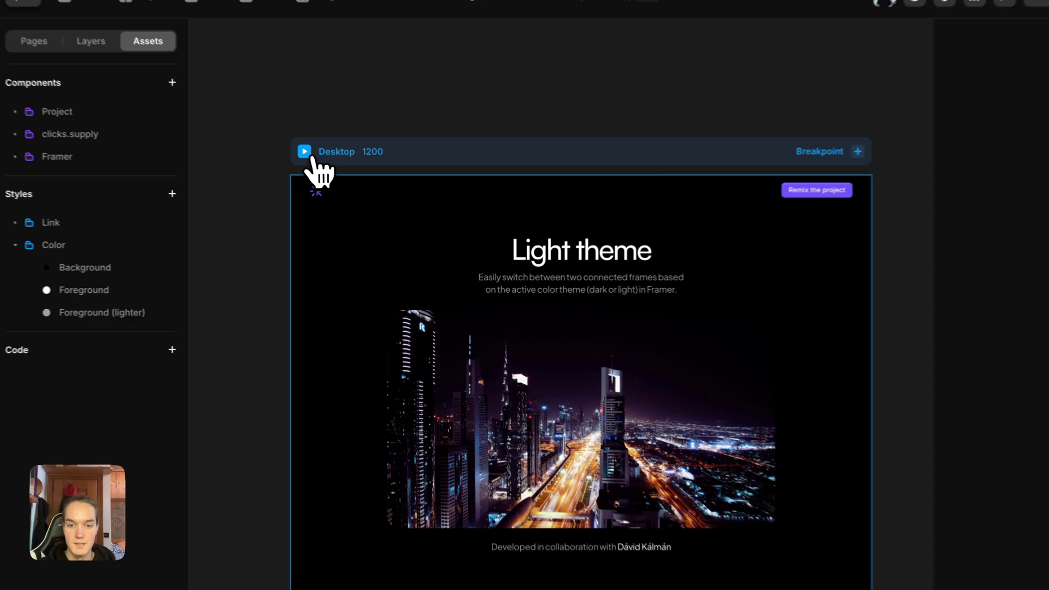
Preview the dark-styled page live, then return to the editor with the canvas in light theme
left_click(340, 190)
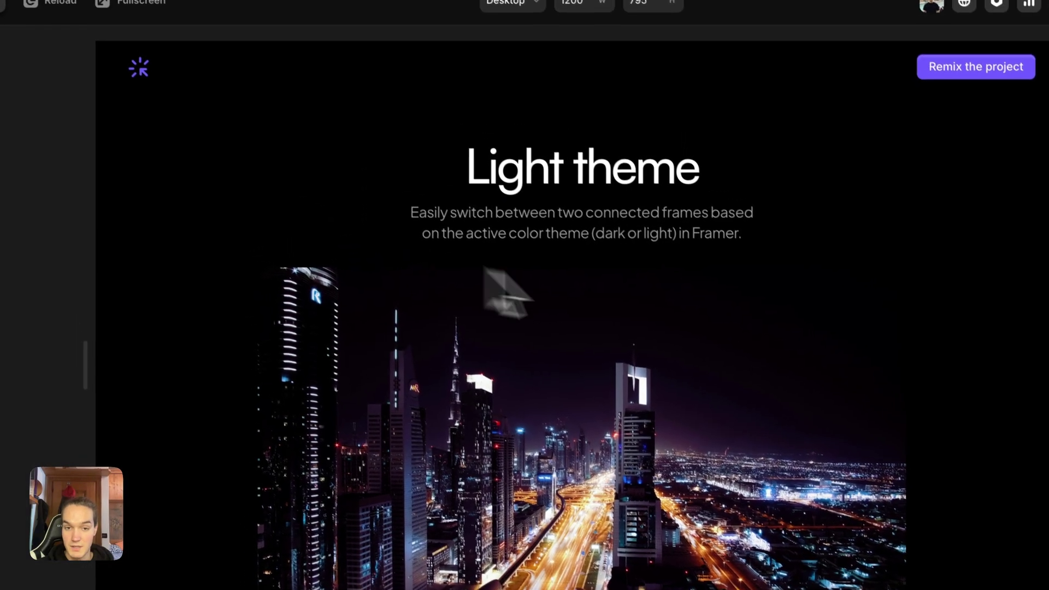
left_click_drag(469, 169, 674, 170)
left_click(707, 168)
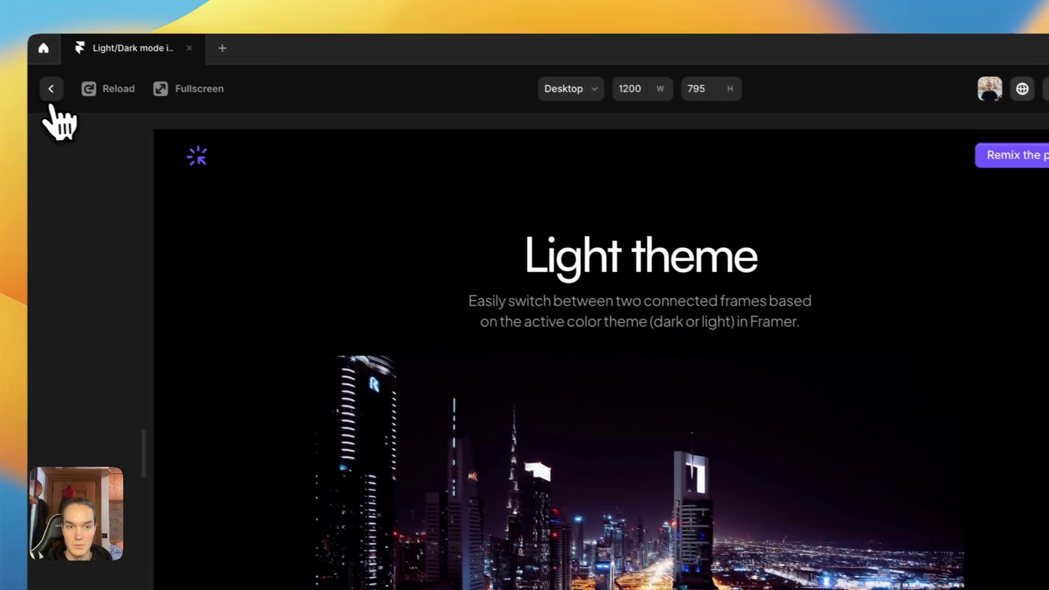
left_click(50, 90)
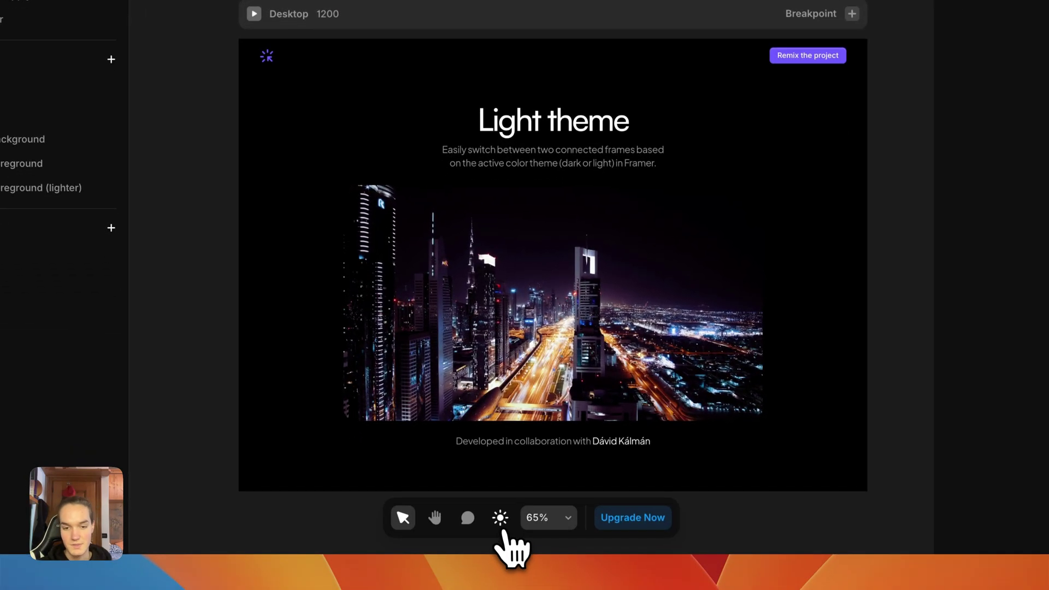
left_click(499, 517)
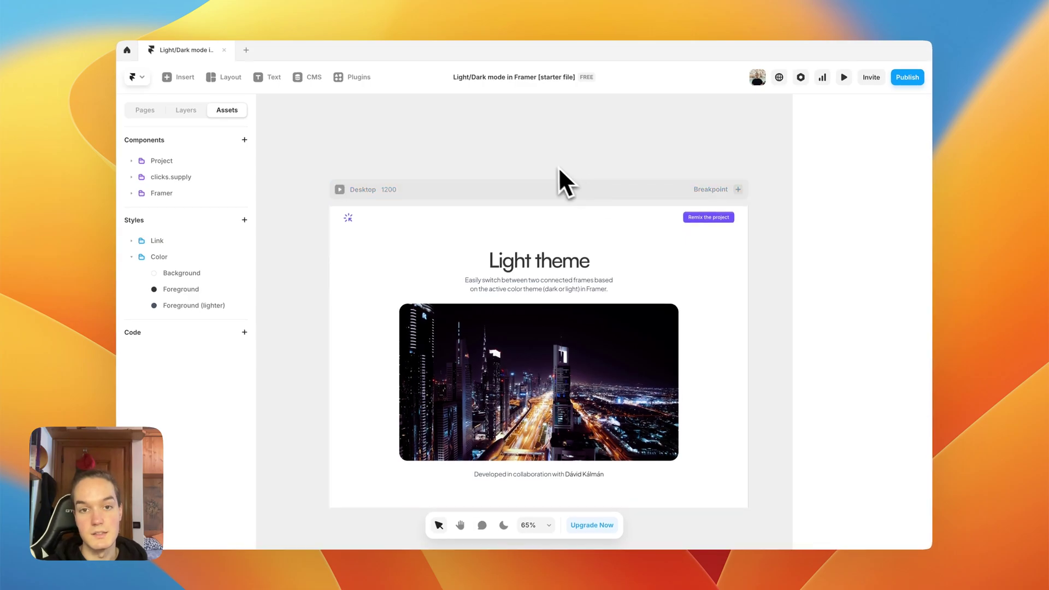
Select the full Light/Dark toggle override code on the clicks.supply Theme Toggle page
key("ctrl+Left")
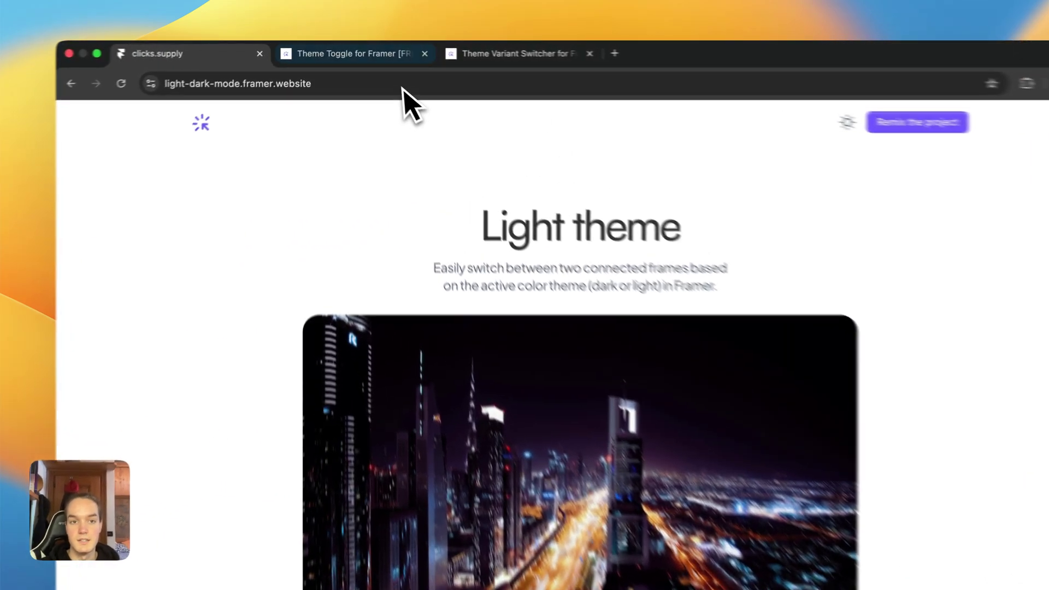
left_click(351, 52)
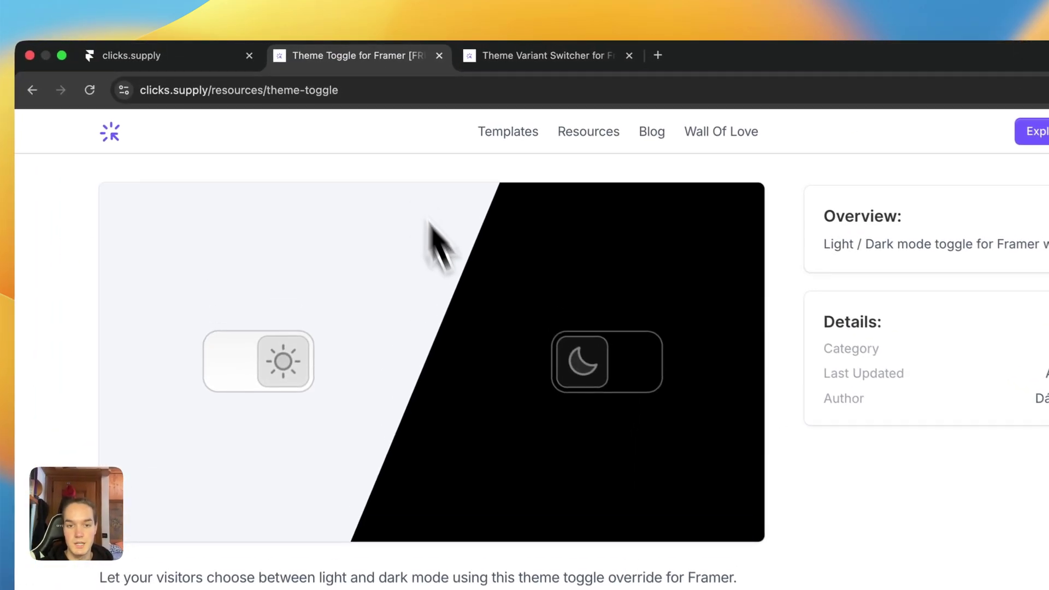
scroll(328, 274, "down", 10)
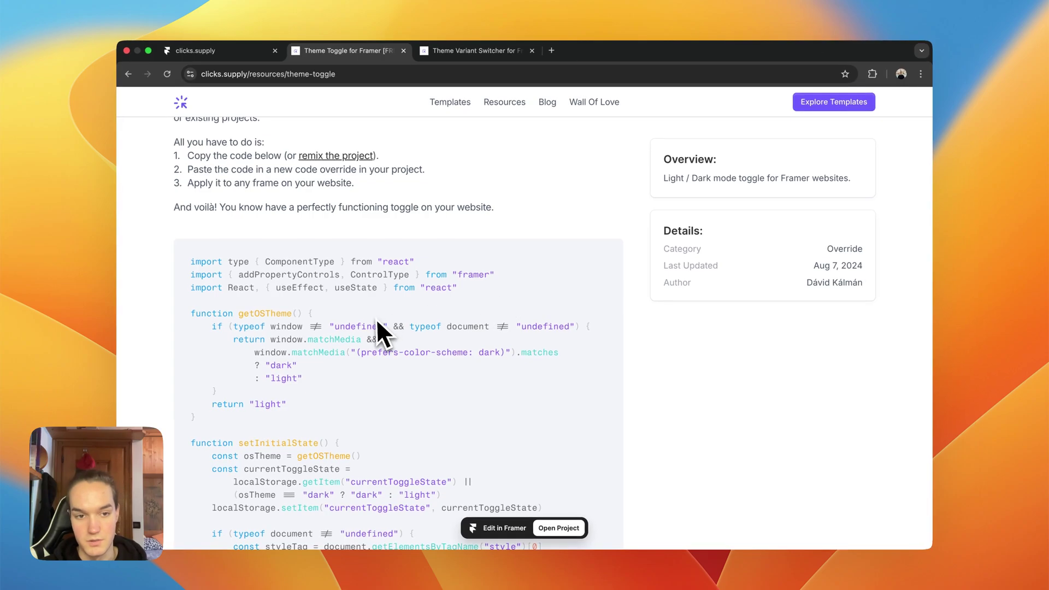
scroll(226, 272, "up", 2)
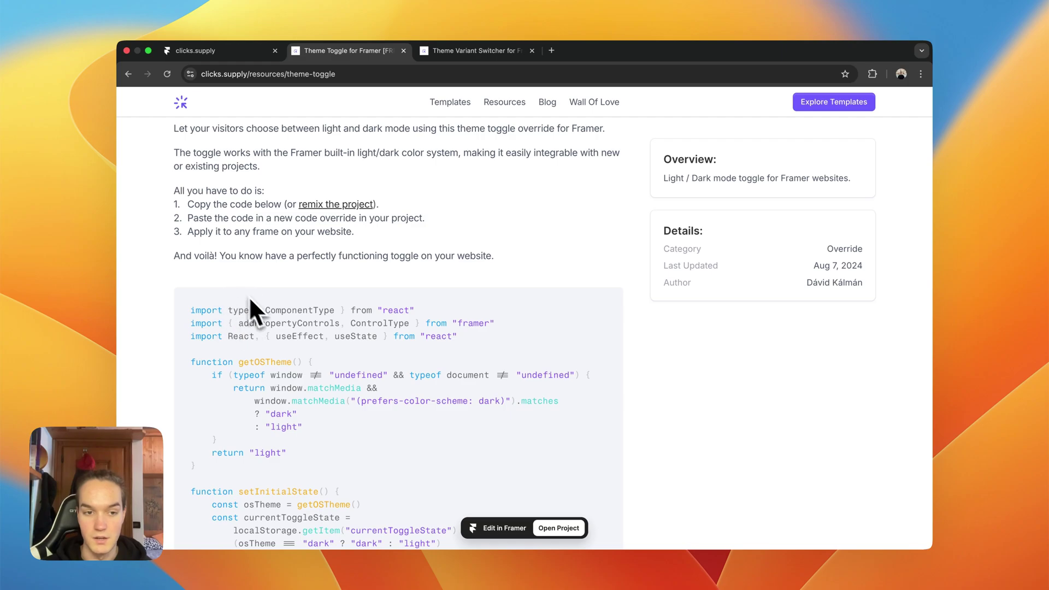
left_click_drag(200, 309, 298, 297)
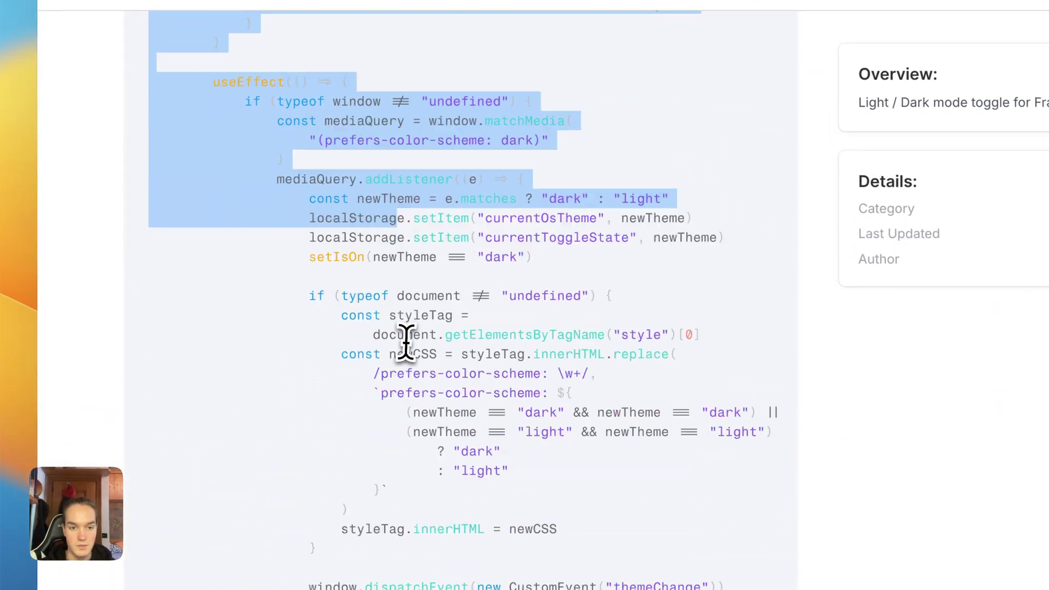
scroll(407, 349, "down", 10)
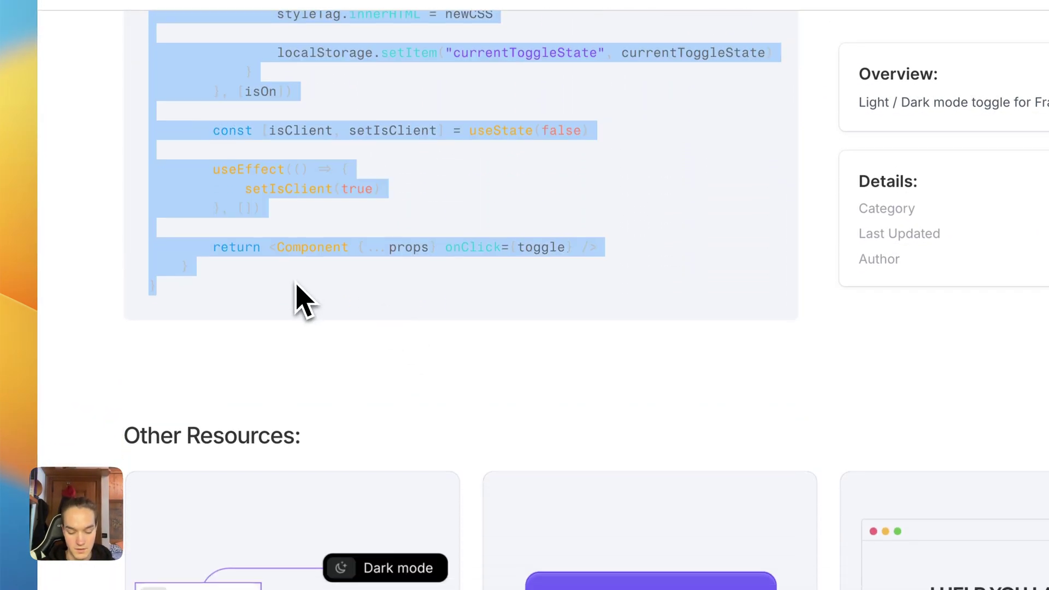
scroll(439, 291, "up", 15)
Create a new code override file named ThemeToggle
key("ctrl+Right")
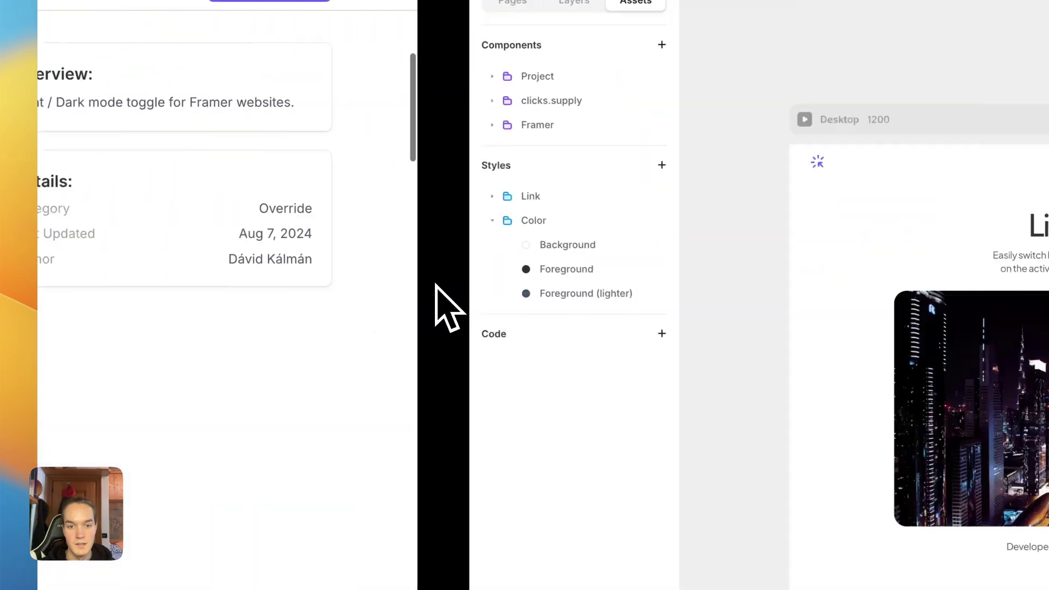
left_click(230, 335)
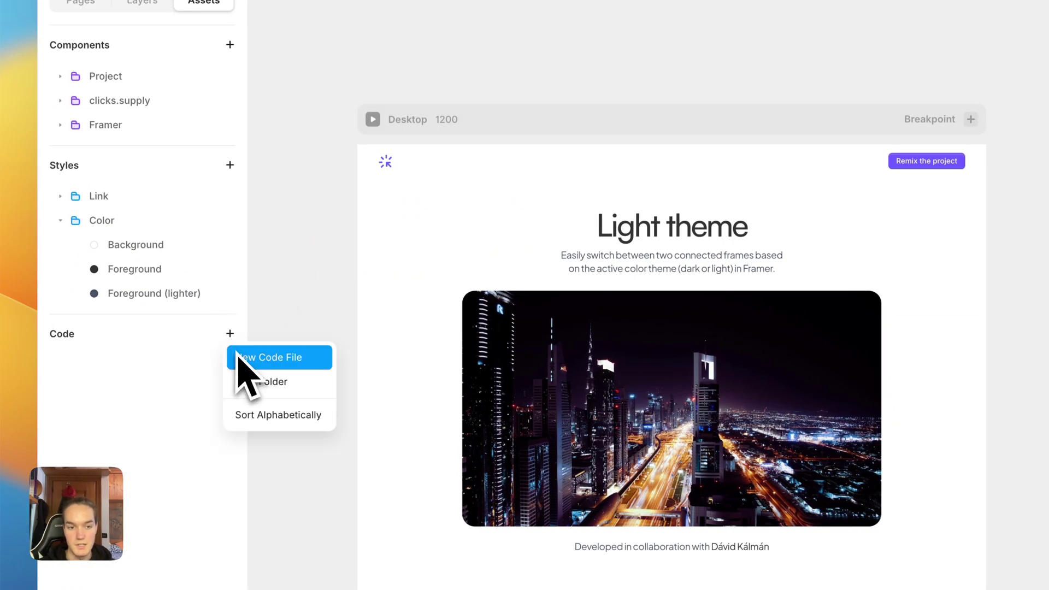
left_click(254, 361)
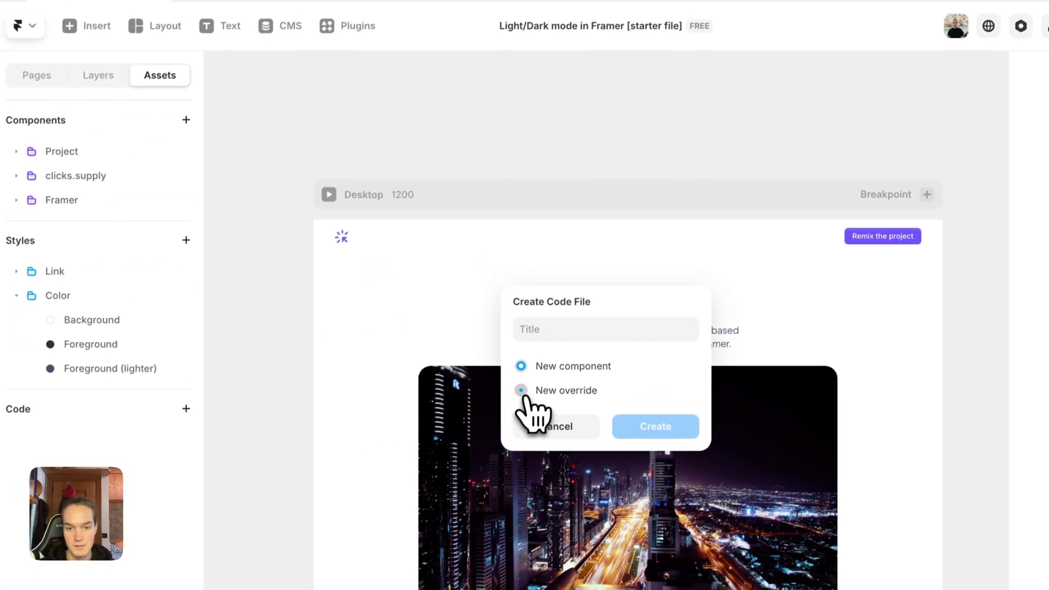
left_click(521, 391)
left_click(578, 330)
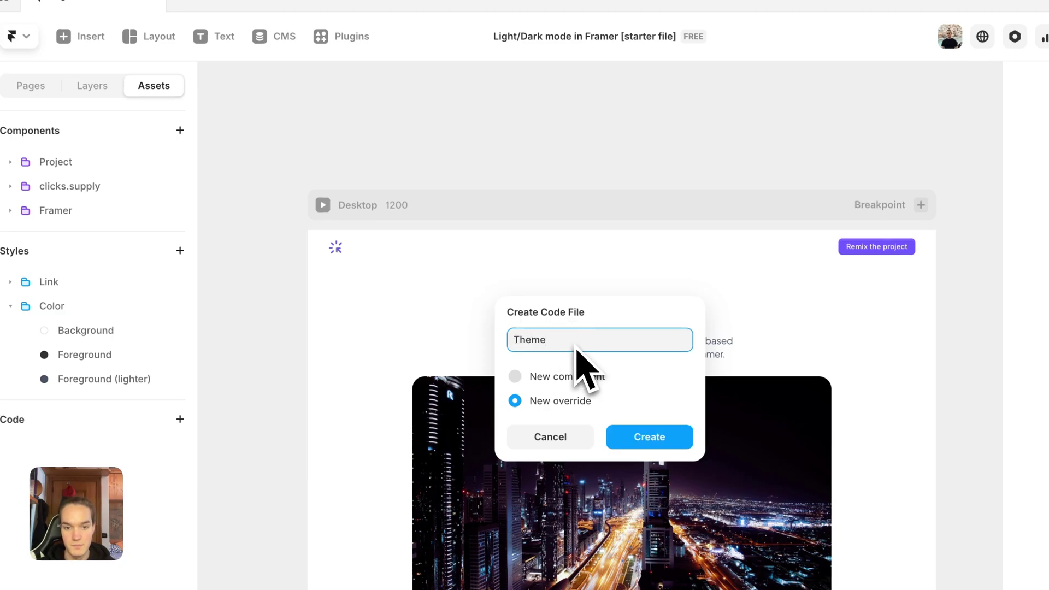
type("ThemeToggle")
key("Return")
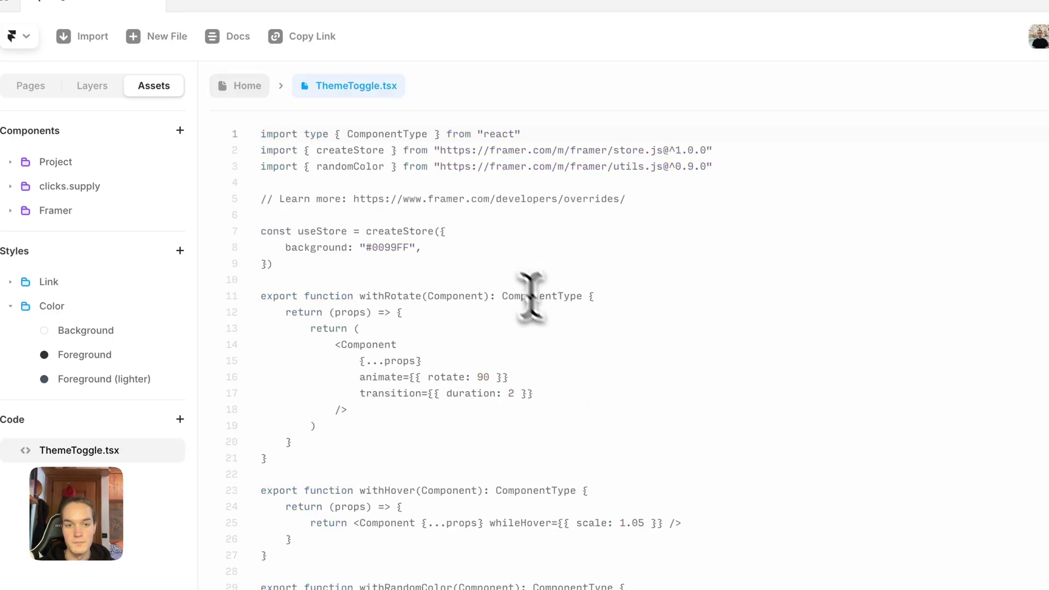
Replace the ThemeToggle.tsx template with the copied toggle code and return to the canvas
left_click(398, 232)
key("ctrl+a")
key("ctrl+v")
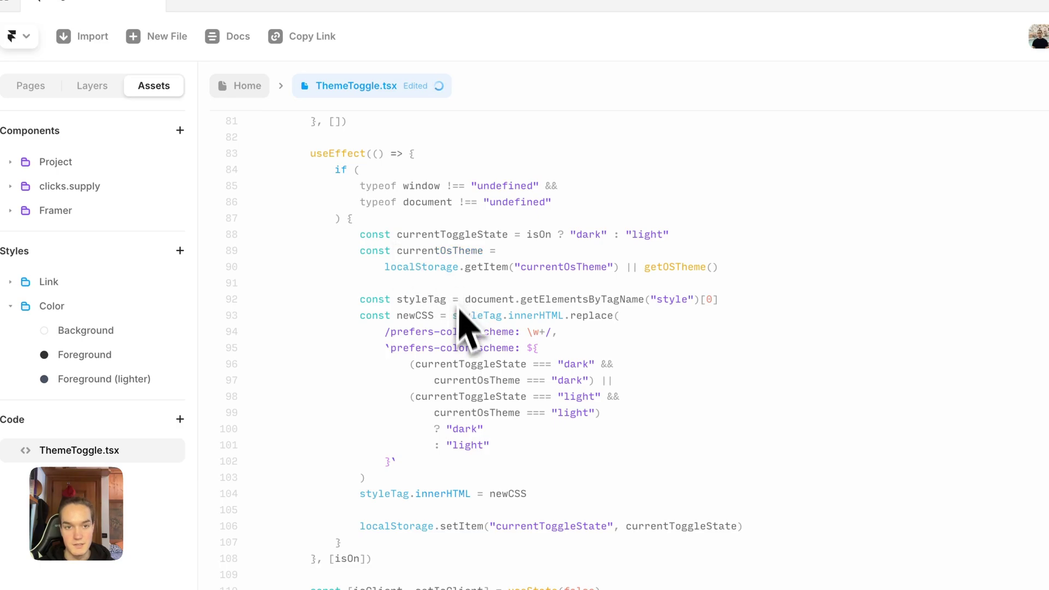
scroll(462, 325, "down", 10)
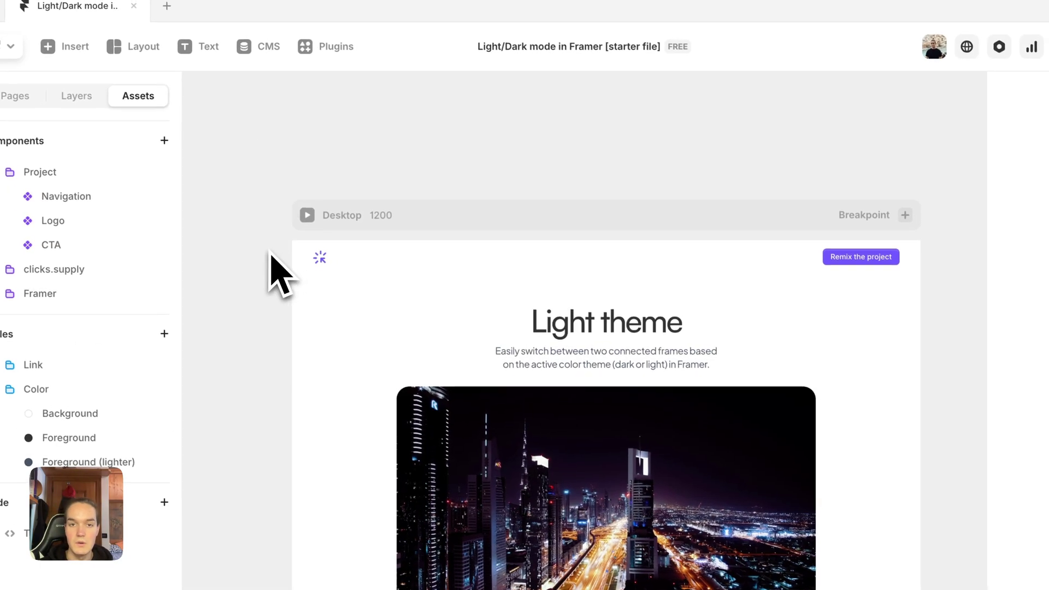
left_click(114, 540)
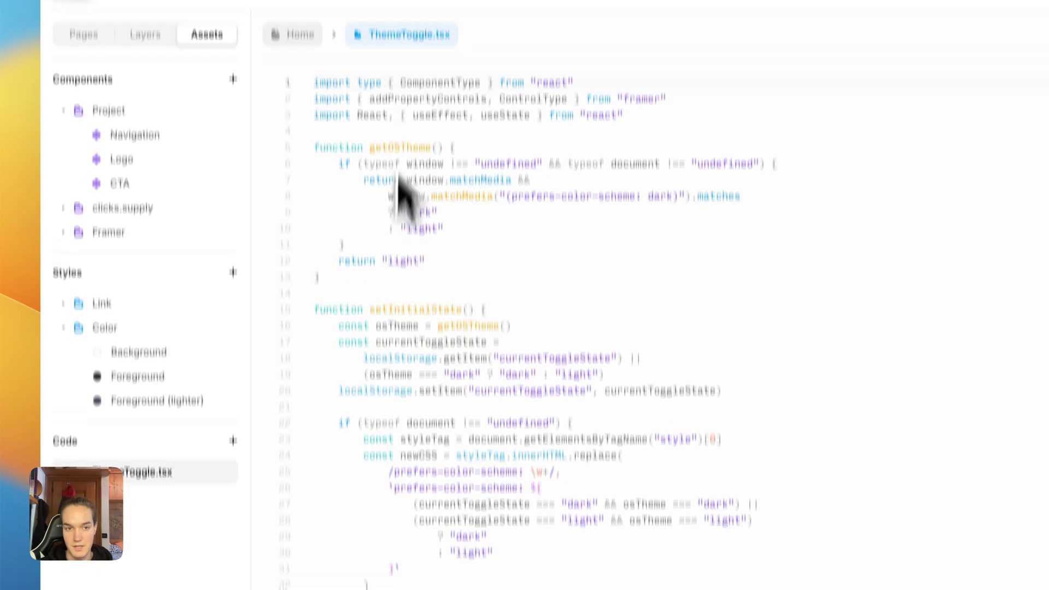
left_click(295, 143)
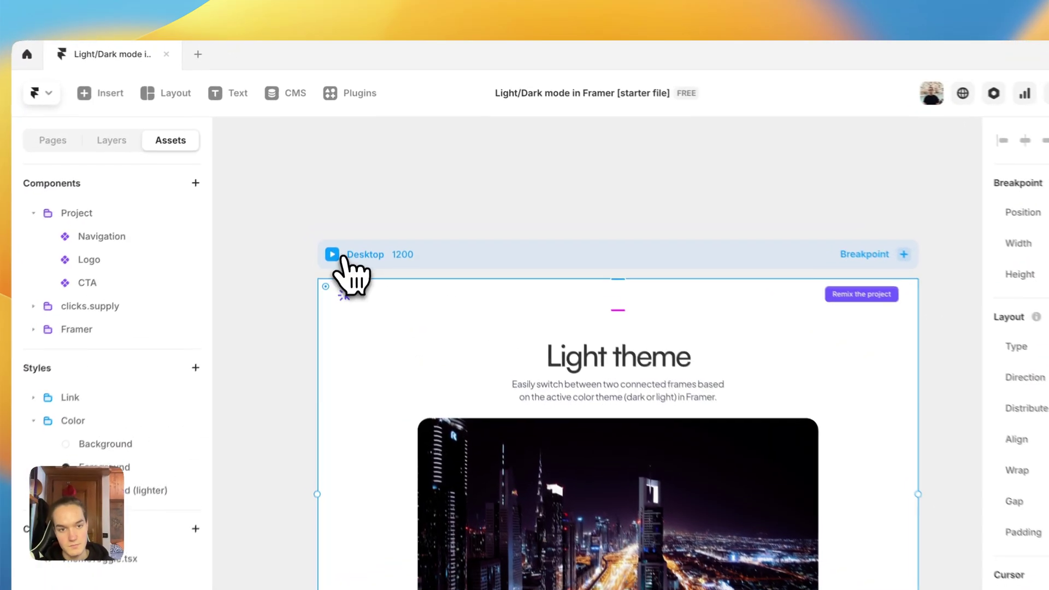
In the Navigation component, place a Phosphor icon beside Remix the project
left_click(339, 189)
left_click(30, 96)
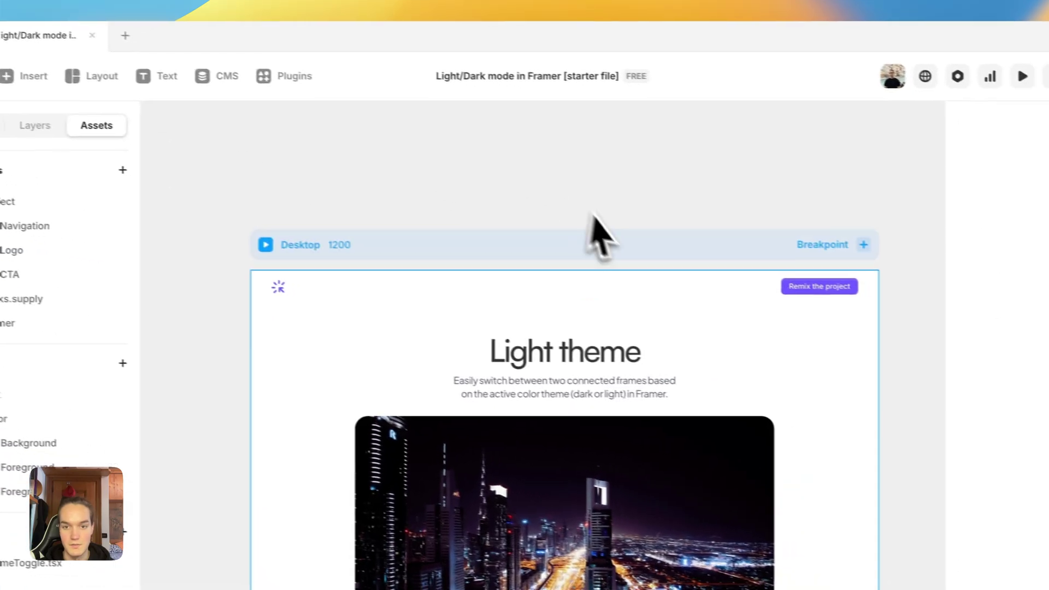
double_click(672, 280)
left_click(632, 239)
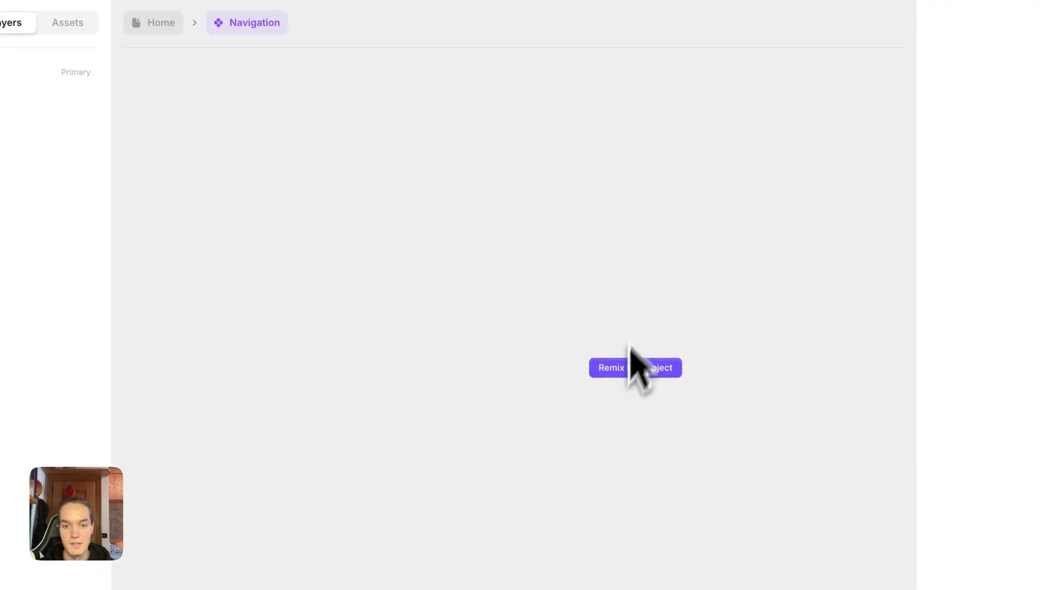
left_click(134, 83)
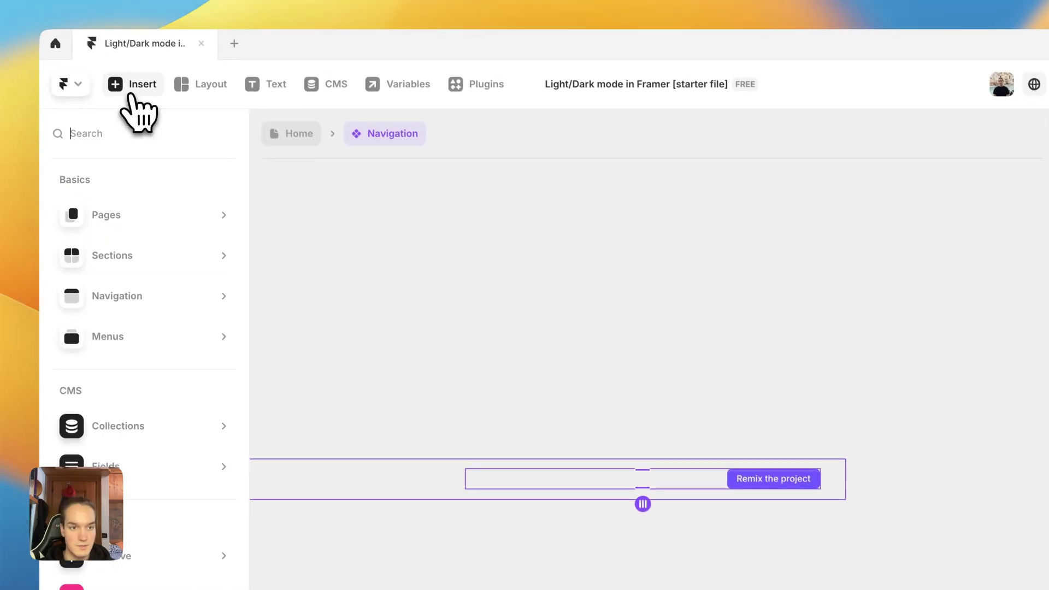
type("pho")
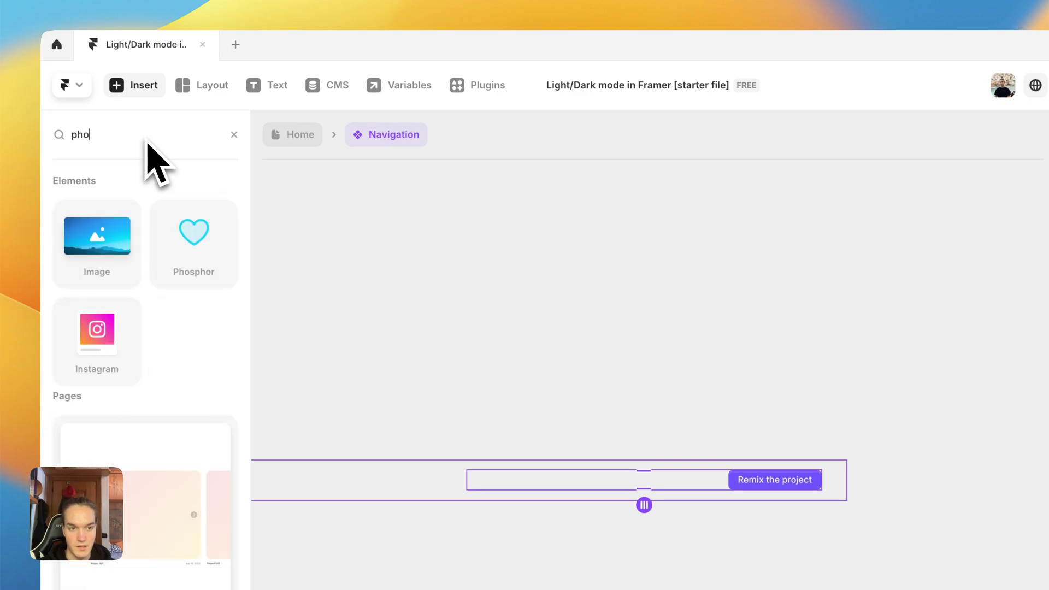
left_click_drag(194, 236, 690, 483)
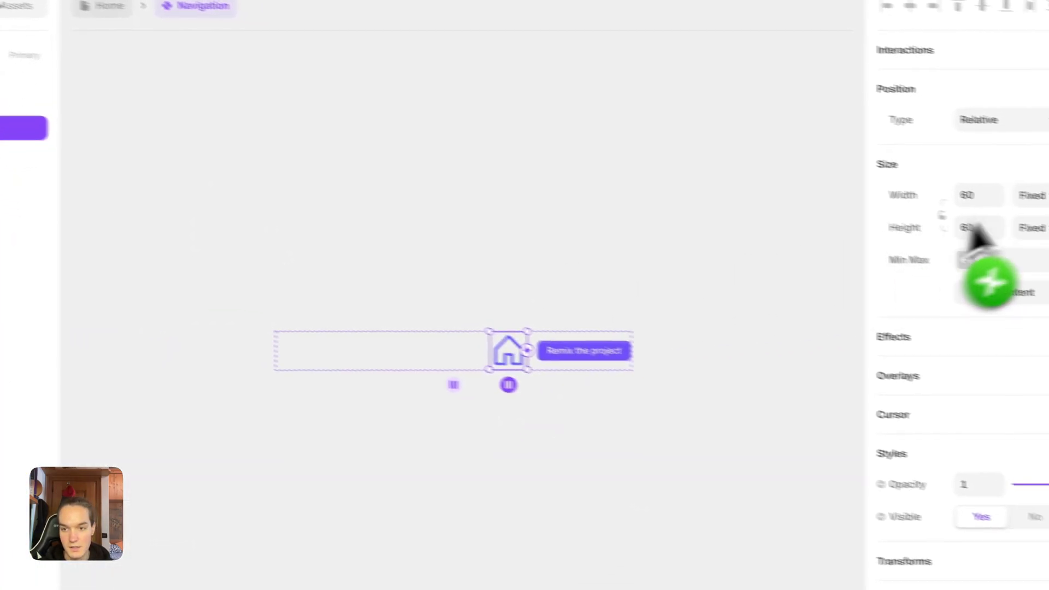
Set the icon's width to 24 and its colour to Foreground (lighter)
double_click(978, 195)
type("24")
key("Tab")
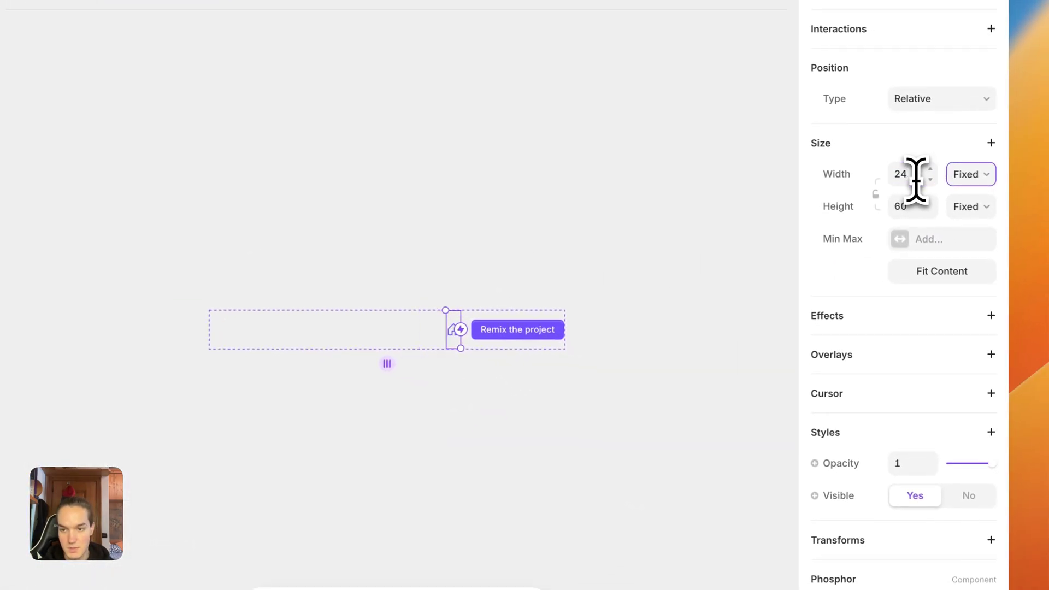
scroll(941, 273, "down", 5)
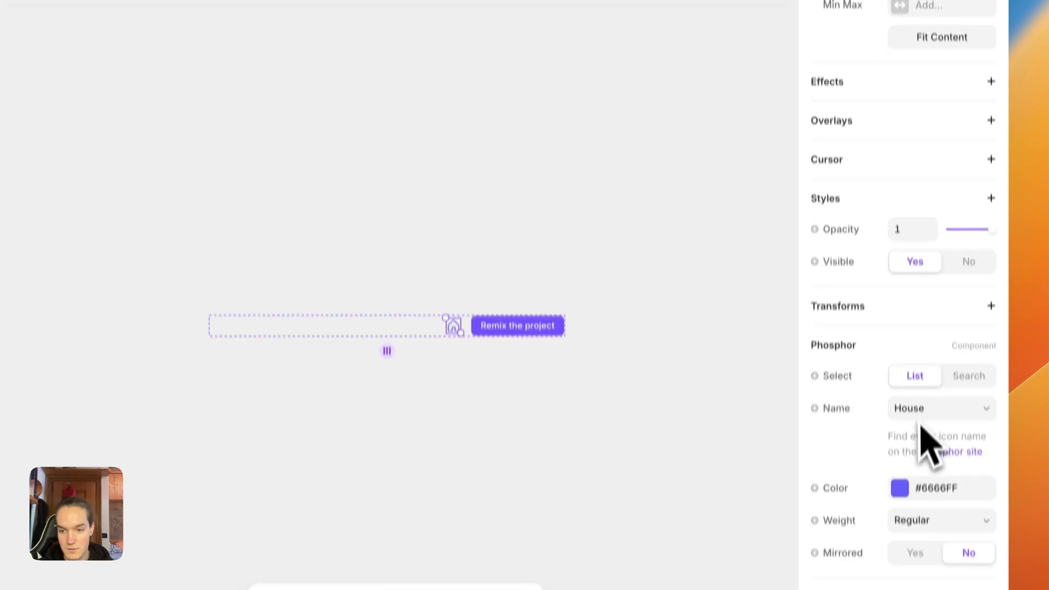
left_click(910, 492)
left_click(690, 479)
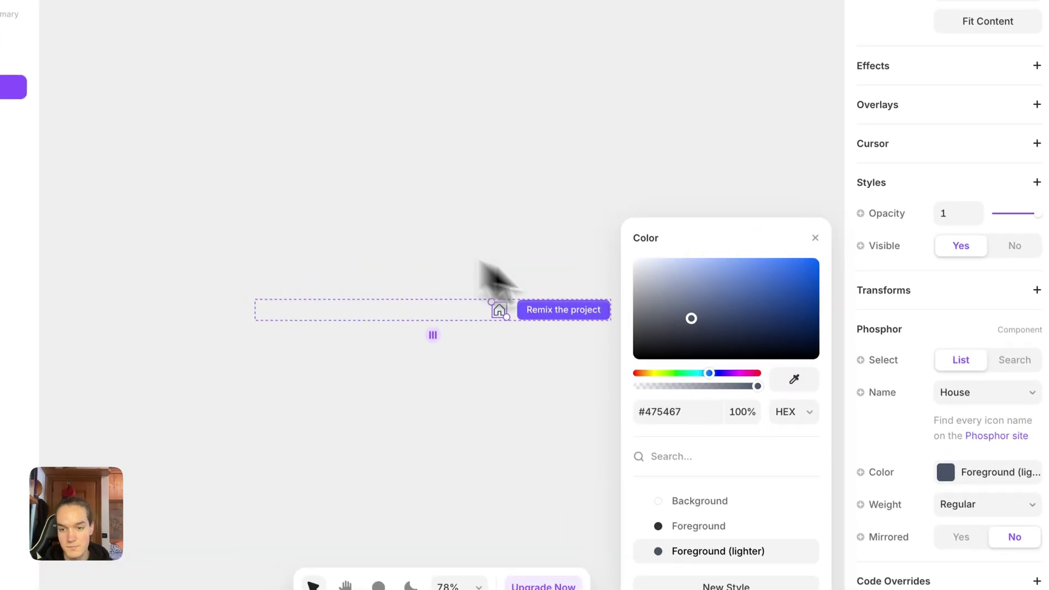
left_click(770, 164)
Make the icon Sun and attach the ThemeToggle themeSwicther code override
left_click(926, 417)
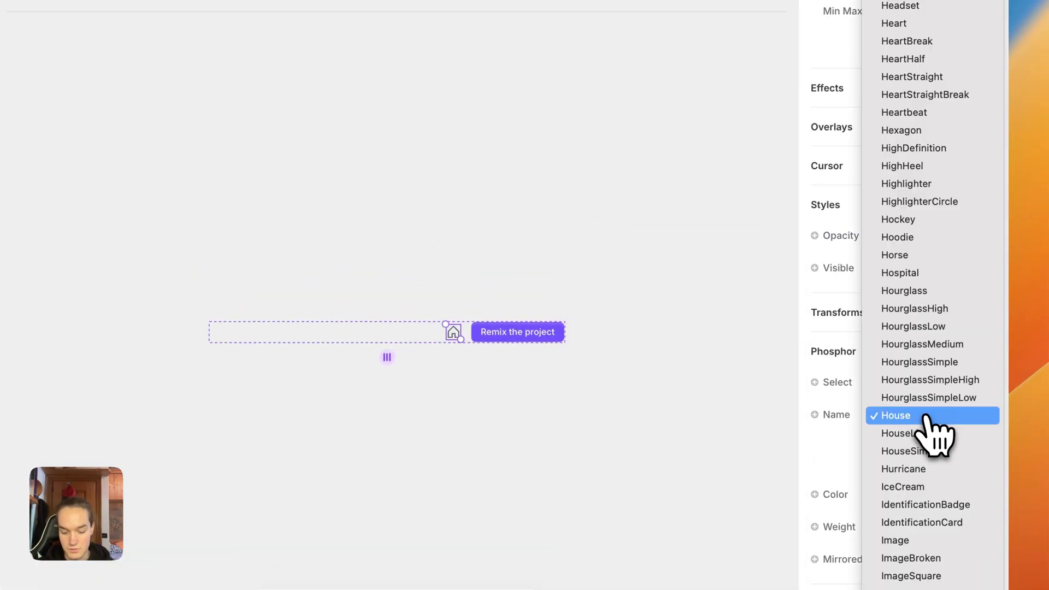
type("sun")
key("Return")
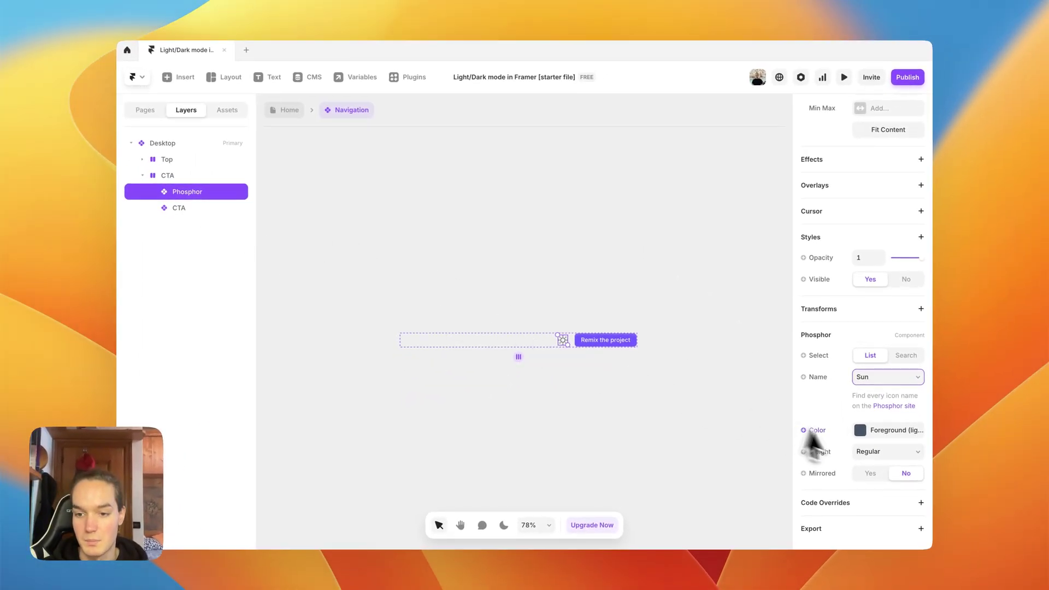
left_click(923, 504)
scroll(913, 515, "down", 3)
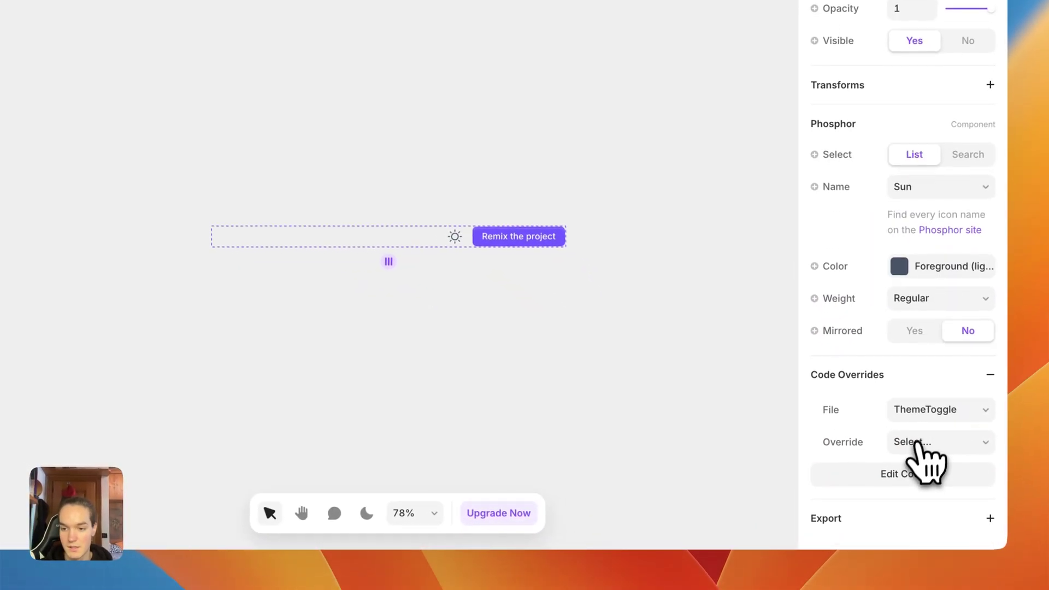
left_click(880, 479)
left_click(937, 469)
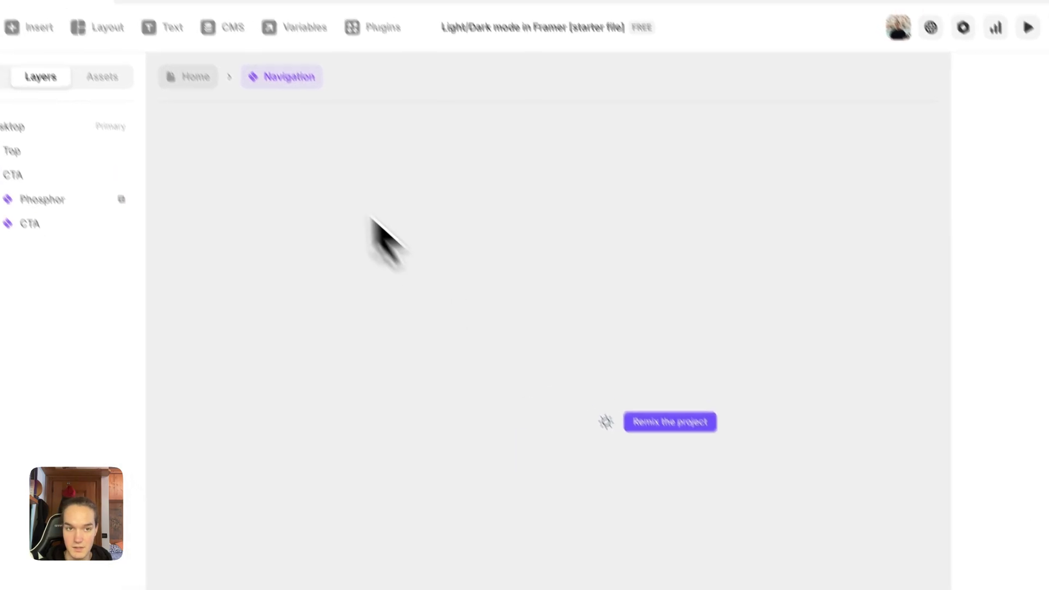
left_click(249, 137)
Publish the site and check its framer.app domain
left_click(998, 96)
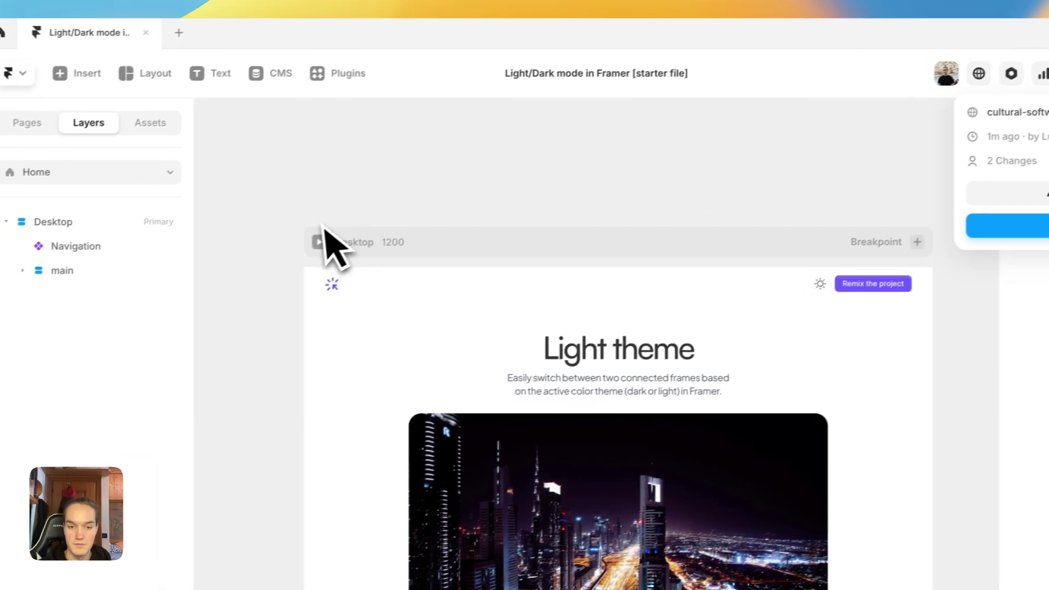
left_click(282, 225)
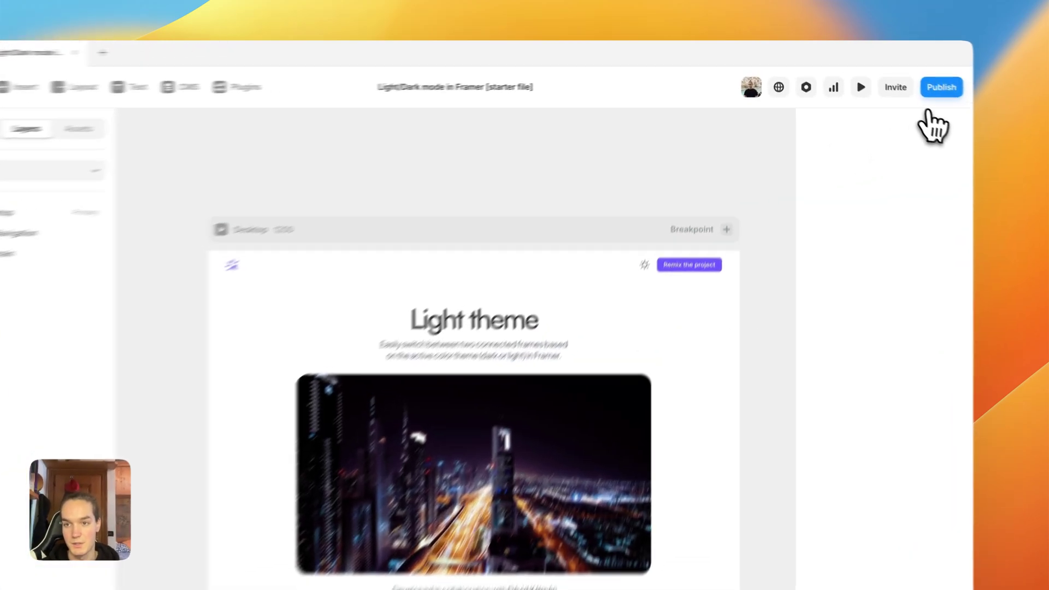
left_click(908, 77)
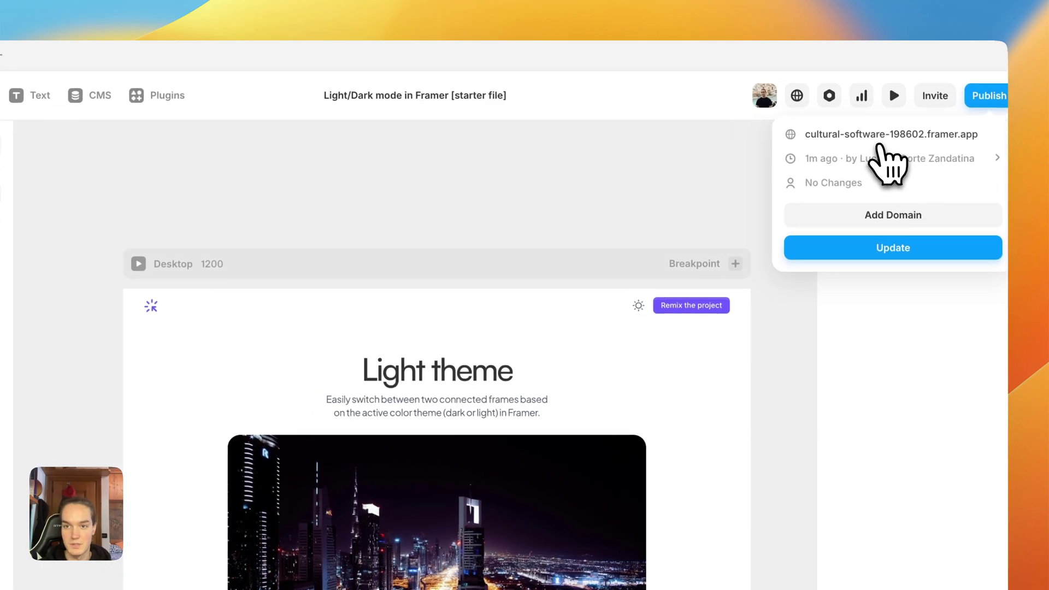
Open the published framer.app site, toggle its theme repeatedly, then switch to the finished demo site
left_click(865, 102)
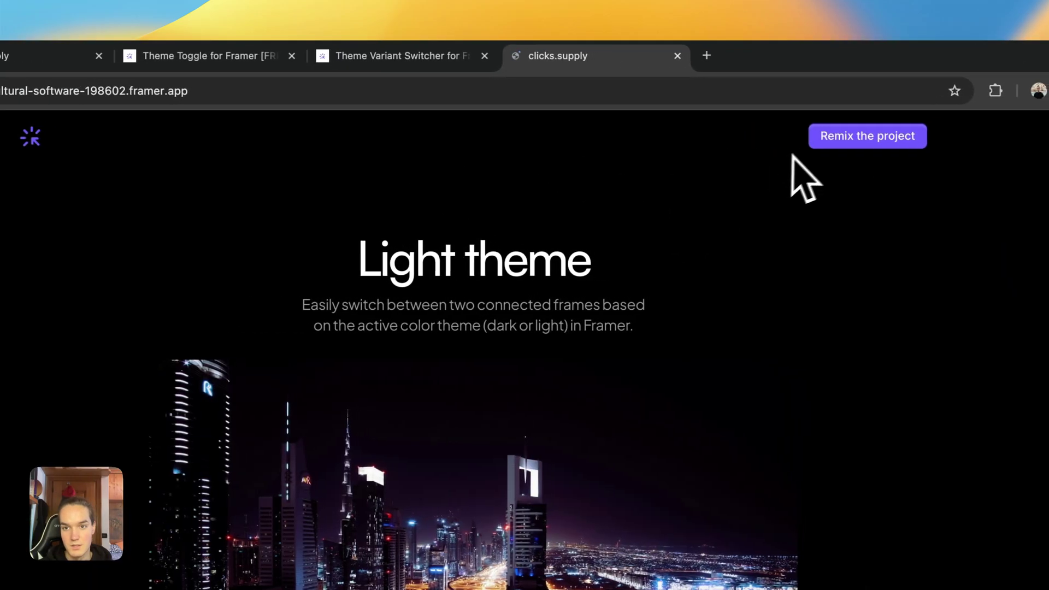
left_click(786, 136)
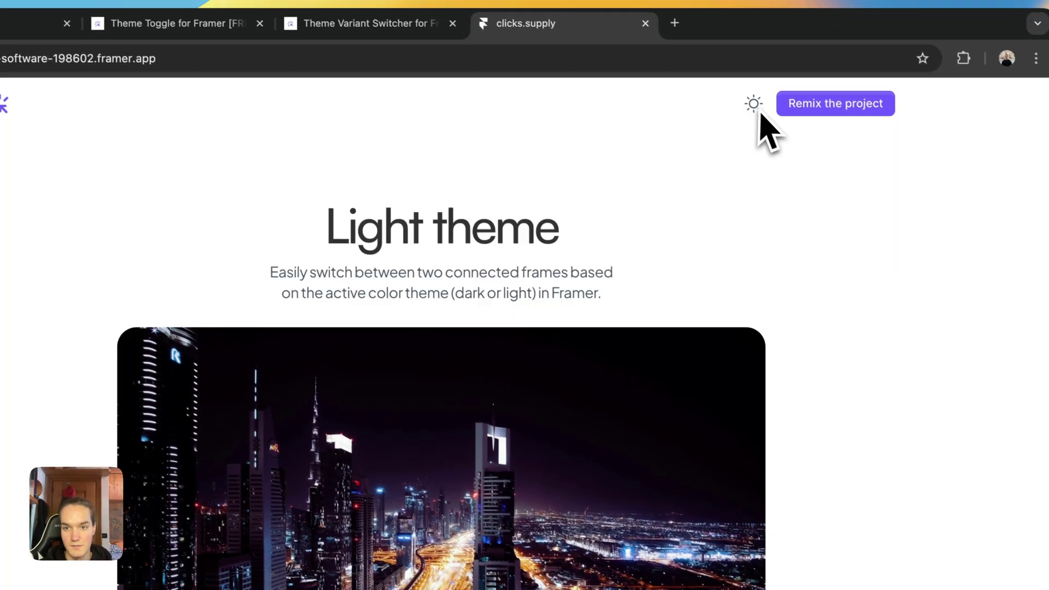
left_click(759, 112)
left_click(760, 112)
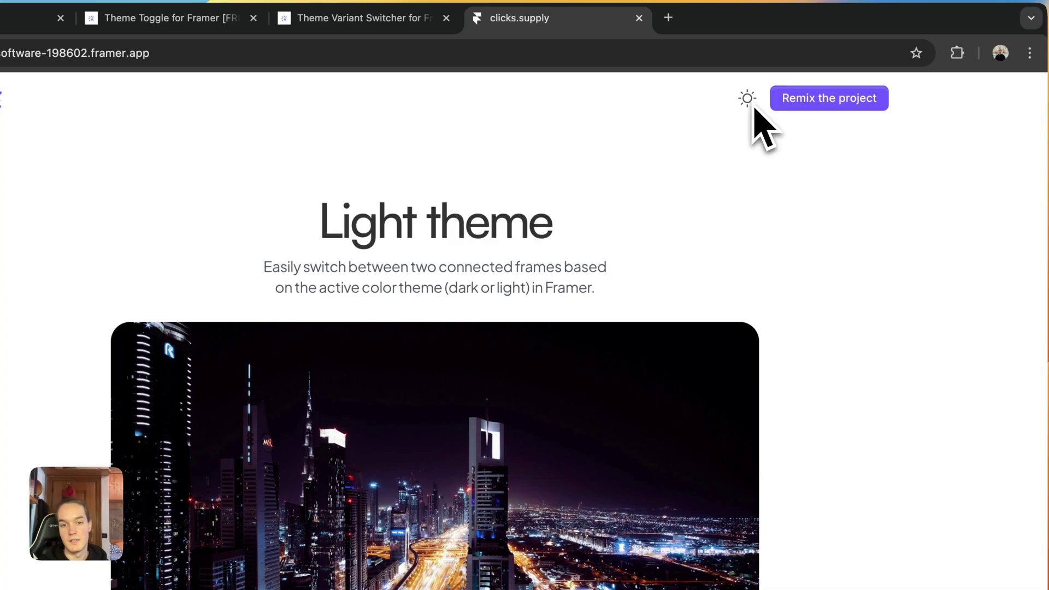
left_click(749, 104)
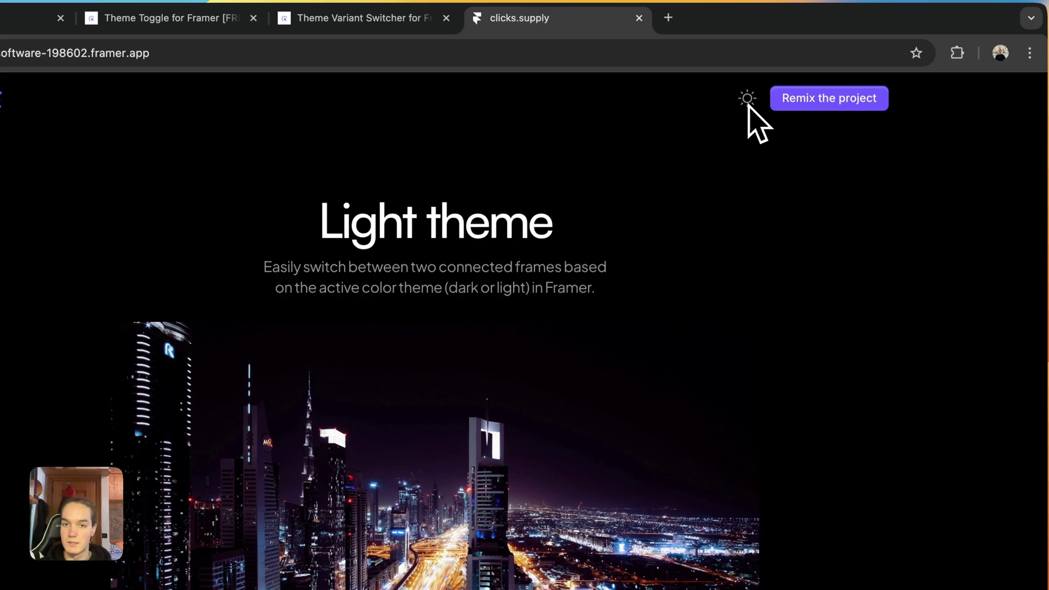
left_click(749, 105)
left_click(749, 105)
left_click(749, 105)
left_click(749, 106)
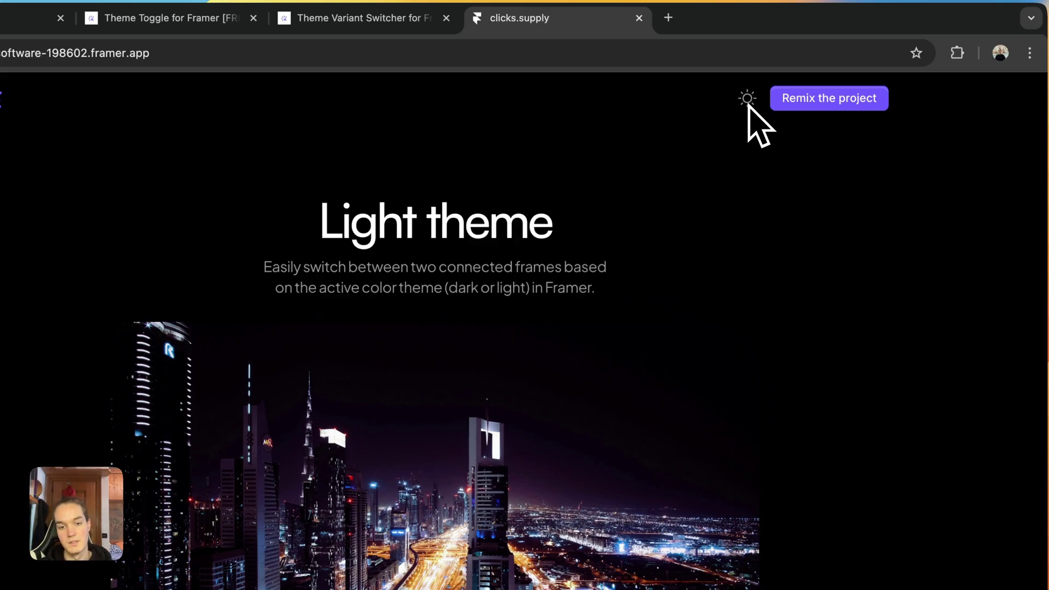
left_click(748, 105)
left_click(749, 106)
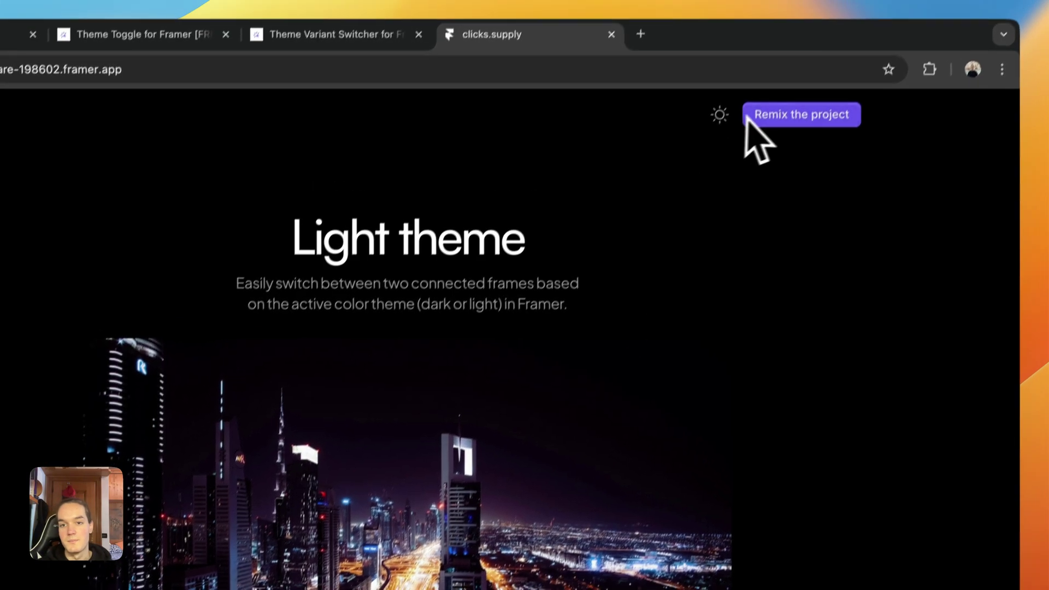
left_click(725, 120)
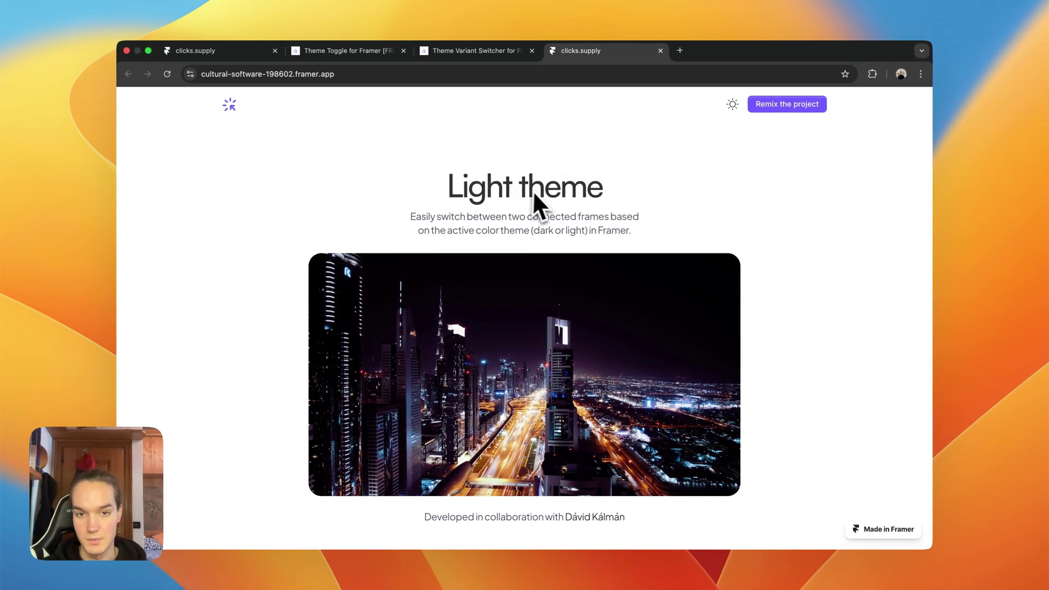
left_click(241, 51)
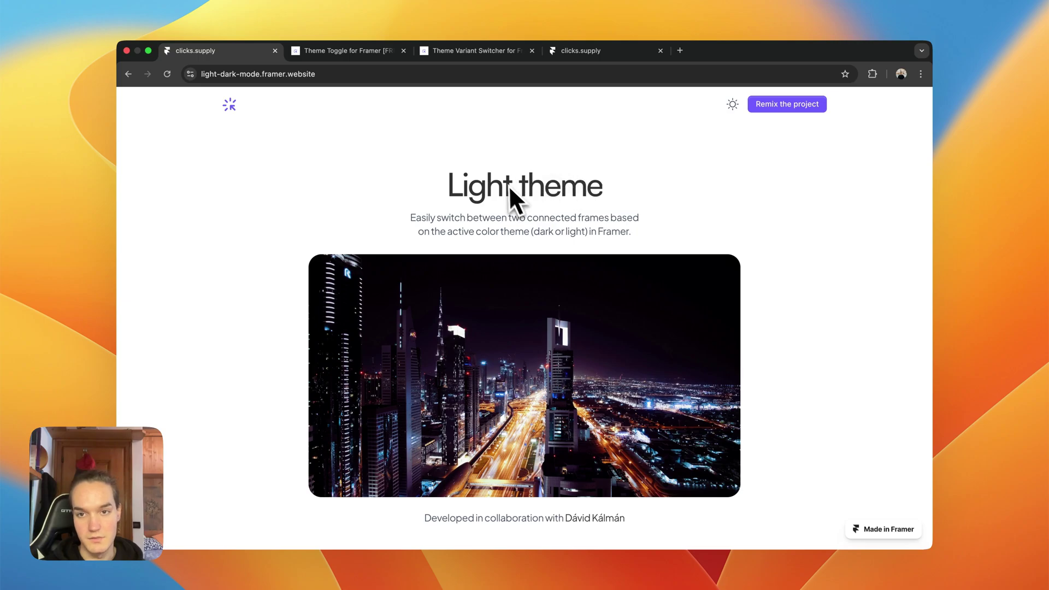
Flip the demo site to dark and back to light, then browse the Theme Variant Switcher resource page
left_click(731, 105)
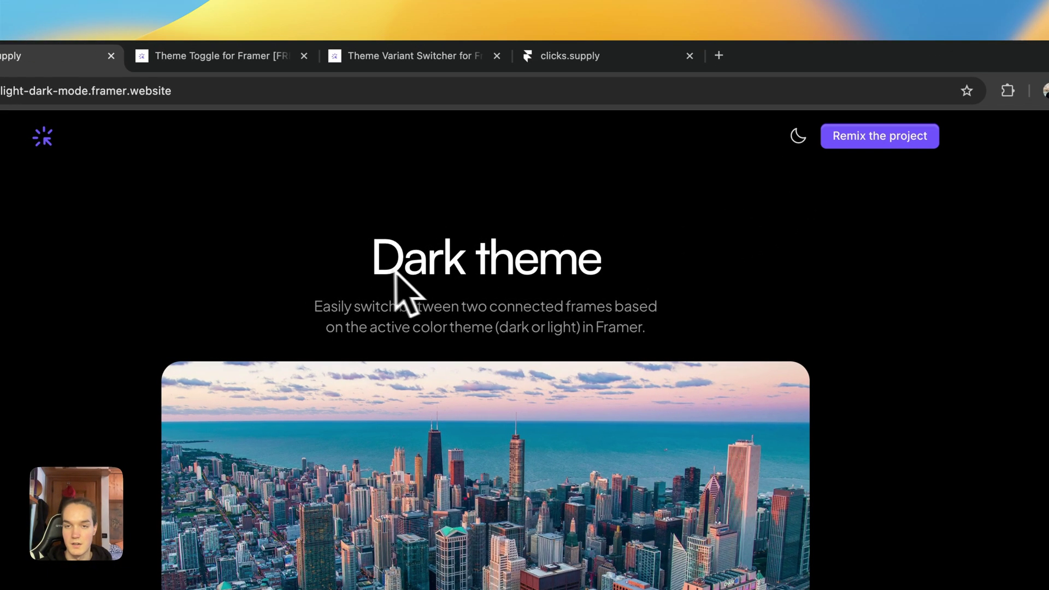
left_click(787, 136)
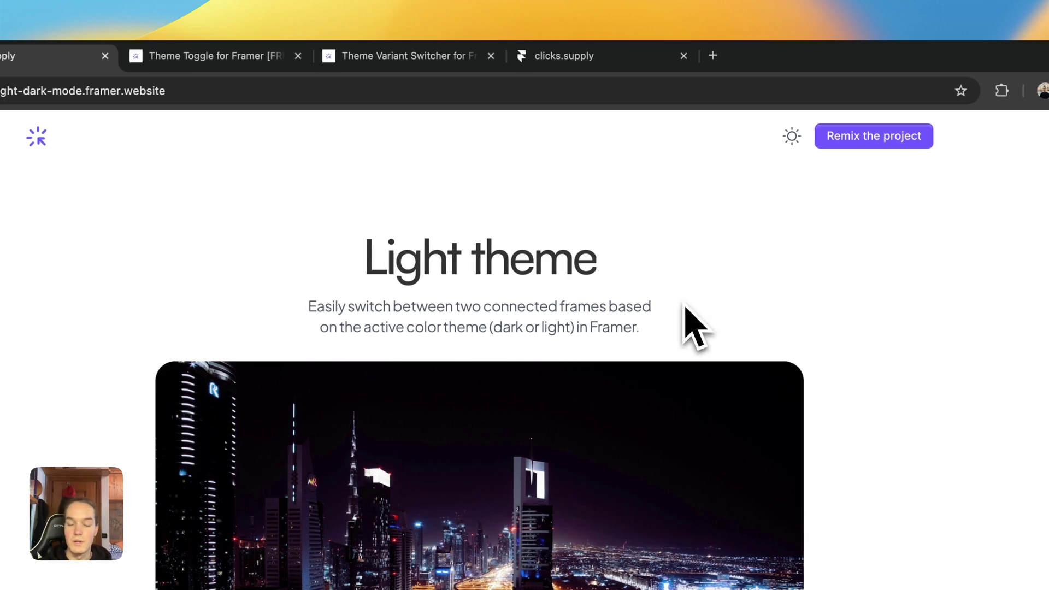
left_click(401, 57)
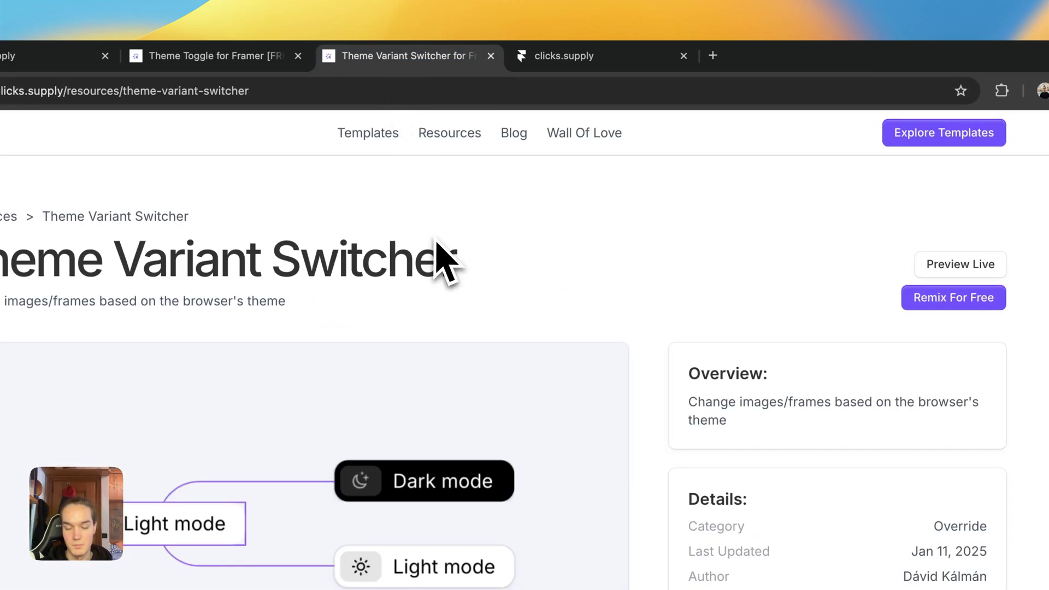
scroll(436, 258, "down", 3)
scroll(429, 274, "up", 3)
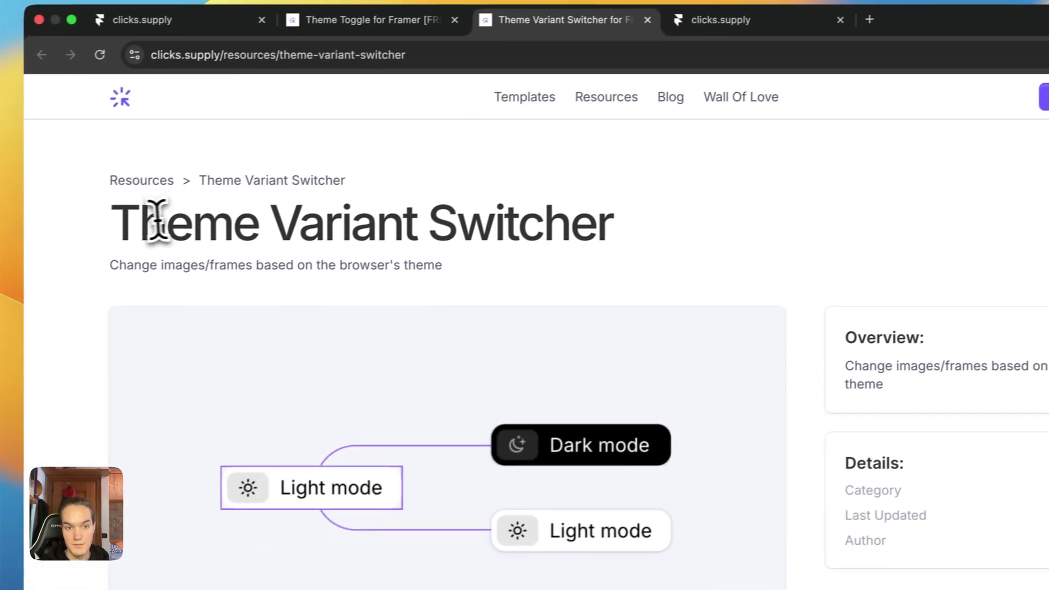
left_click_drag(152, 221, 465, 219)
left_click(523, 264)
scroll(523, 264, "down", 3)
scroll(523, 264, "up", 3)
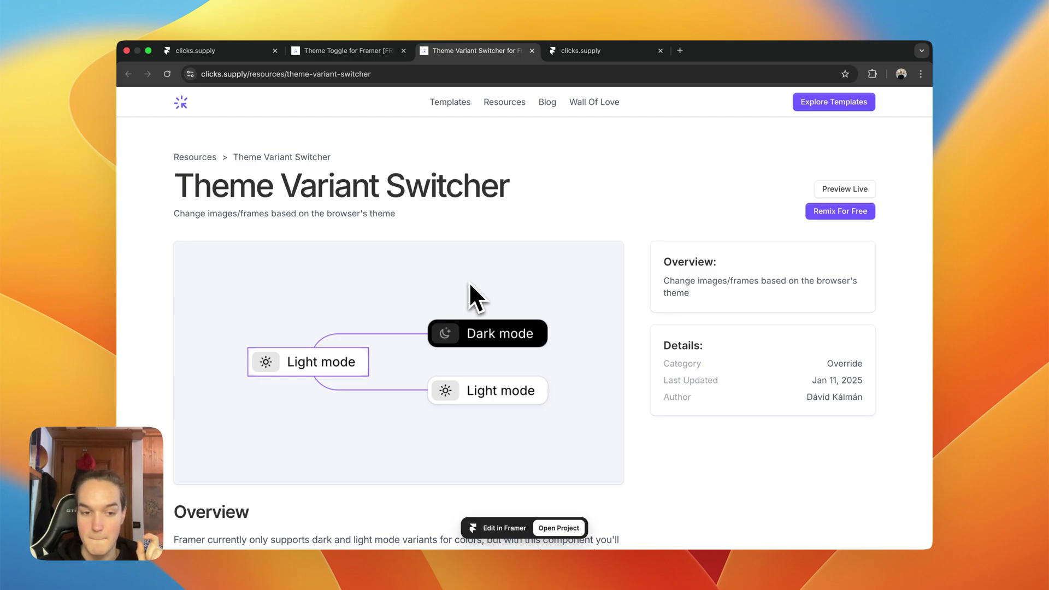
scroll(472, 284, "down", 1)
Drag FrameSwitcher from the clicks.supply assets folder onto the canvas above the Desktop frame
key("ctrl+Right")
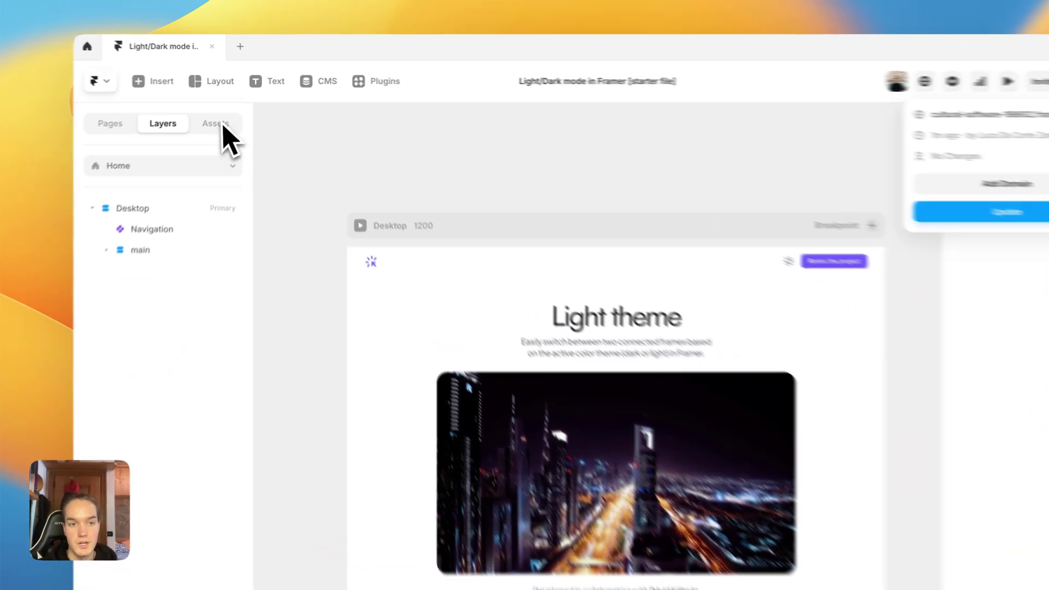
left_click(222, 126)
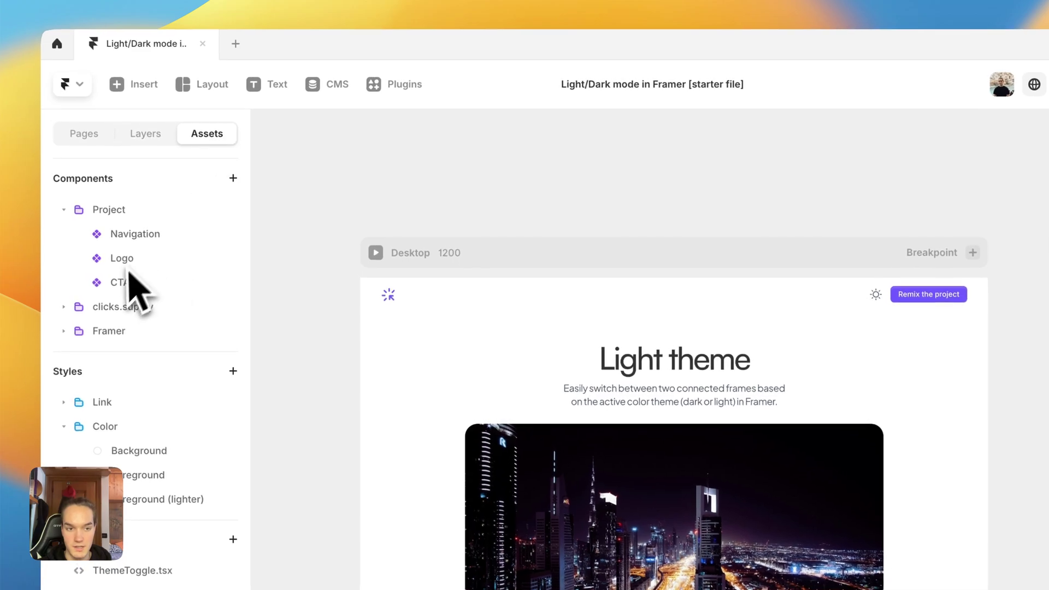
left_click(109, 307)
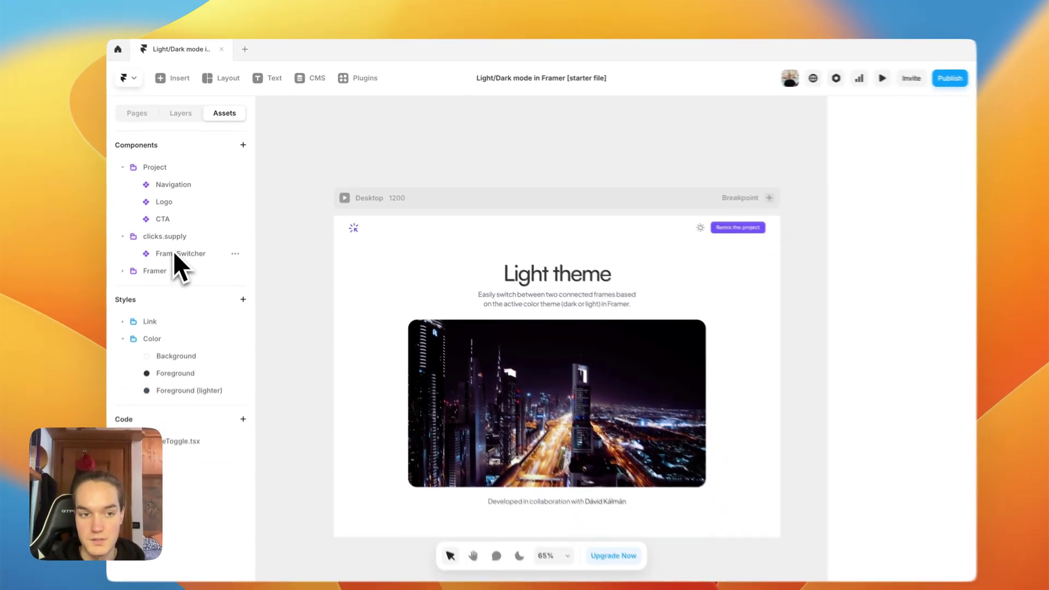
key("ctrl+Left")
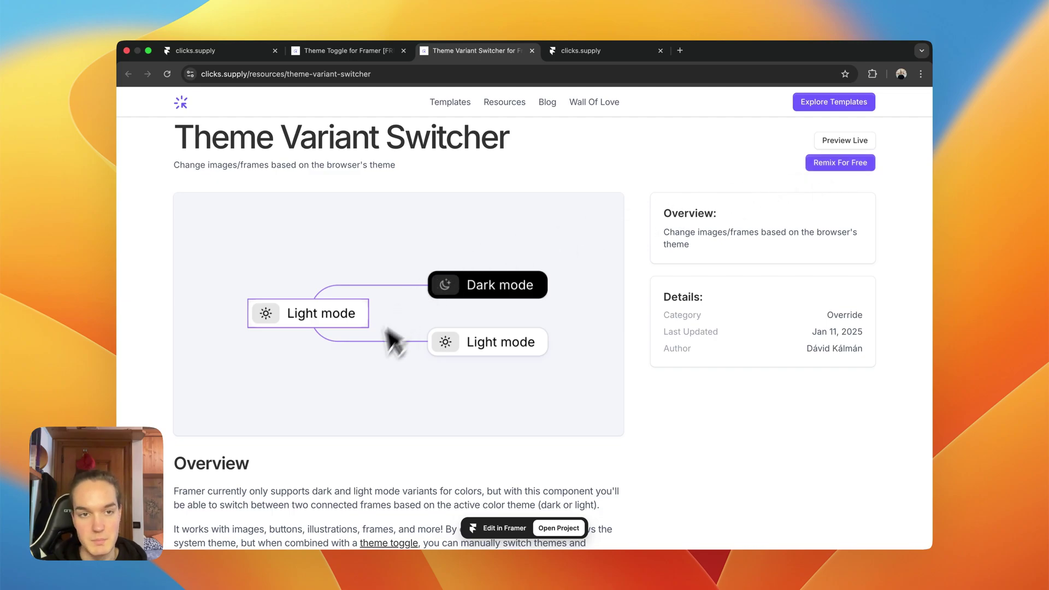
key("ctrl+Right")
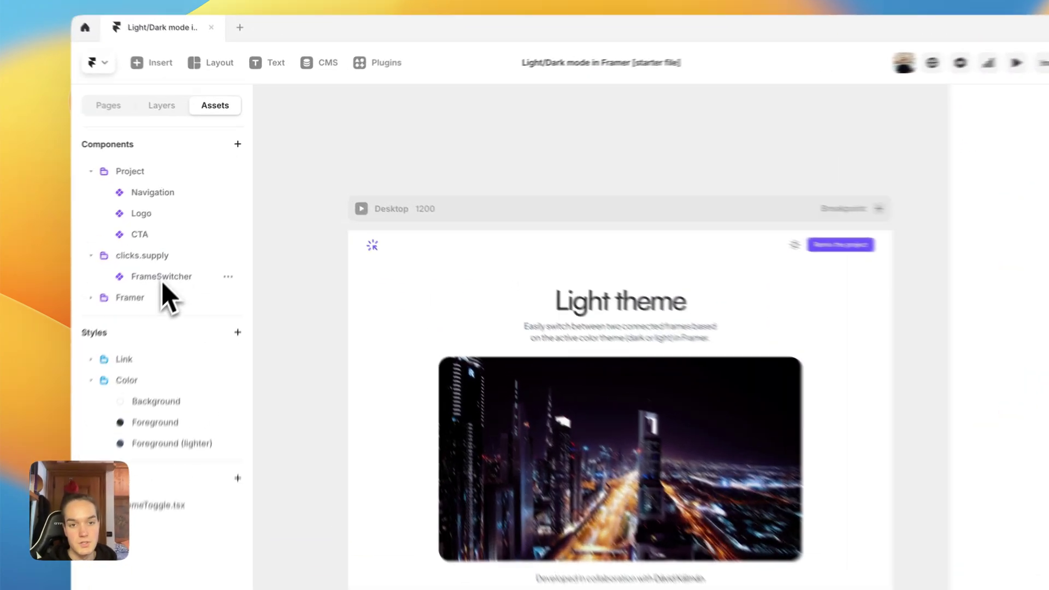
left_click_drag(162, 281, 557, 204)
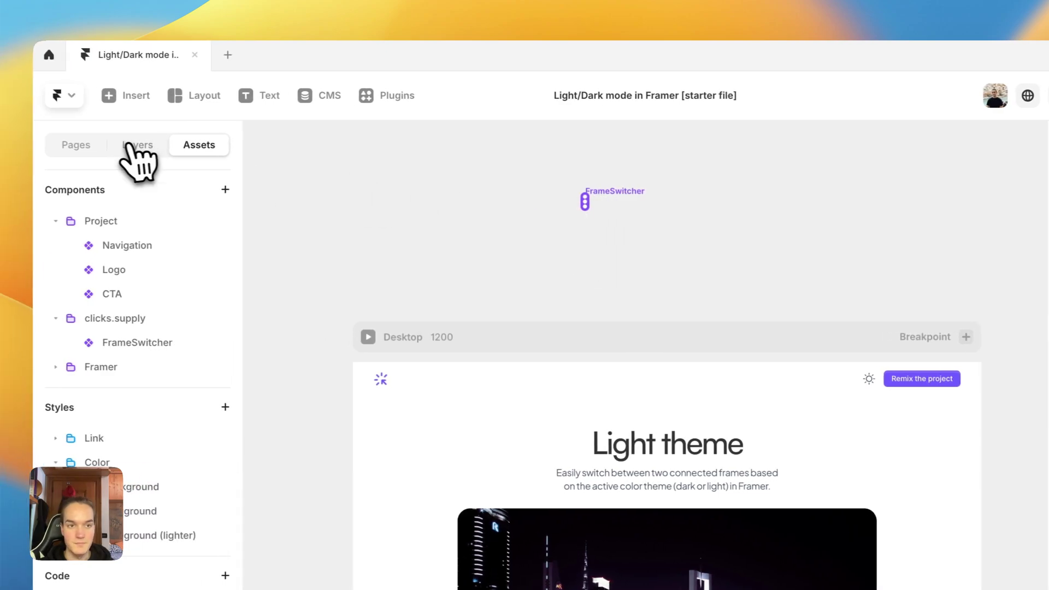
left_click(102, 145)
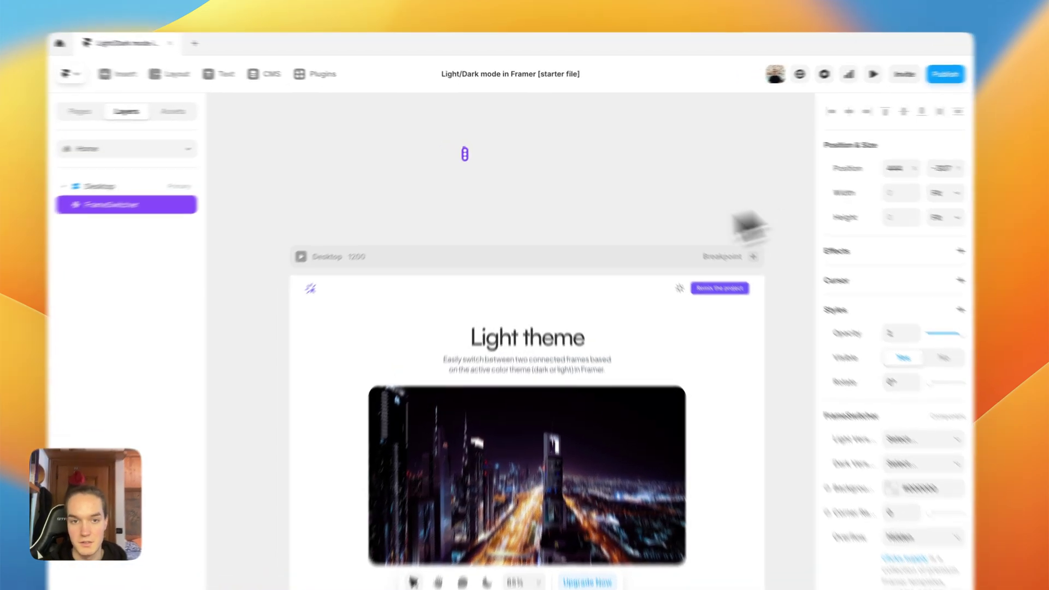
Delete the loose FrameSwitcher from the canvas
left_click(462, 170)
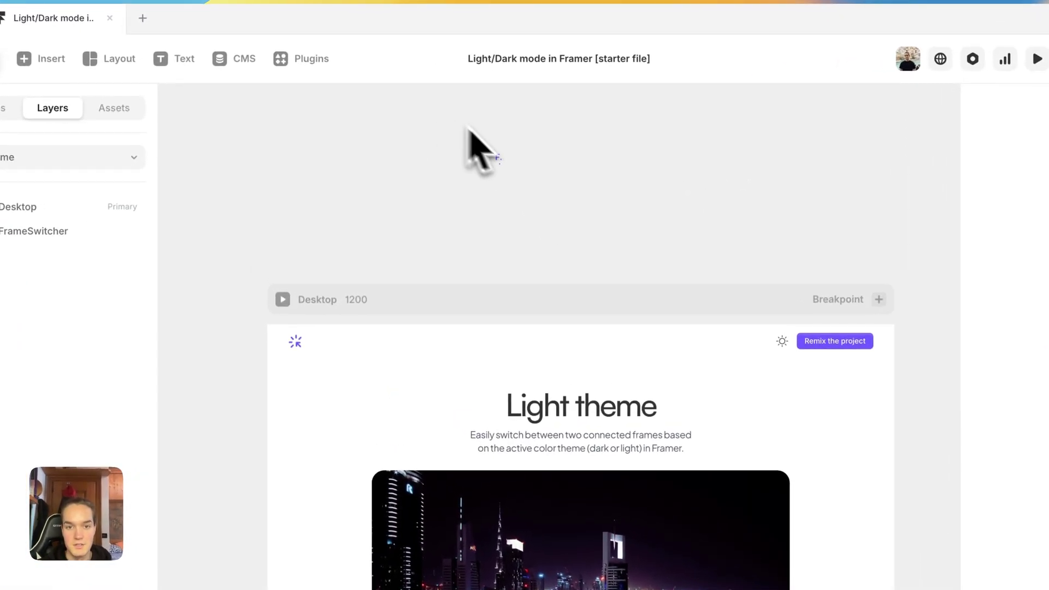
left_click(502, 170)
left_click(483, 166)
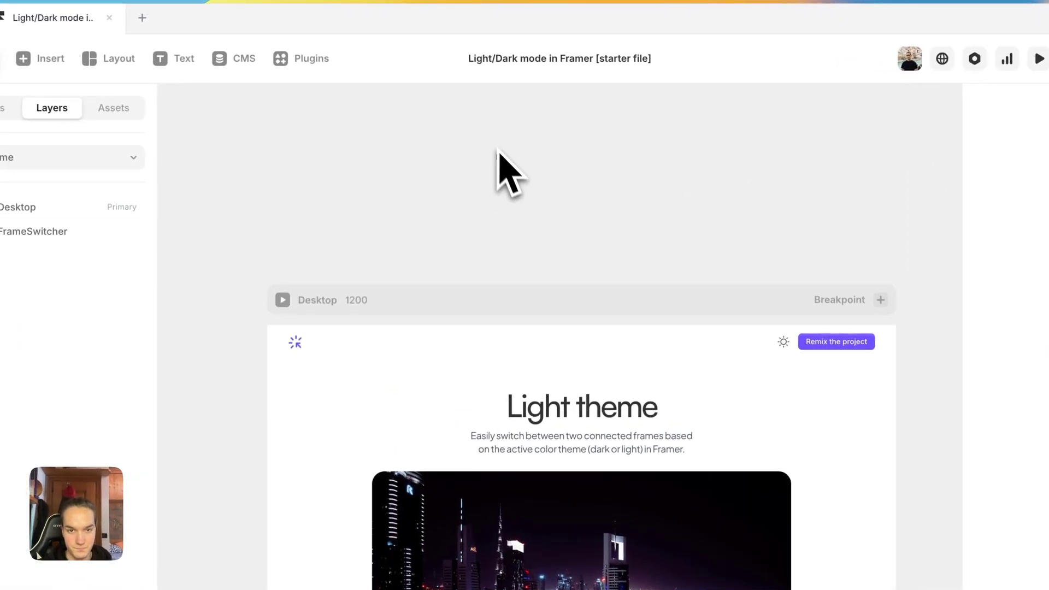
left_click(500, 160)
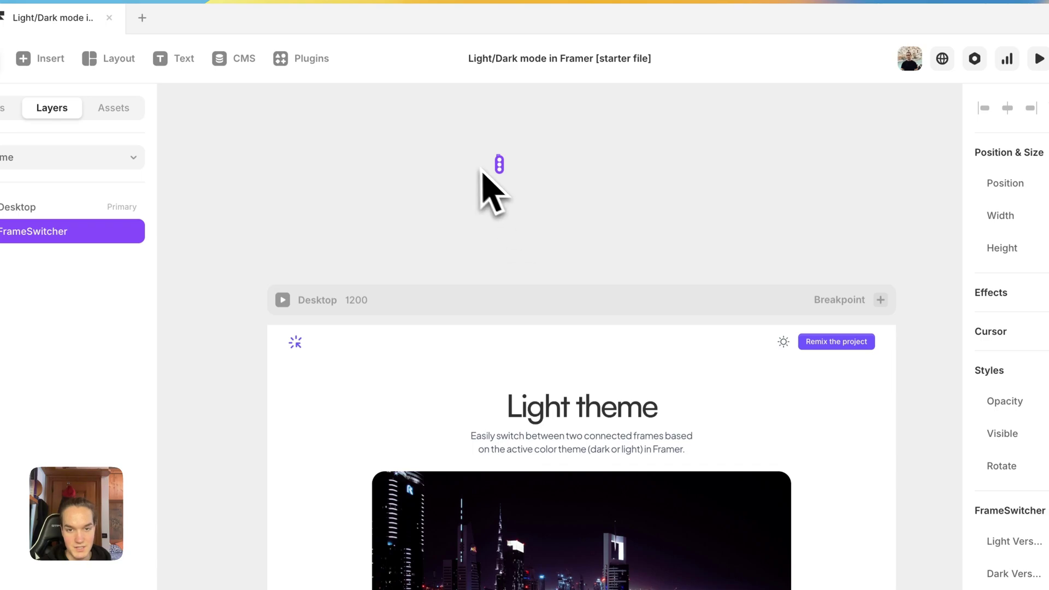
left_click(456, 174)
left_click(499, 161)
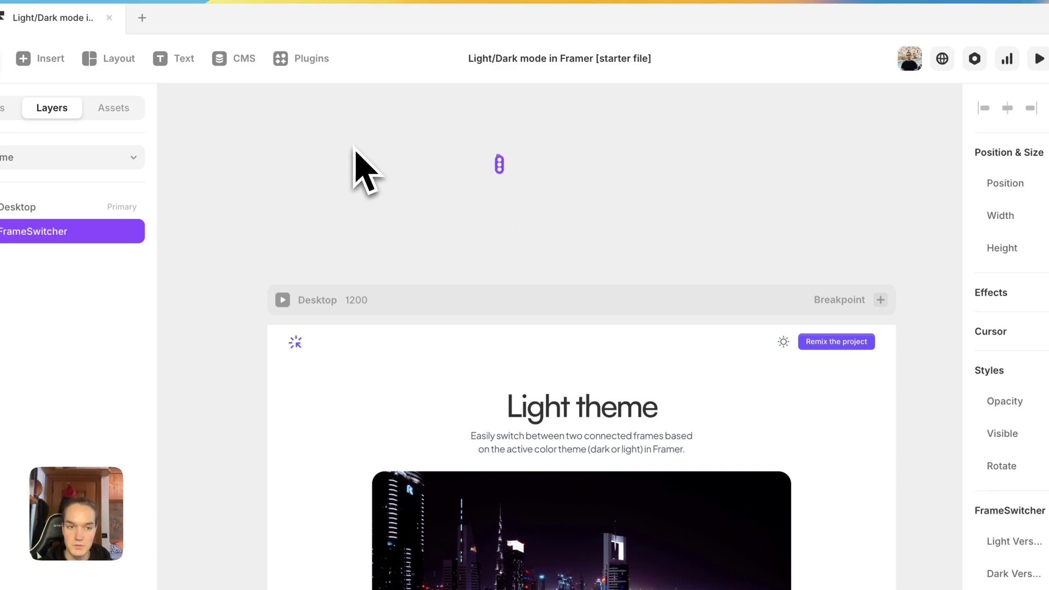
key("Delete")
Inside the Navigation component, move the Phosphor sun icon out of the CTA stack
double_click(452, 338)
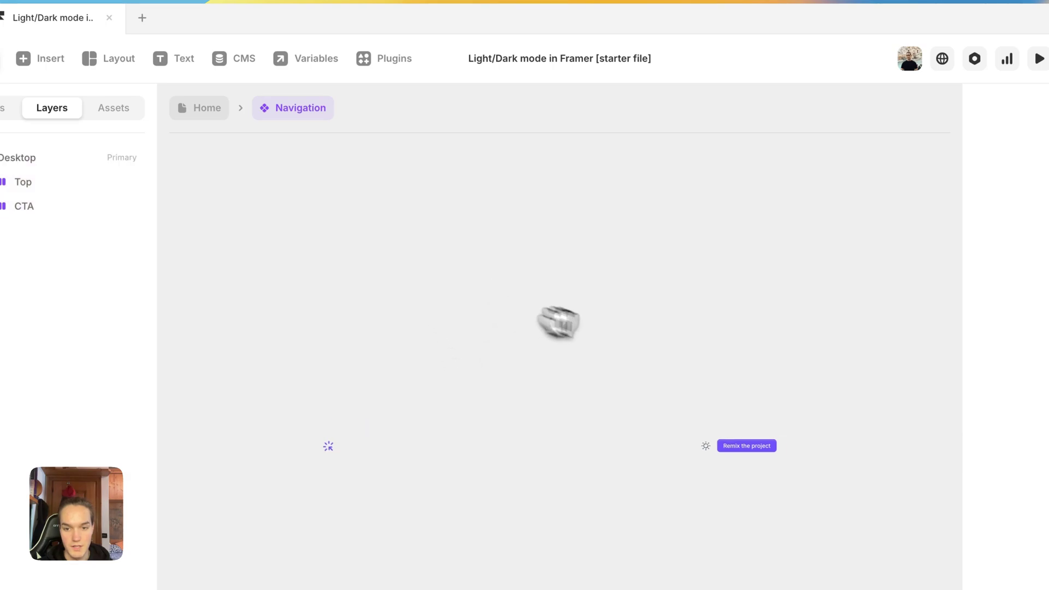
double_click(604, 466)
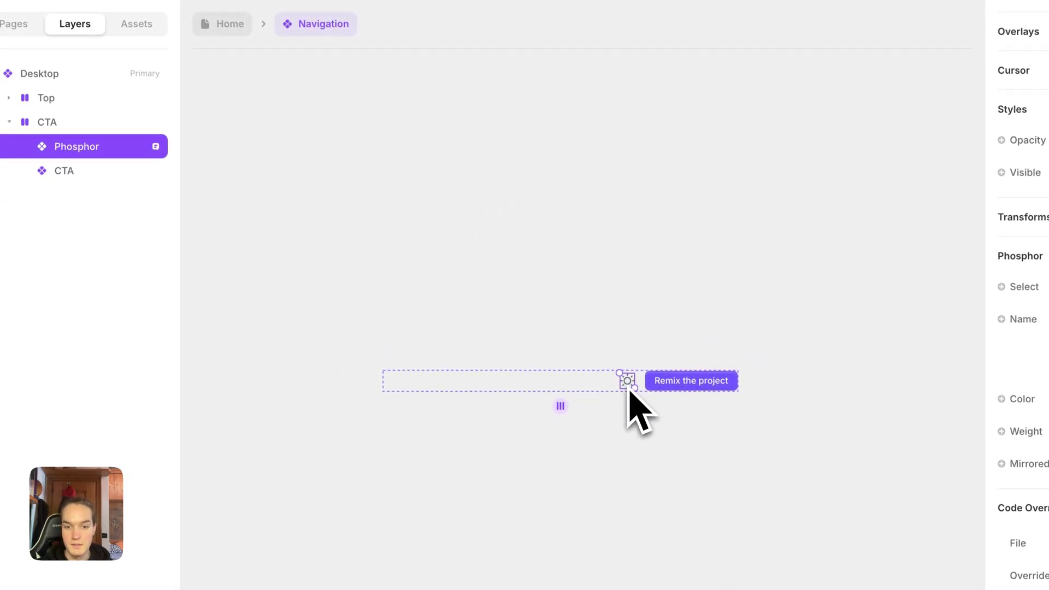
left_click_drag(605, 467, 609, 450)
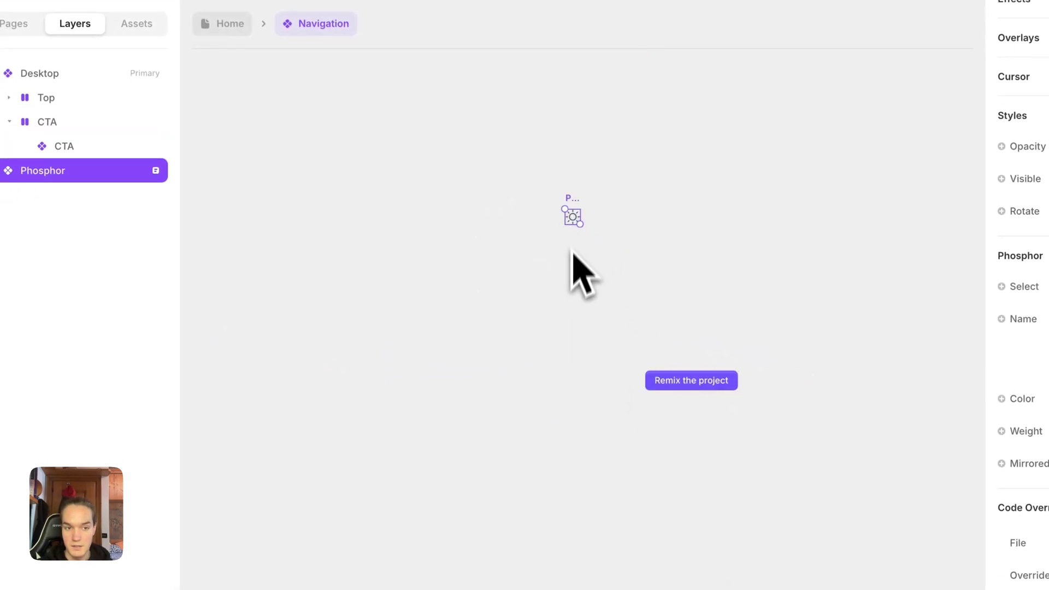
left_click(573, 252)
Paste a FrameSwitcher into the CTA stack, ahead of the CTA button
left_click(634, 390)
key("ctrl+v")
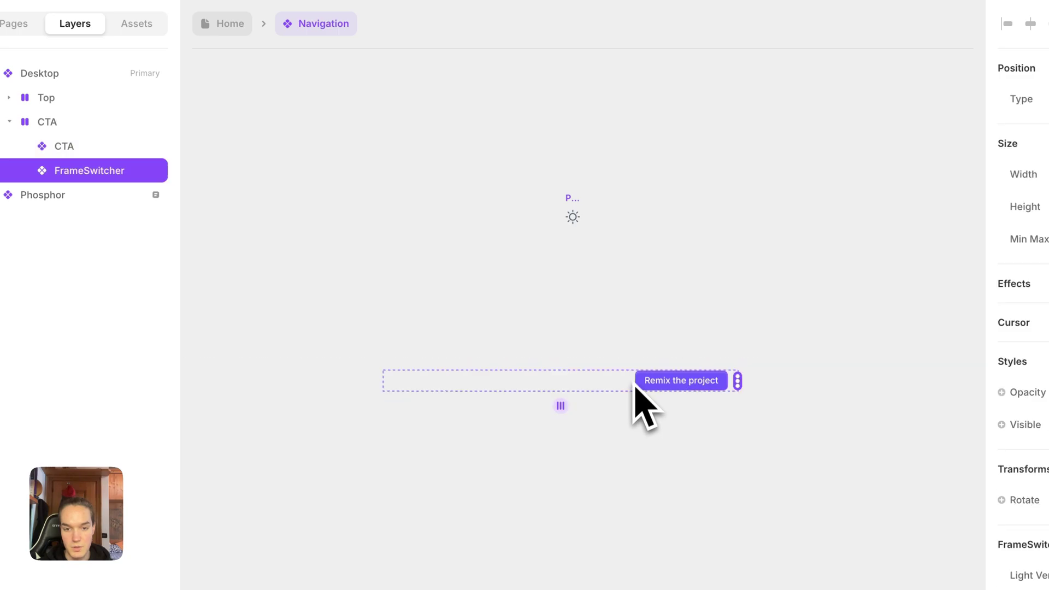
left_click_drag(122, 173, 114, 135)
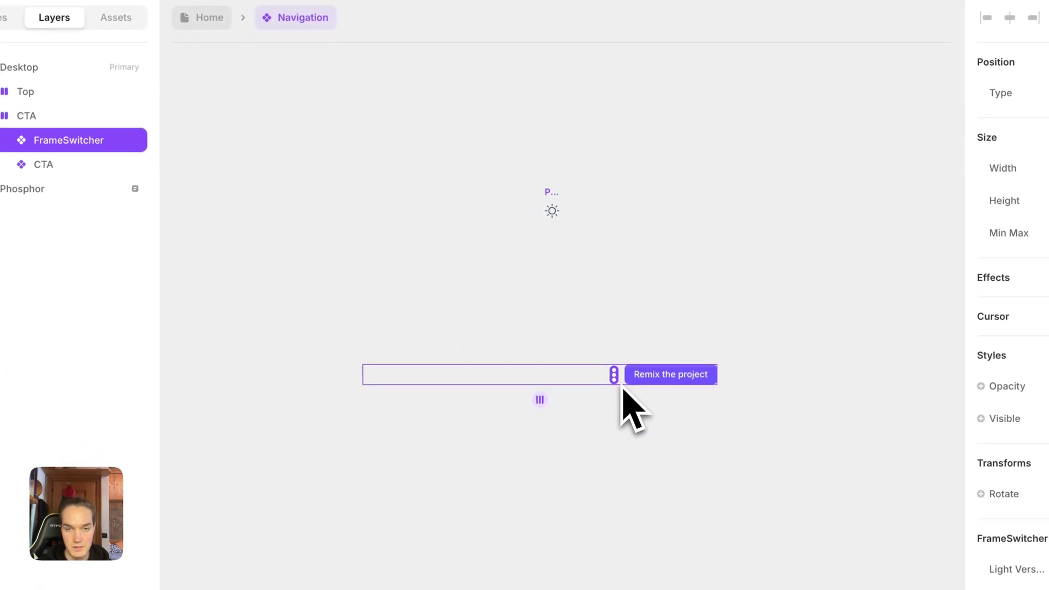
left_click(603, 308)
left_click(548, 218)
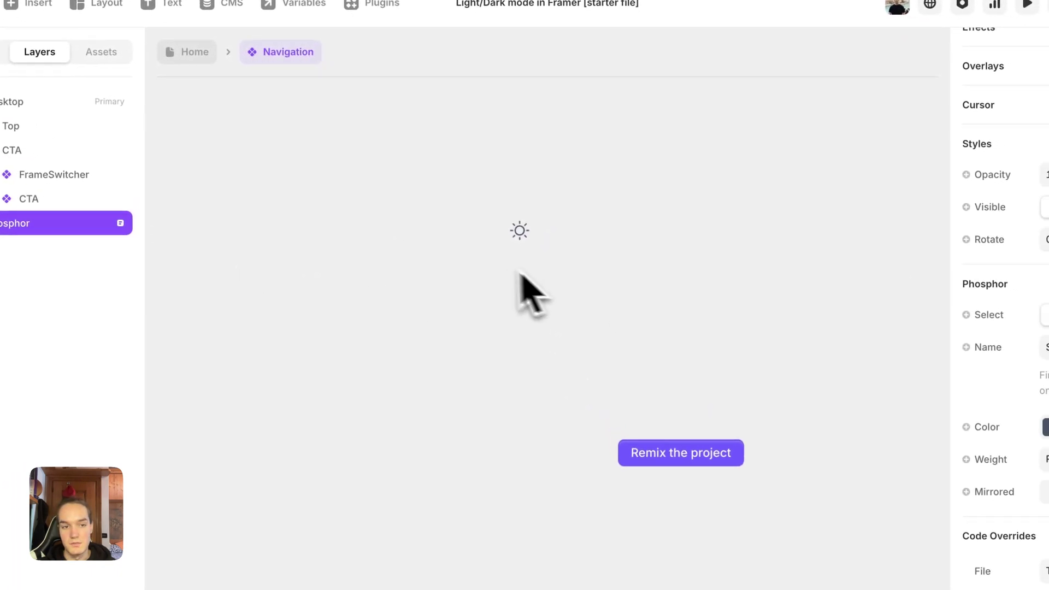
Rename the sun icon layer 'Light mode' and duplicate it as 'Dark mode'
double_click(44, 232)
type("Light mode")
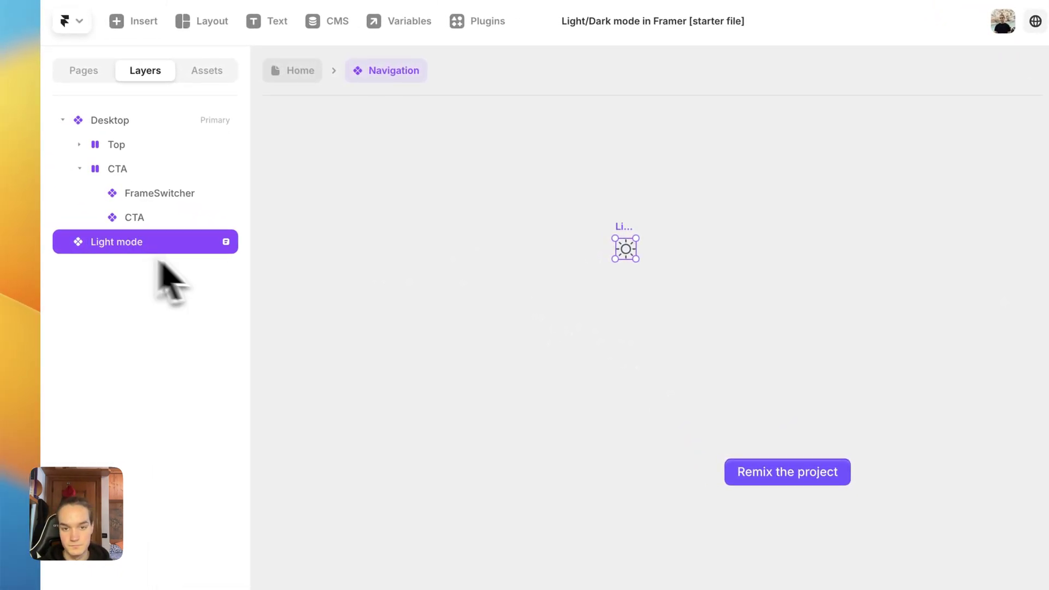
key("ctrl+d")
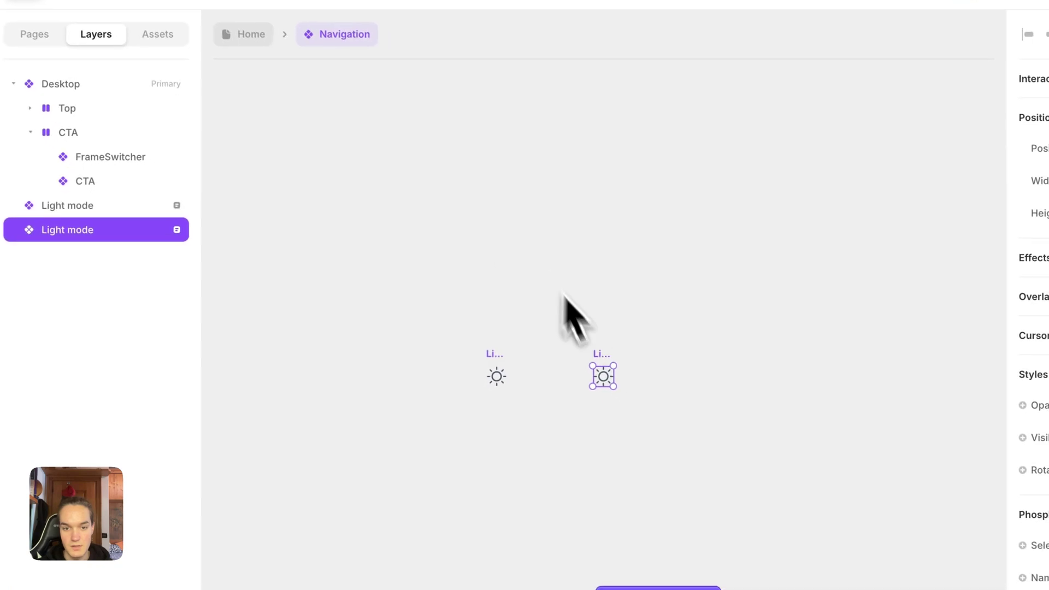
double_click(122, 241)
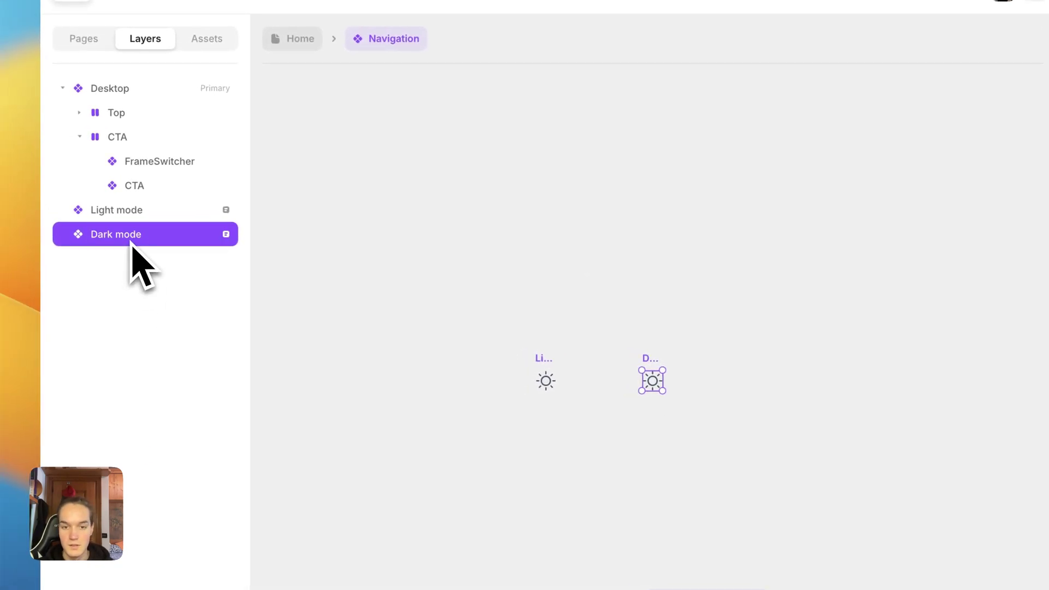
Set the Dark mode layer's Phosphor icon to Moon
left_click(938, 256)
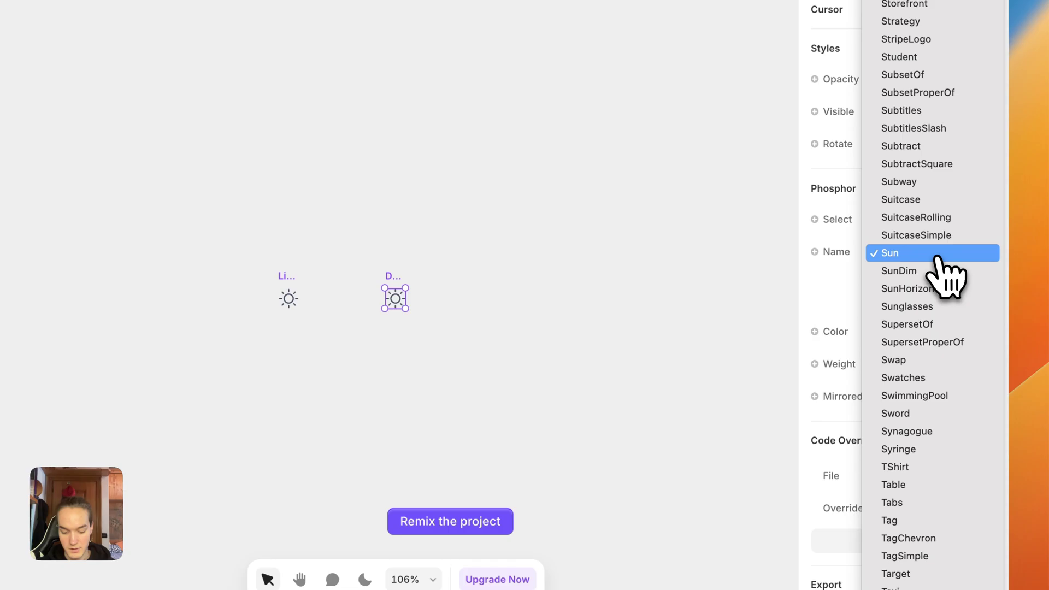
type("moon")
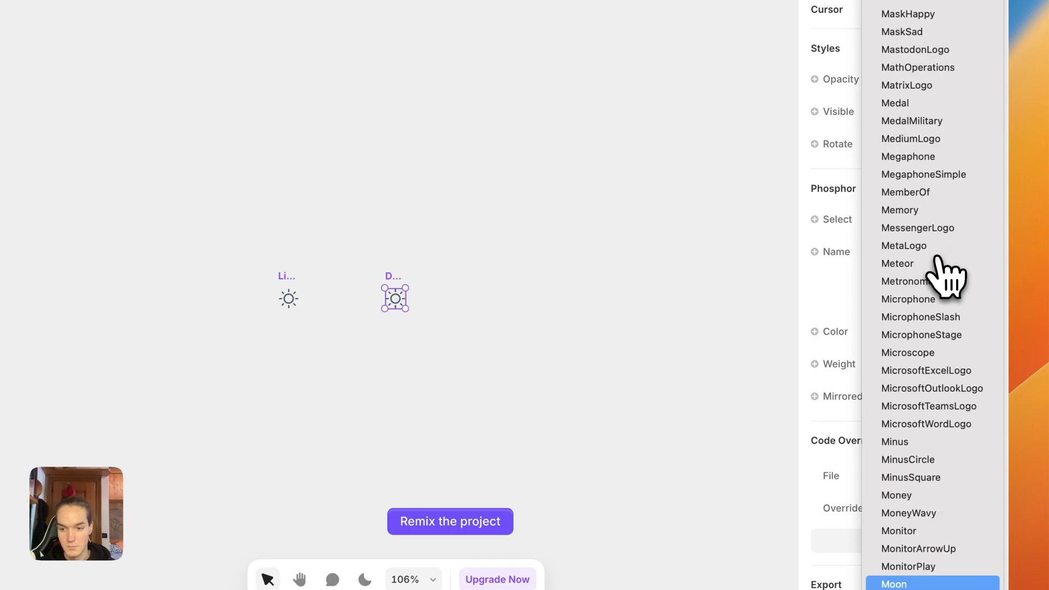
key("Return")
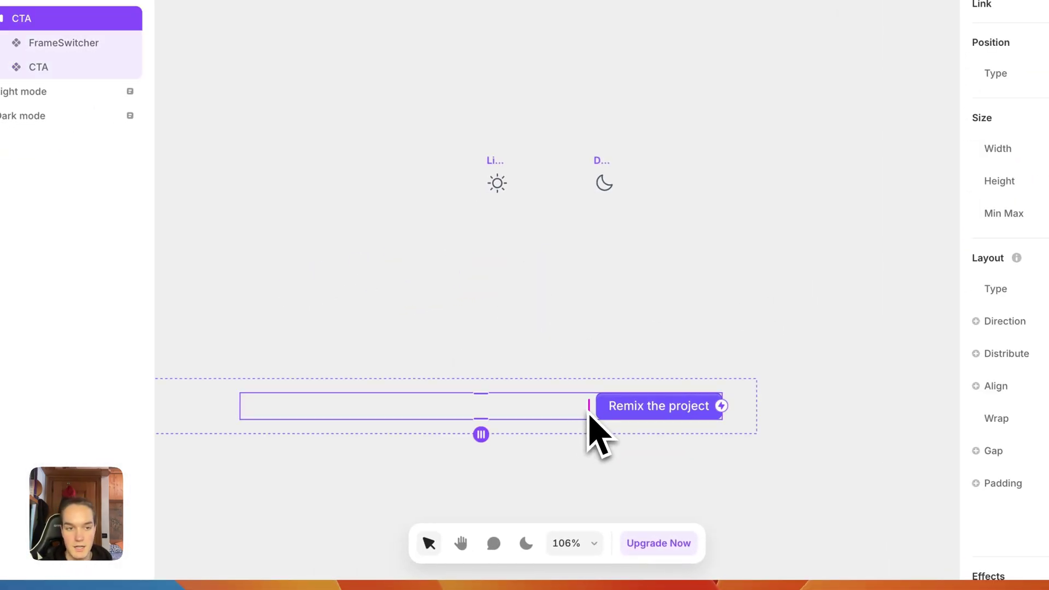
Link FrameSwitcher's Light Version to the sun frame and its Dark Version to the moon frame
left_click(54, 44)
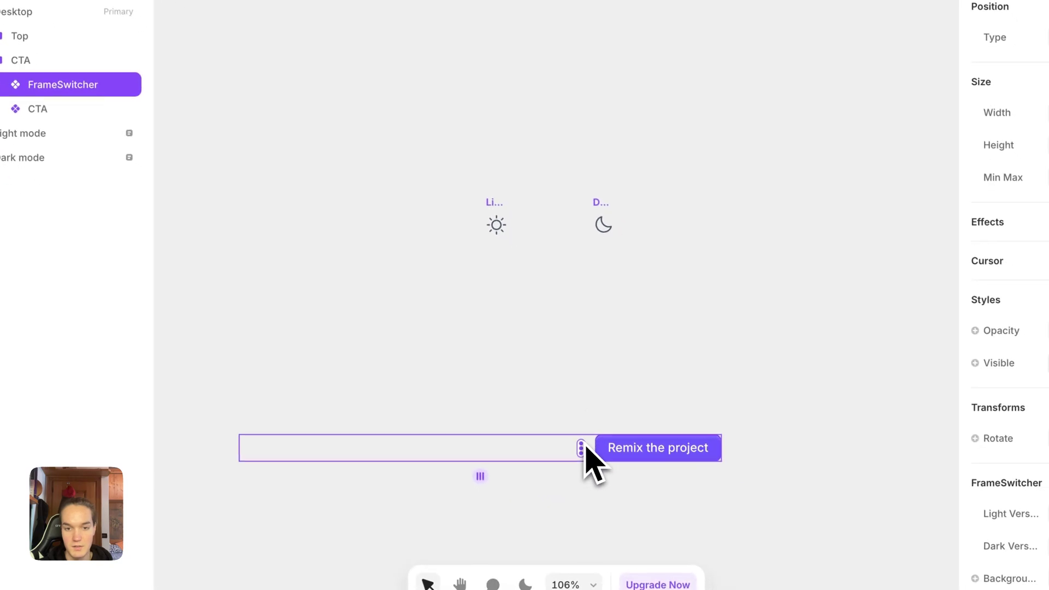
left_click_drag(615, 475, 531, 249)
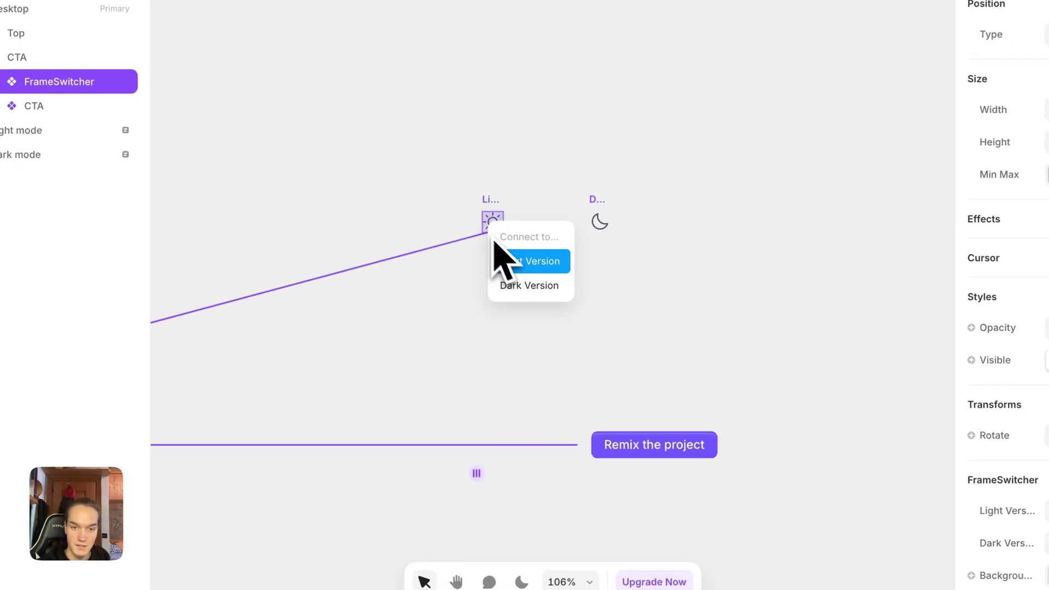
left_click(506, 257)
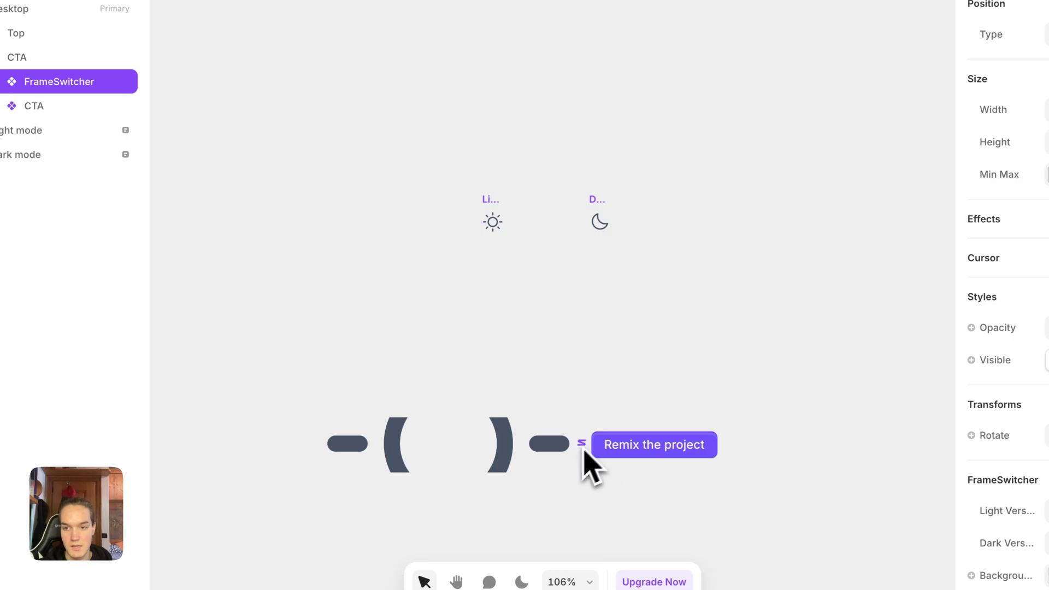
left_click(612, 285)
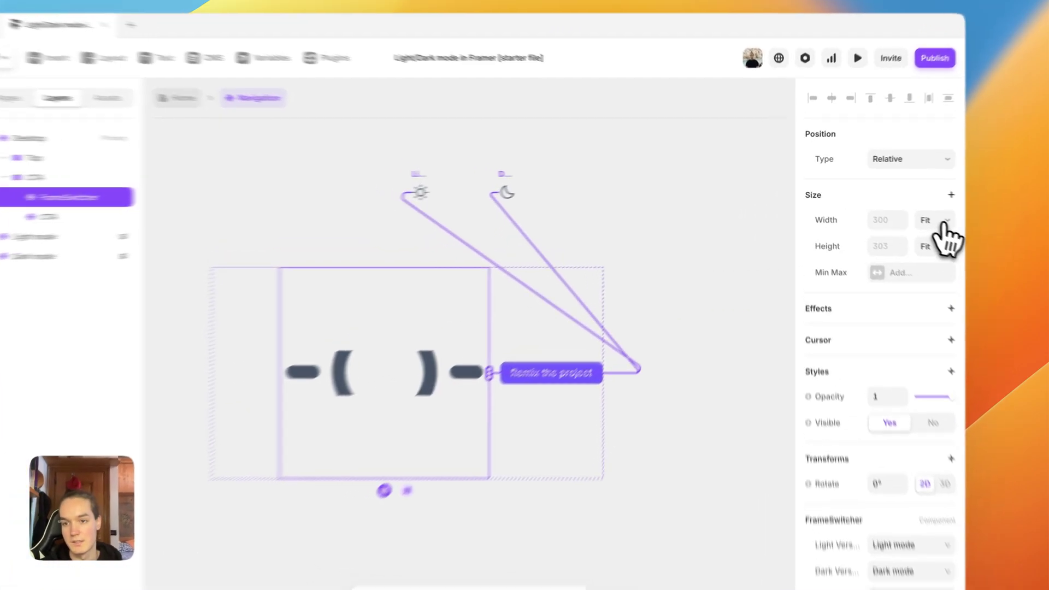
Give the switcher a fixed 24×24 size beside Remix the project, then return to the Home page
left_click(907, 211)
left_click(901, 174)
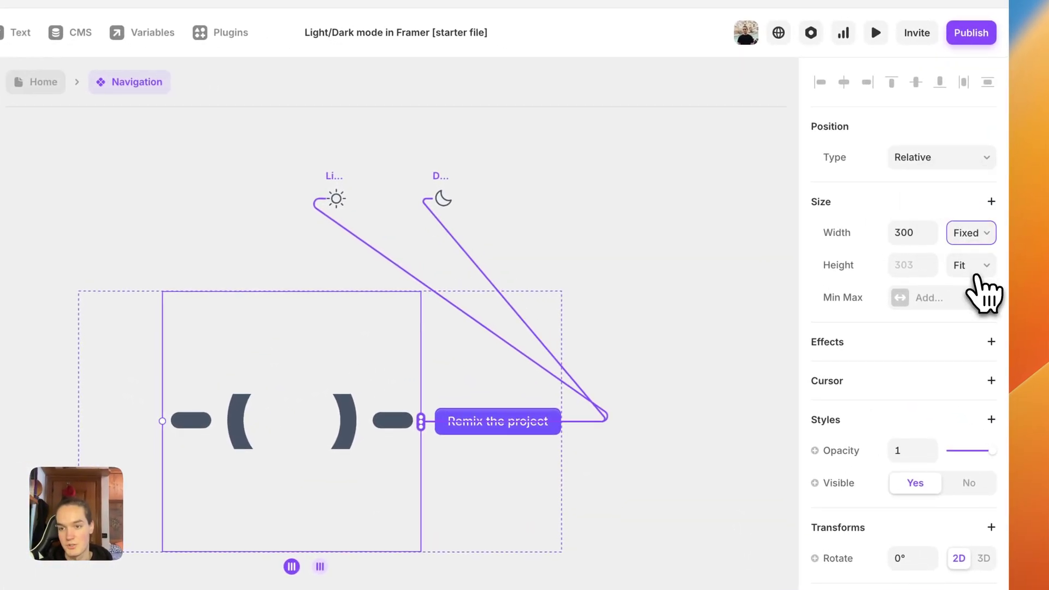
left_click(979, 267)
left_click(962, 213)
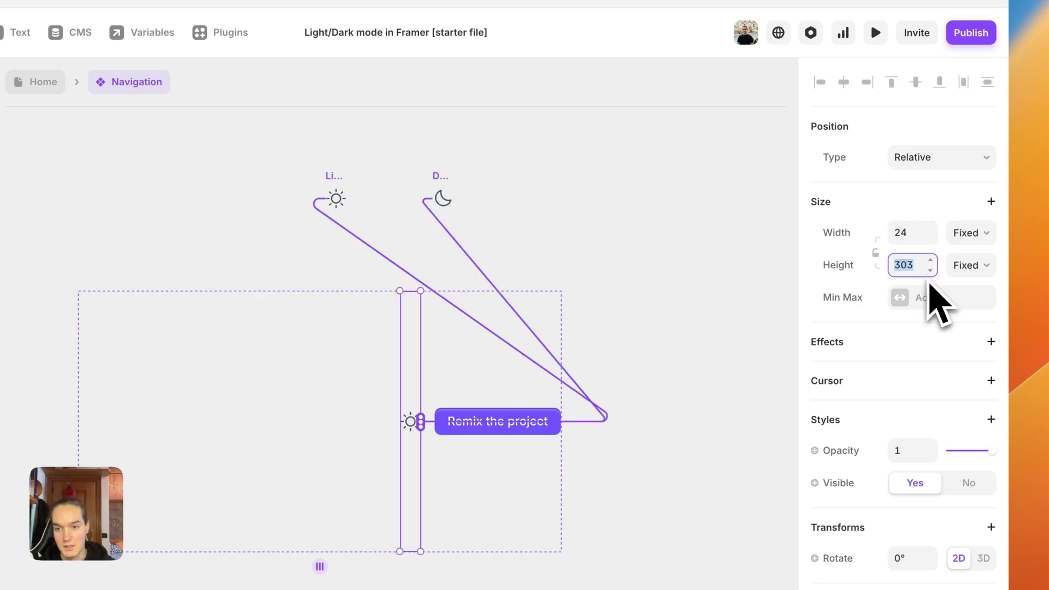
left_click(525, 315)
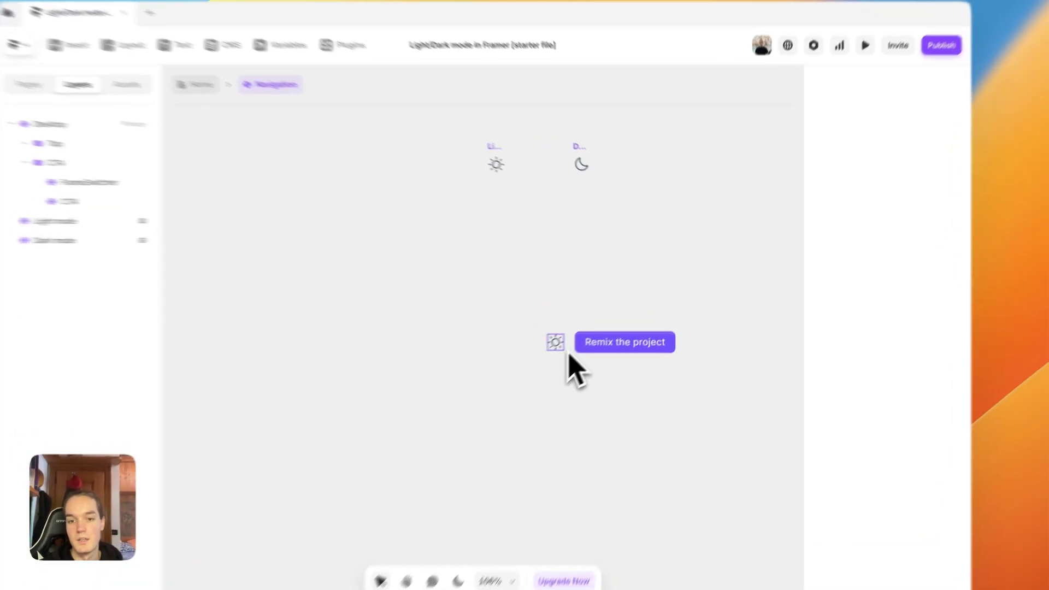
left_click(584, 325)
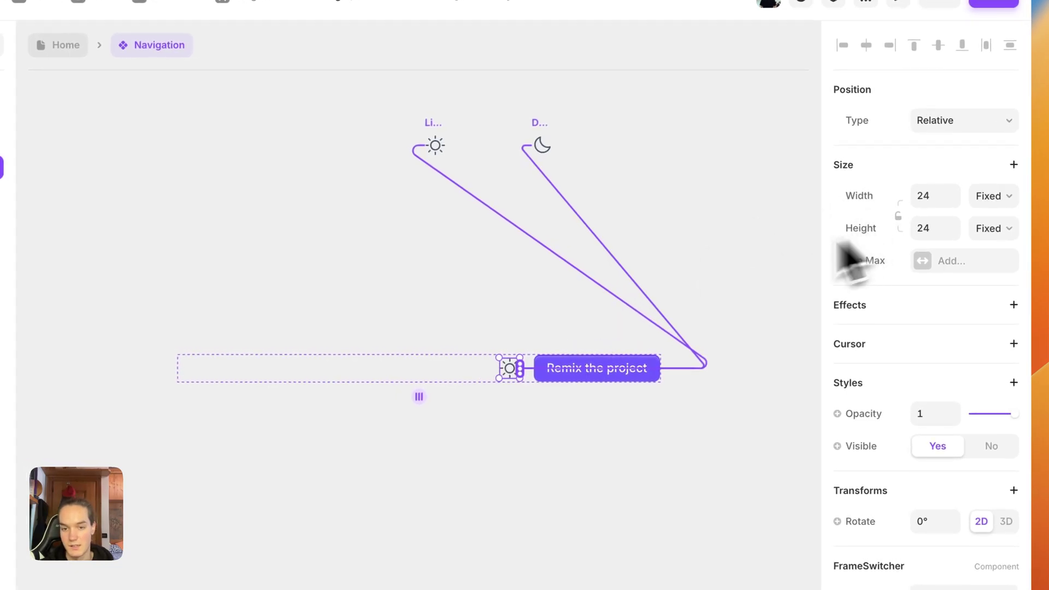
left_click(541, 276)
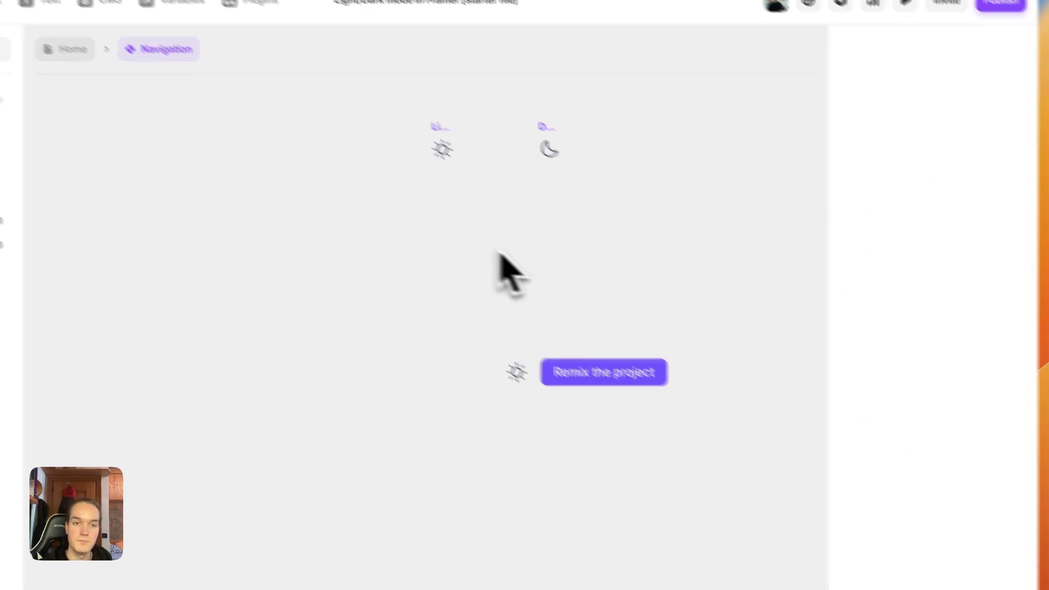
left_click(61, 45)
left_click(477, 250)
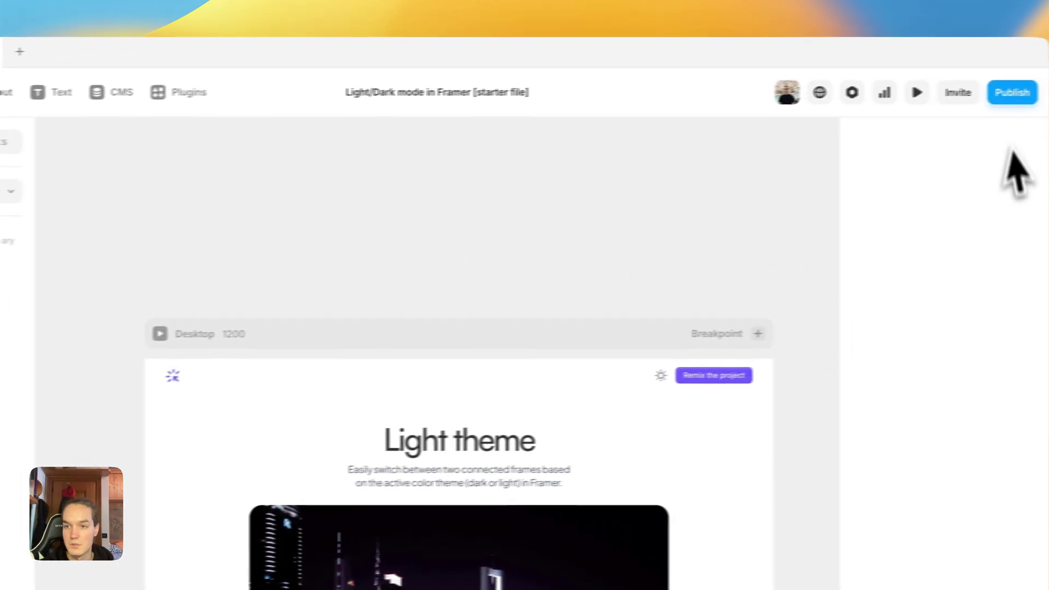
Republish the site with the switcher update and open the live framer.app page
left_click(1012, 93)
left_click(648, 262)
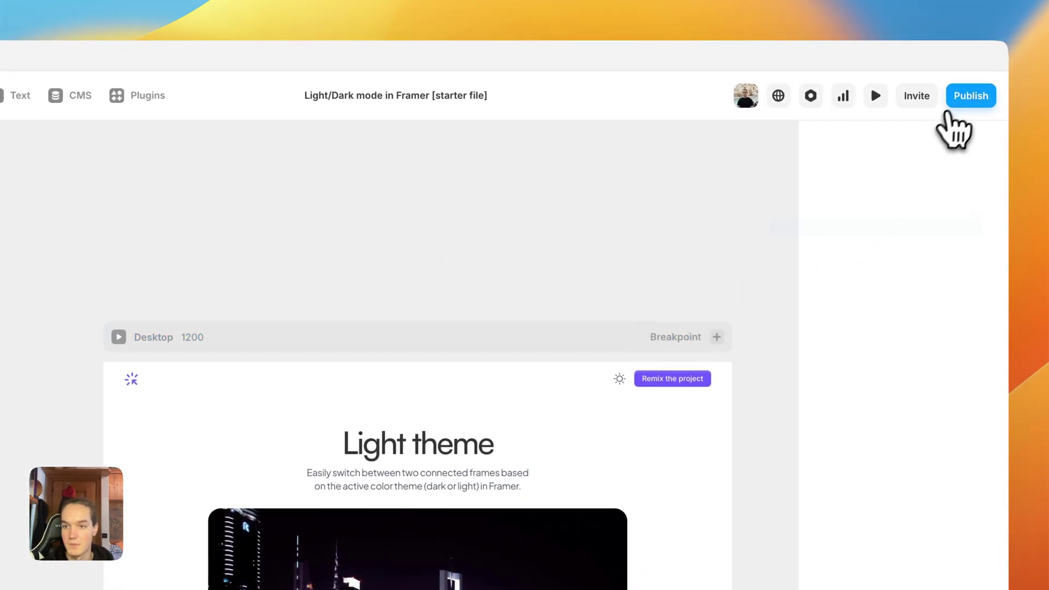
left_click(965, 98)
left_click(864, 248)
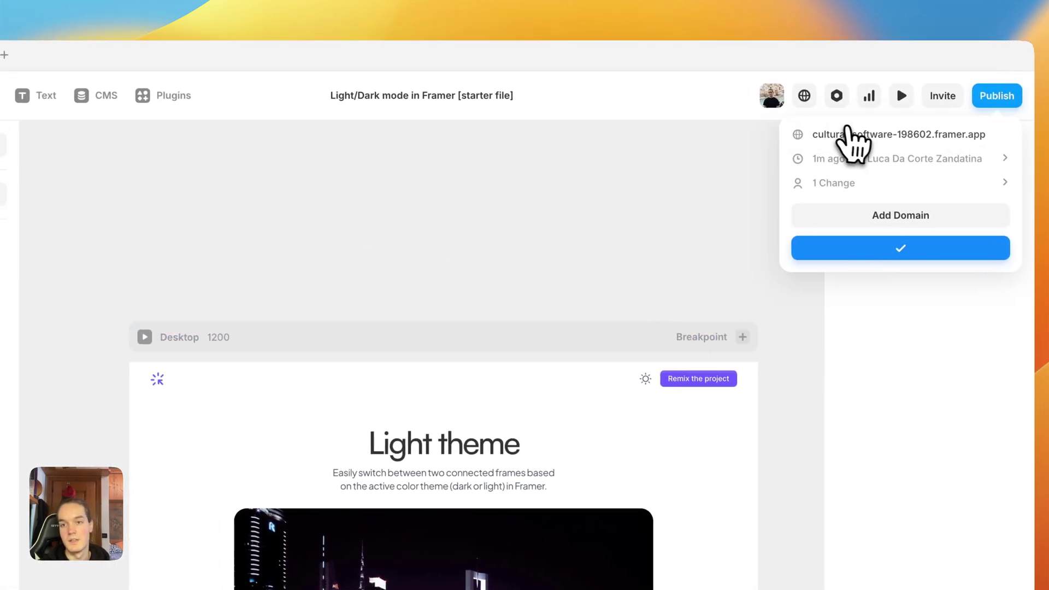
left_click(847, 137)
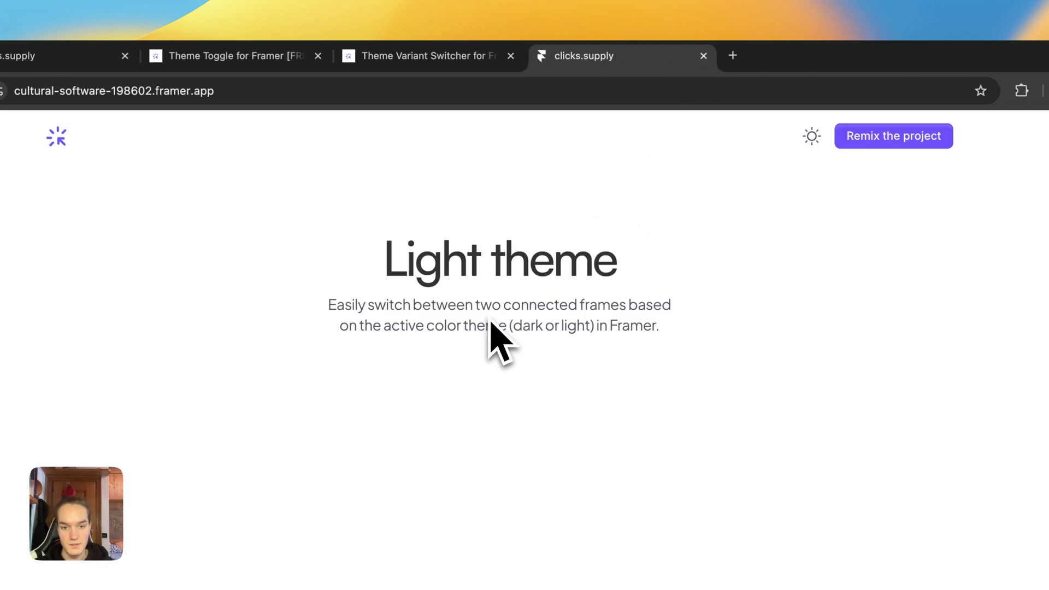
left_click(811, 136)
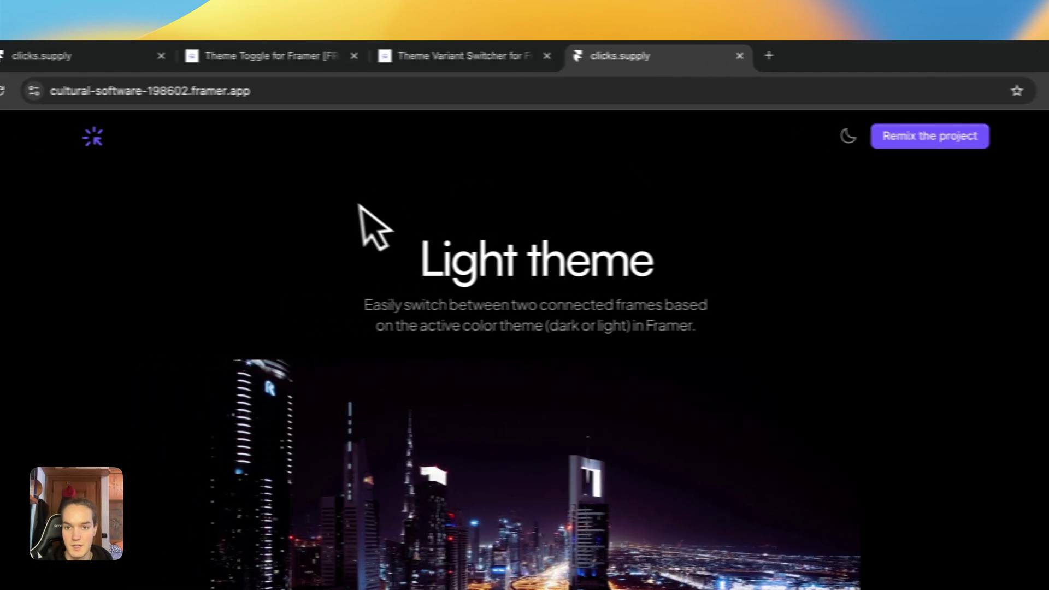
left_click(771, 143)
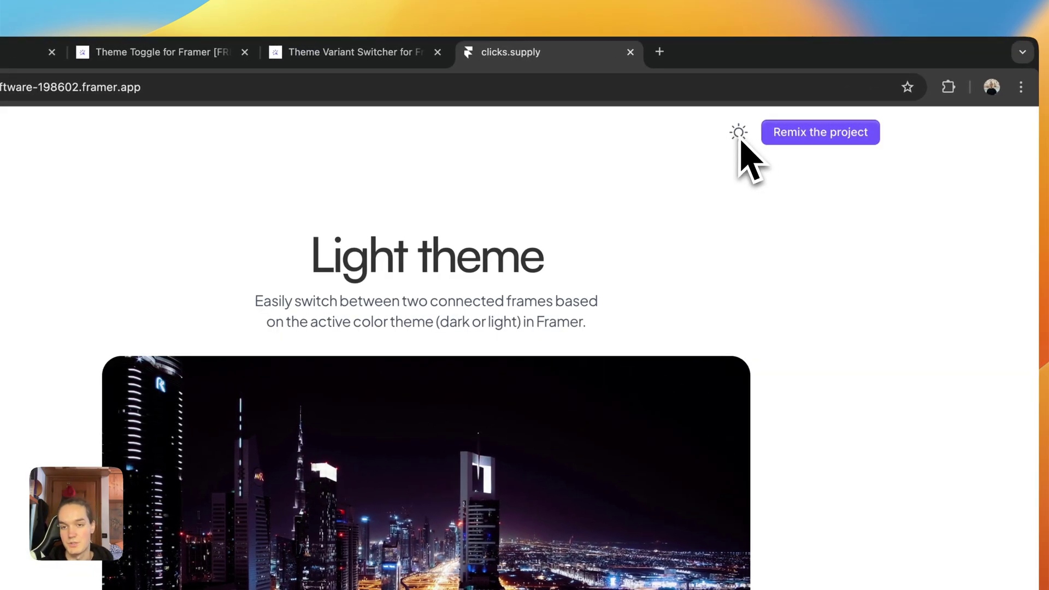
left_click(740, 136)
left_click(739, 134)
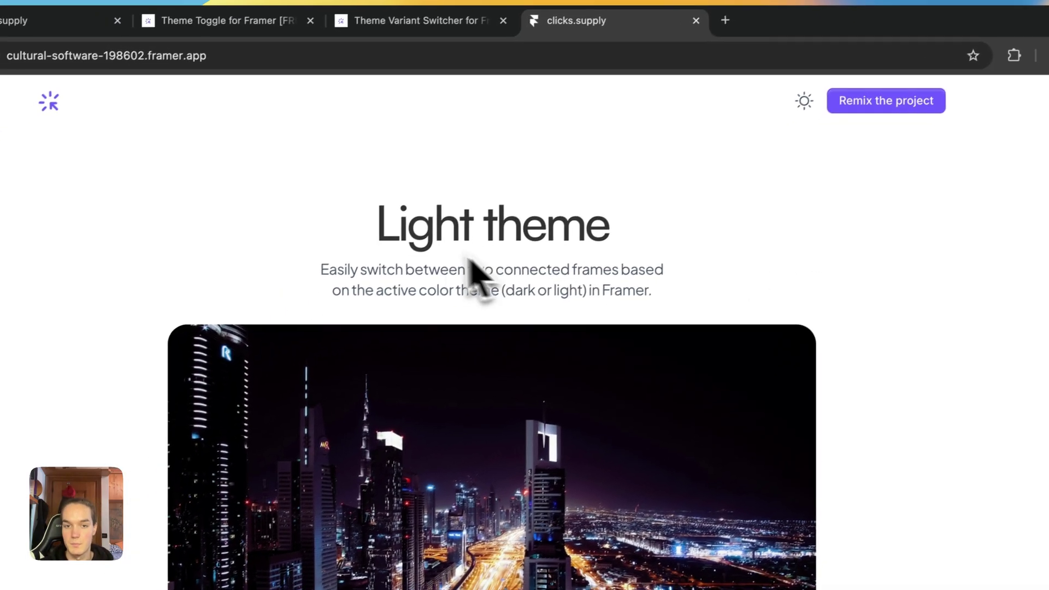
left_click_drag(300, 258, 750, 285)
left_click(750, 284)
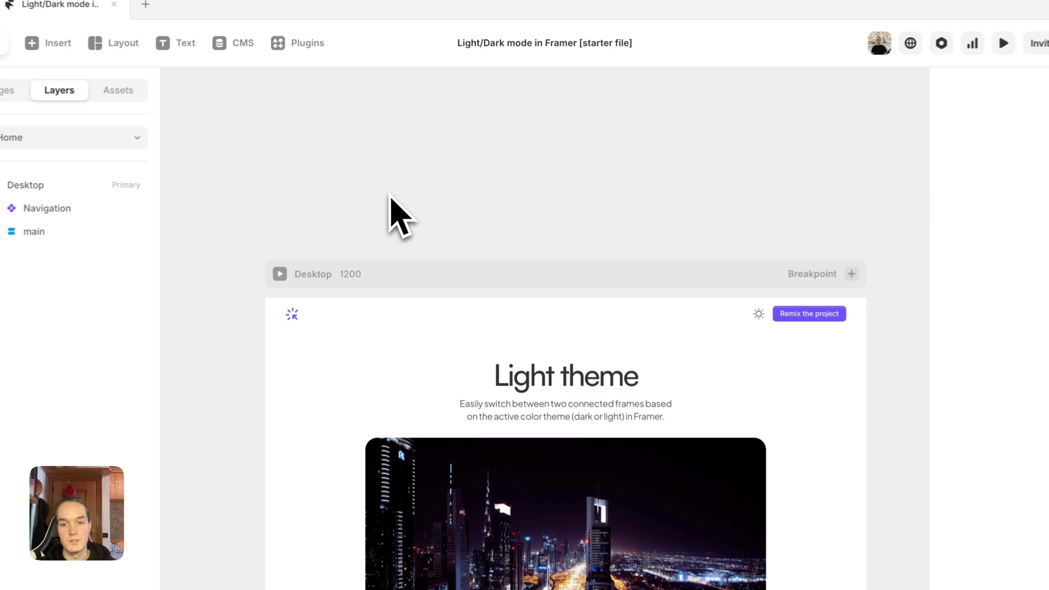
Paste a copy of the Dark city image onto empty canvas beside the Desktop frame
left_click_drag(446, 219, 476, 169)
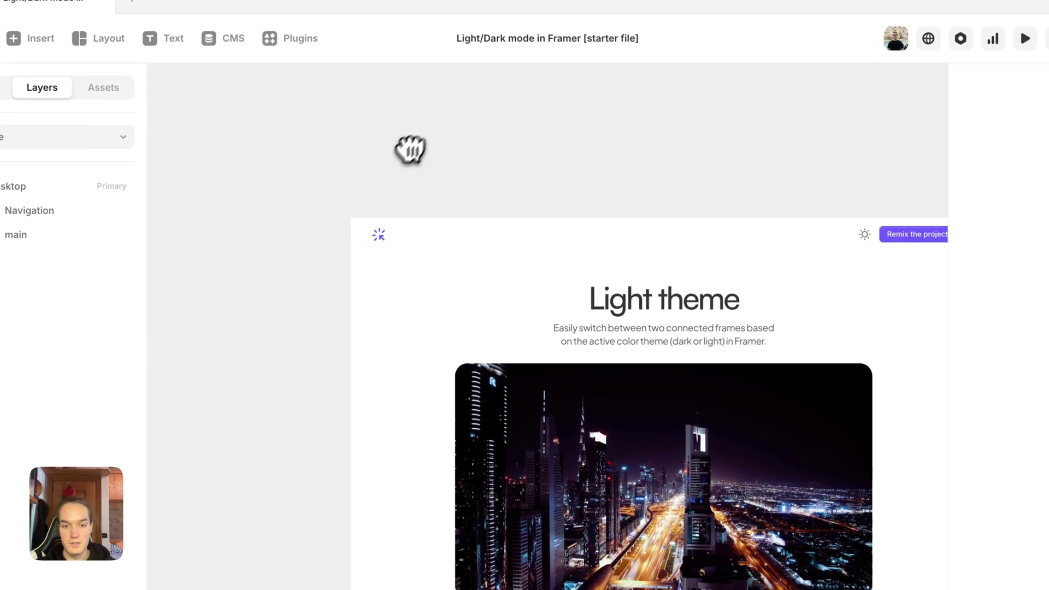
left_click_drag(410, 151, 509, 49)
left_click(664, 372)
left_click(296, 329)
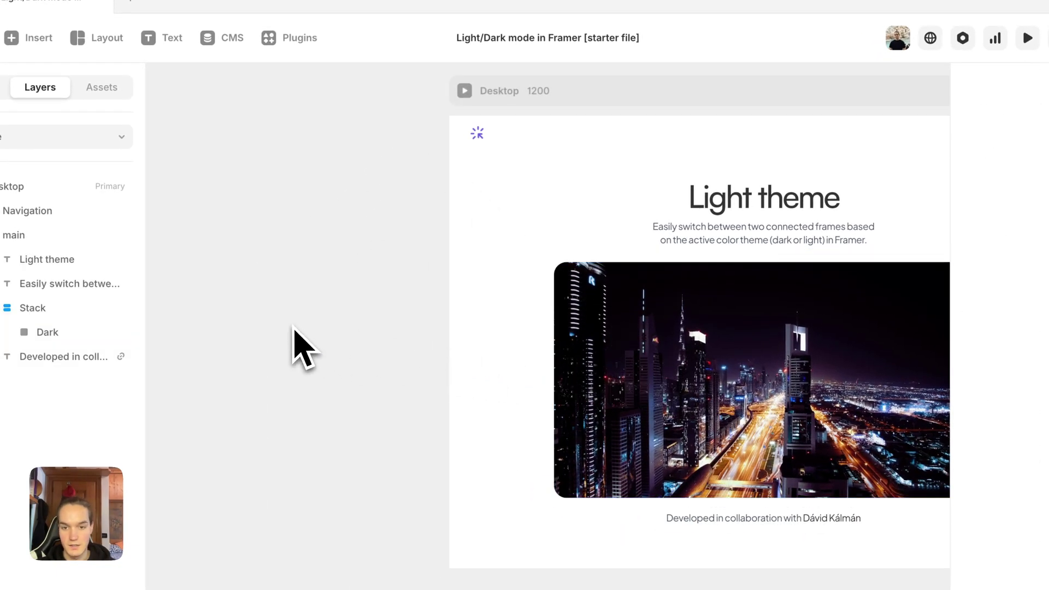
left_click_drag(294, 329, 700, 344)
key("super+v")
left_click_drag(629, 383, 610, 345)
left_click(596, 229)
left_click_drag(596, 230, 481, 201)
left_click_drag(419, 323, 432, 261)
left_click(332, 141)
Paste a second Dark image copy and place it below the first
left_click_drag(331, 145, 437, 173)
scroll(433, 224, "down", 3)
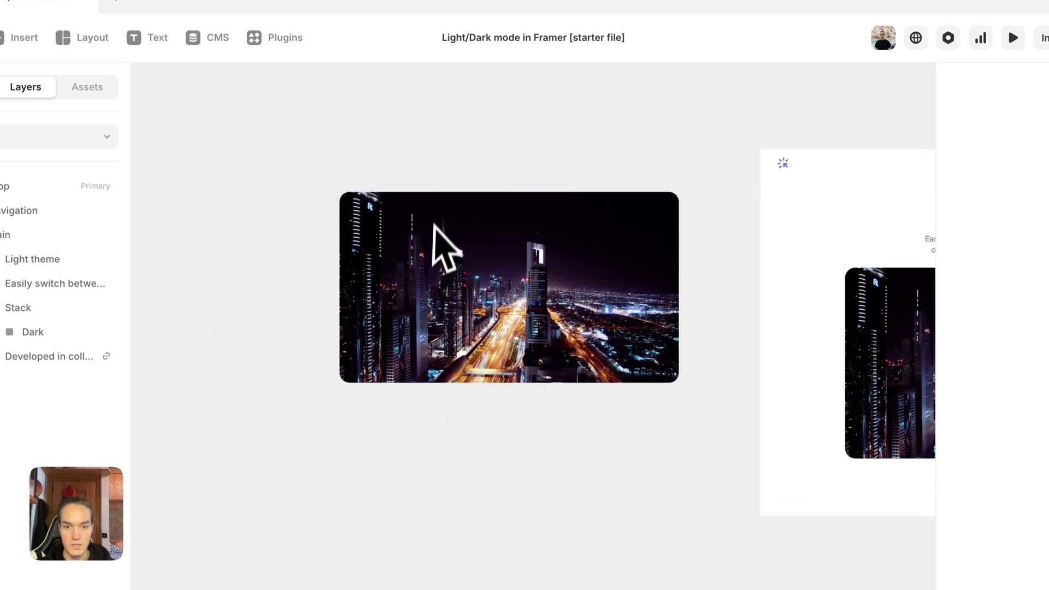
scroll(433, 225, "down", 1)
left_click(431, 287)
key("super+v")
left_click(348, 180)
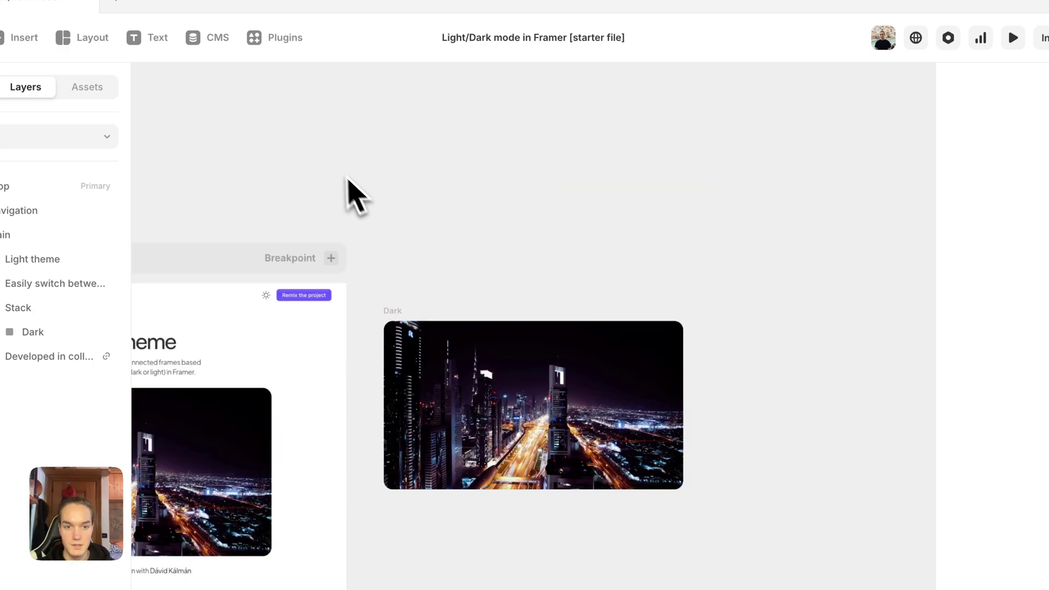
left_click_drag(424, 205, 721, 177)
scroll(753, 246, "down", 4)
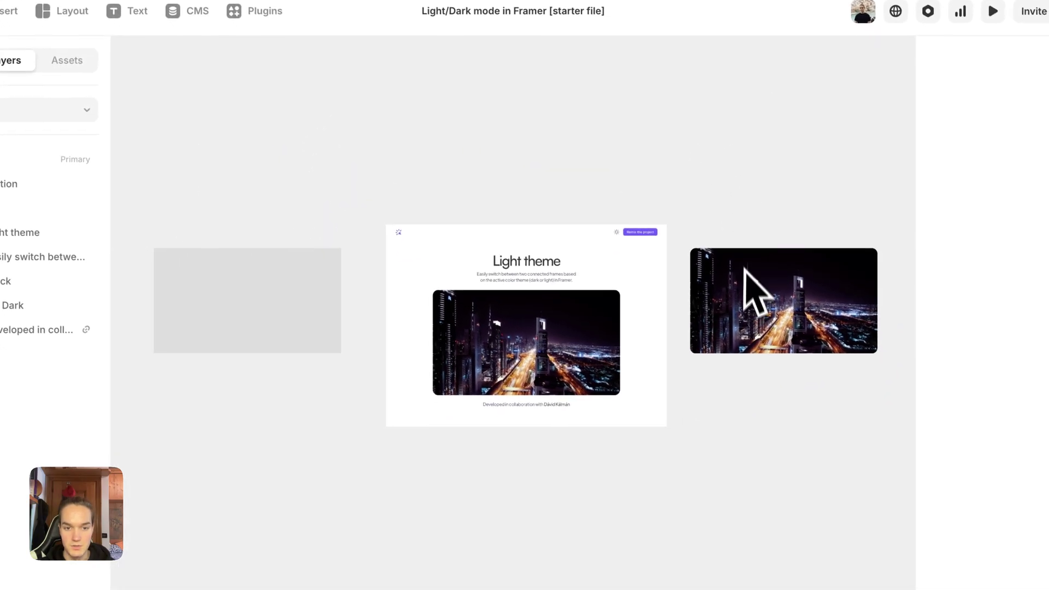
left_click_drag(746, 268, 210, 387)
key("Escape")
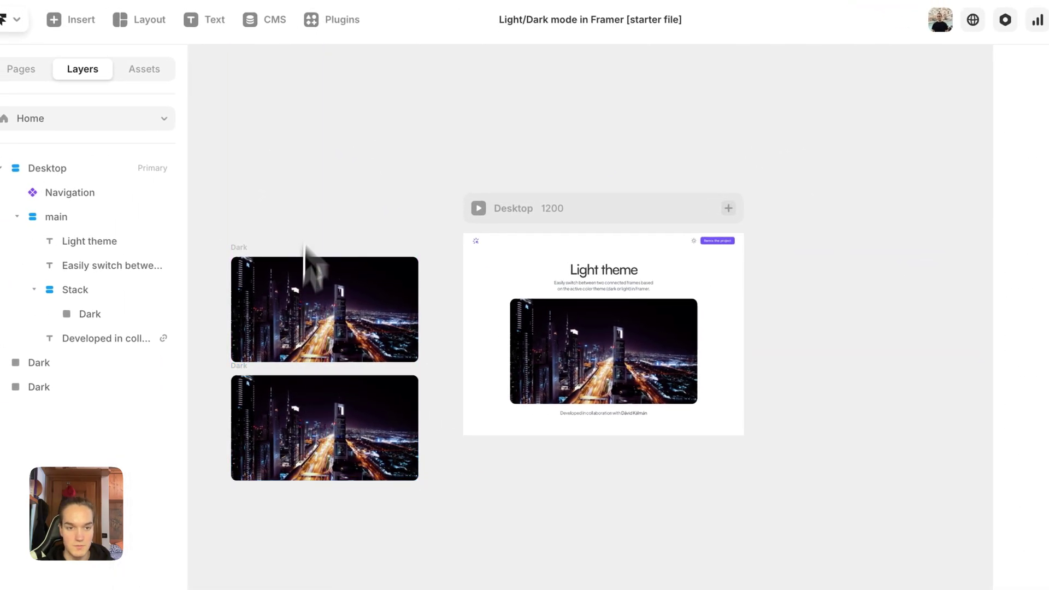
scroll(402, 246, "left", 5)
From the bottom copy's Fill settings, launch the Unsplash plugin to search city photos
left_click(534, 398)
left_click(956, 409)
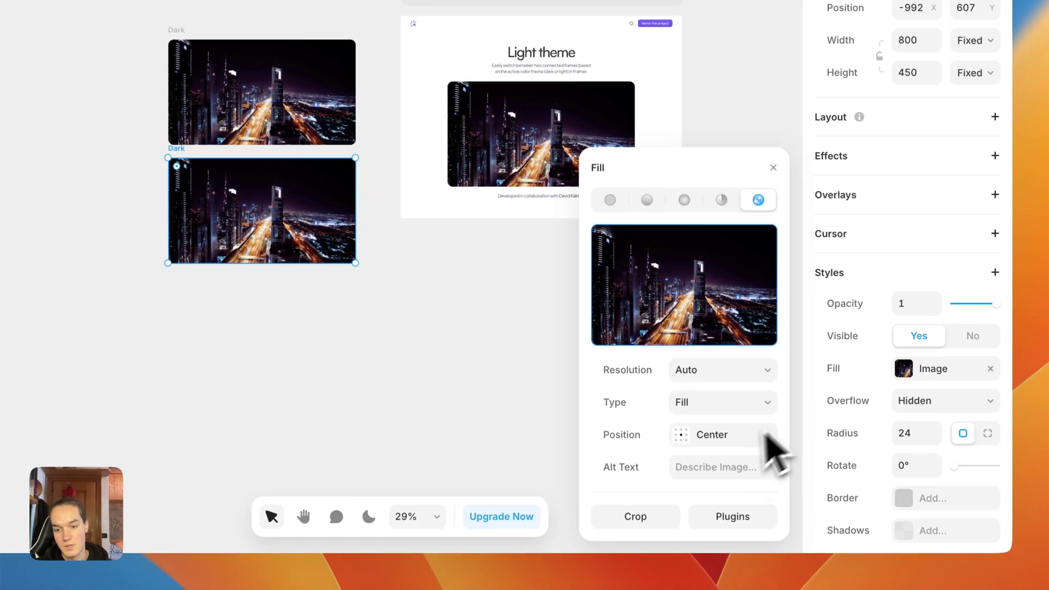
left_click(733, 516)
left_click(658, 250)
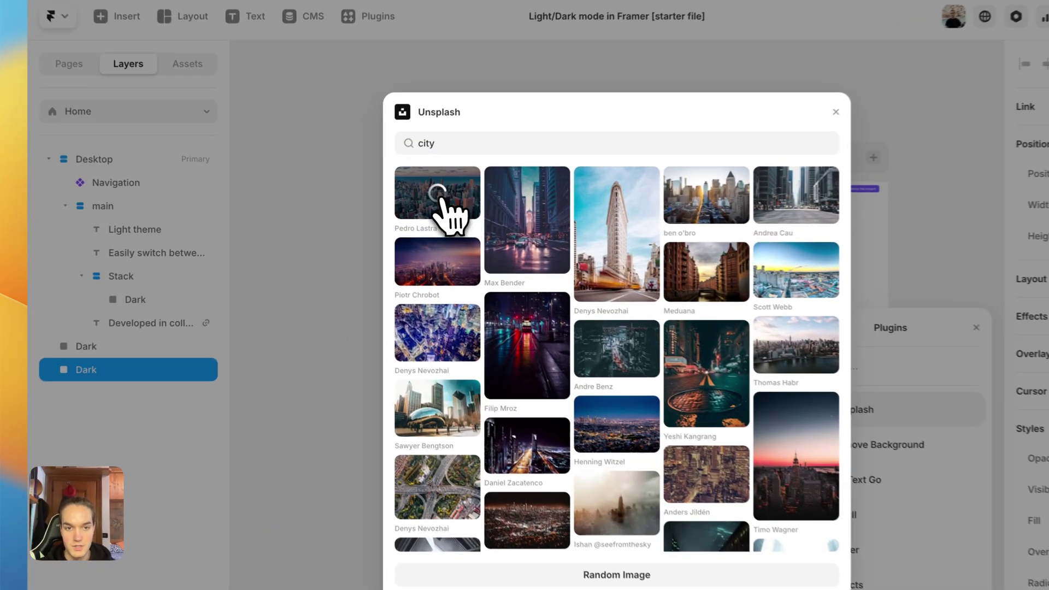
Fill the bottom image copy with a daytime city skyline from Unsplash
left_click(404, 208)
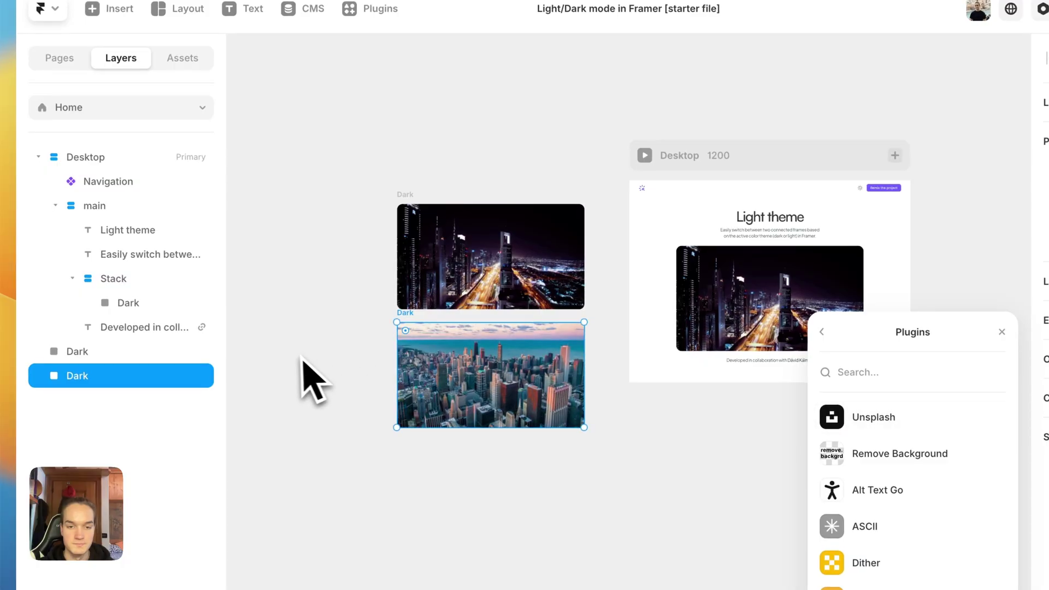
left_click(320, 356)
scroll(422, 335, "up", 5)
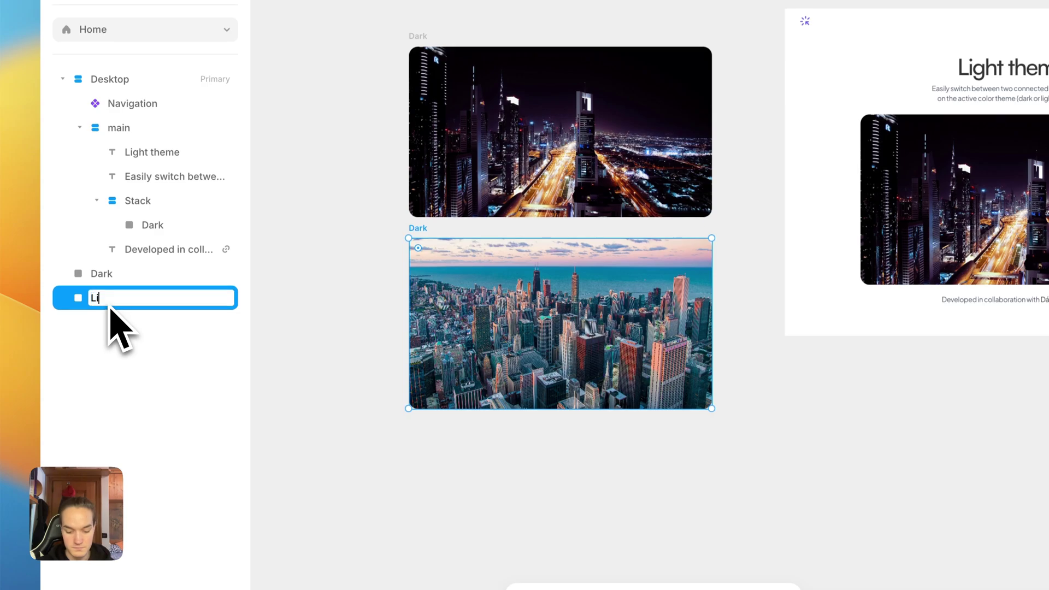
Select the night city image nested in the Desktop frame's Stack
left_click(765, 394)
left_click(686, 339)
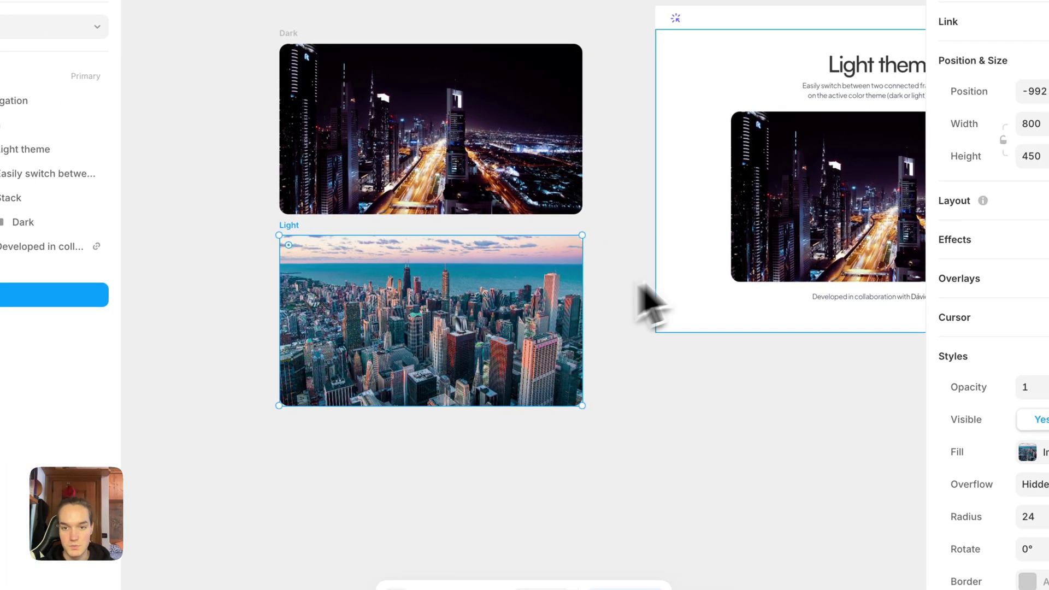
left_click(751, 328)
scroll(727, 372, "right", 5)
left_click(651, 232)
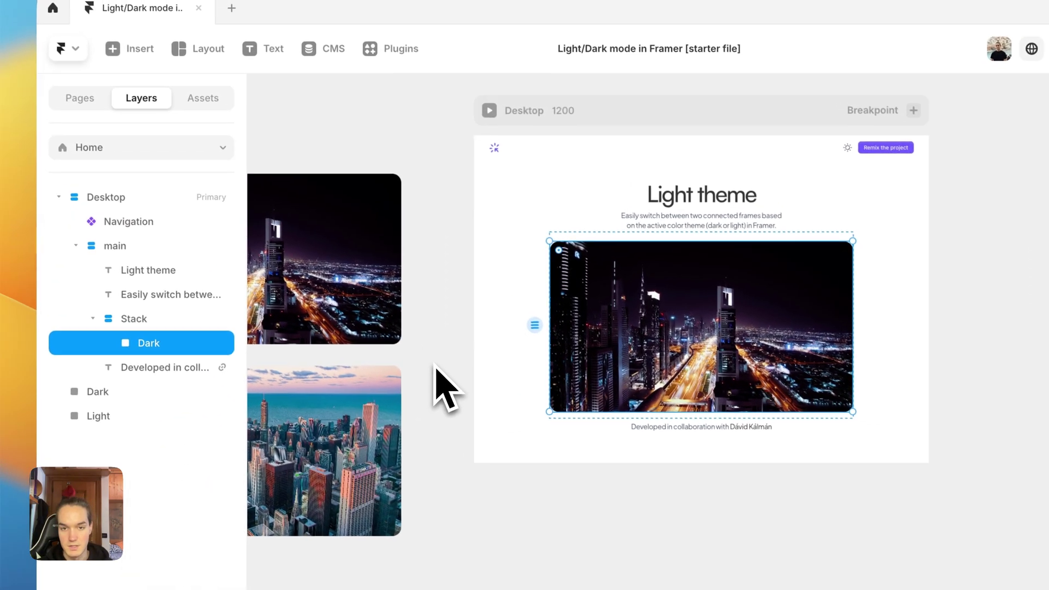
Replace the night city image with a FrameSwitcher between the intro text and credit line
key("Delete")
left_click(206, 130)
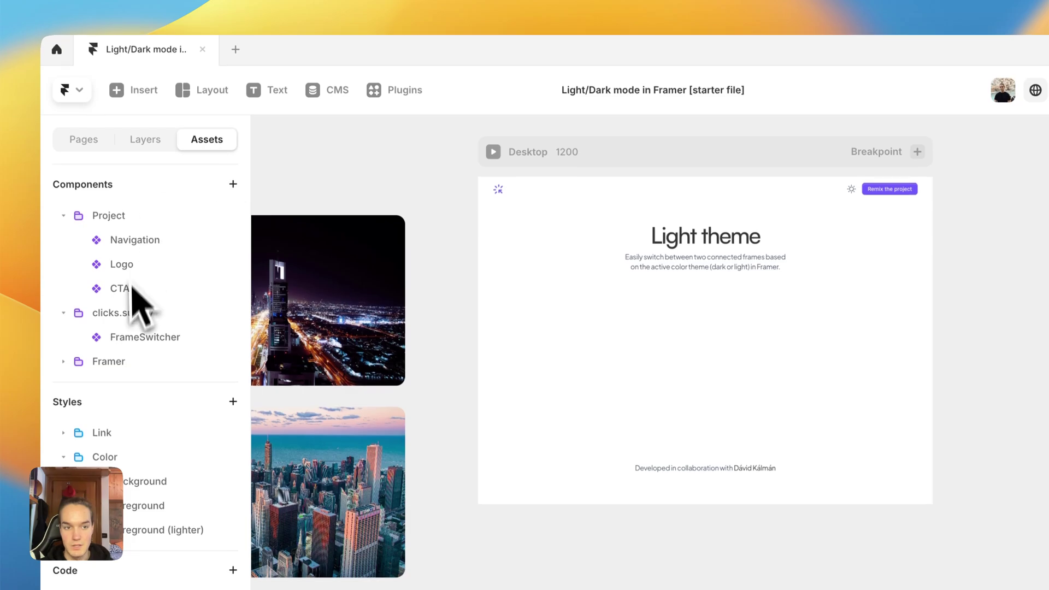
left_click_drag(145, 337, 711, 371)
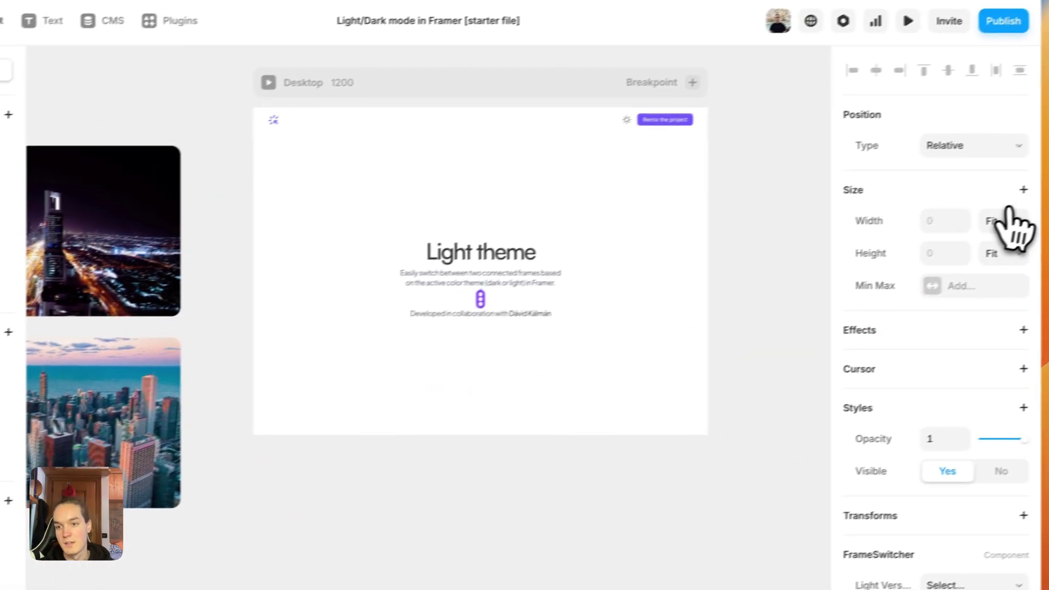
Adjust the FrameSwitcher's width sizing toward a fixed 800 × 450 size
left_click(1006, 219)
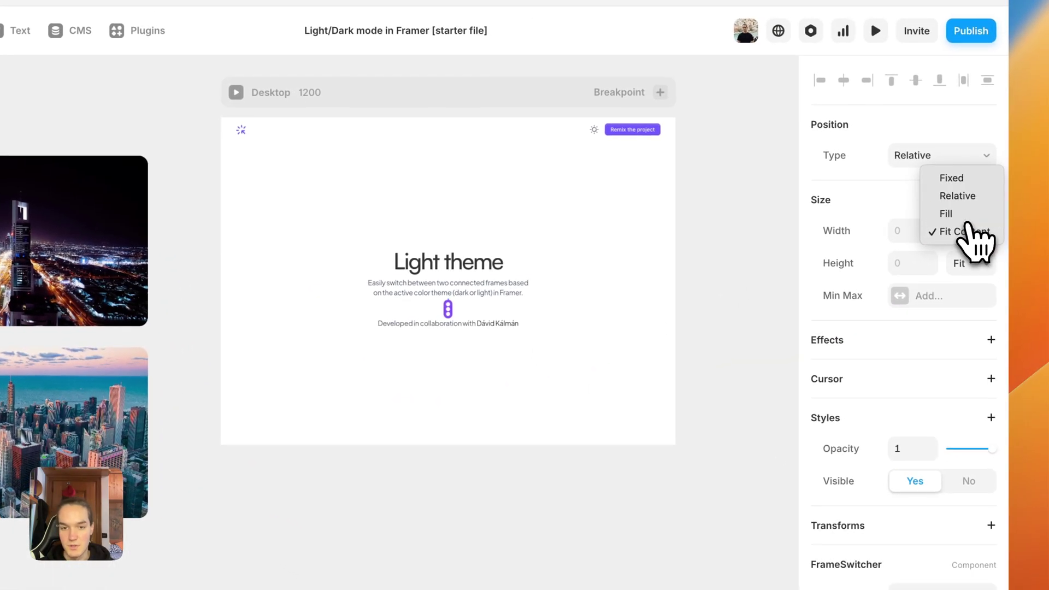
left_click(977, 206)
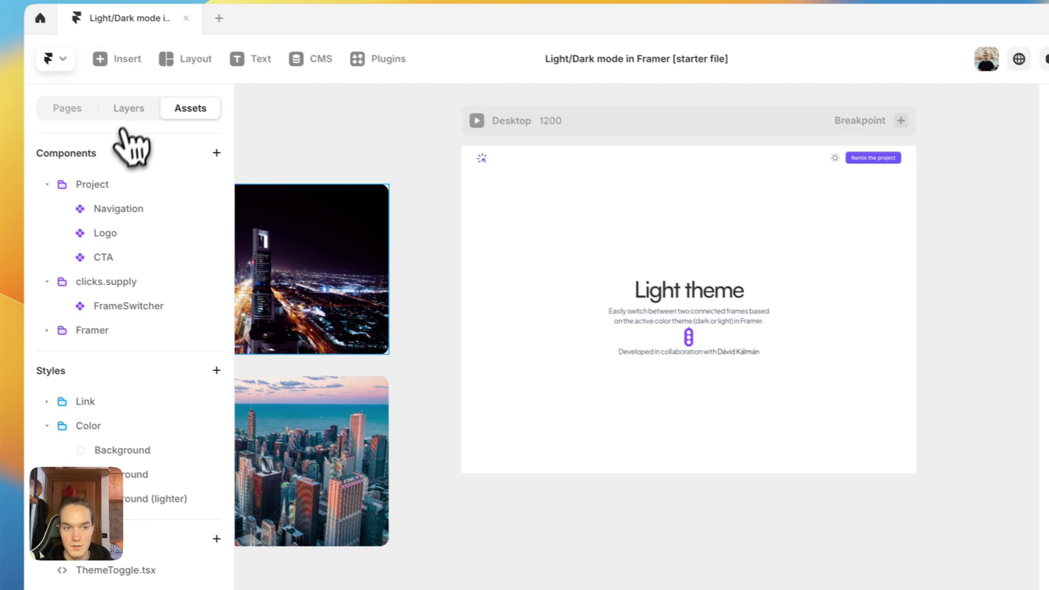
left_click(129, 109)
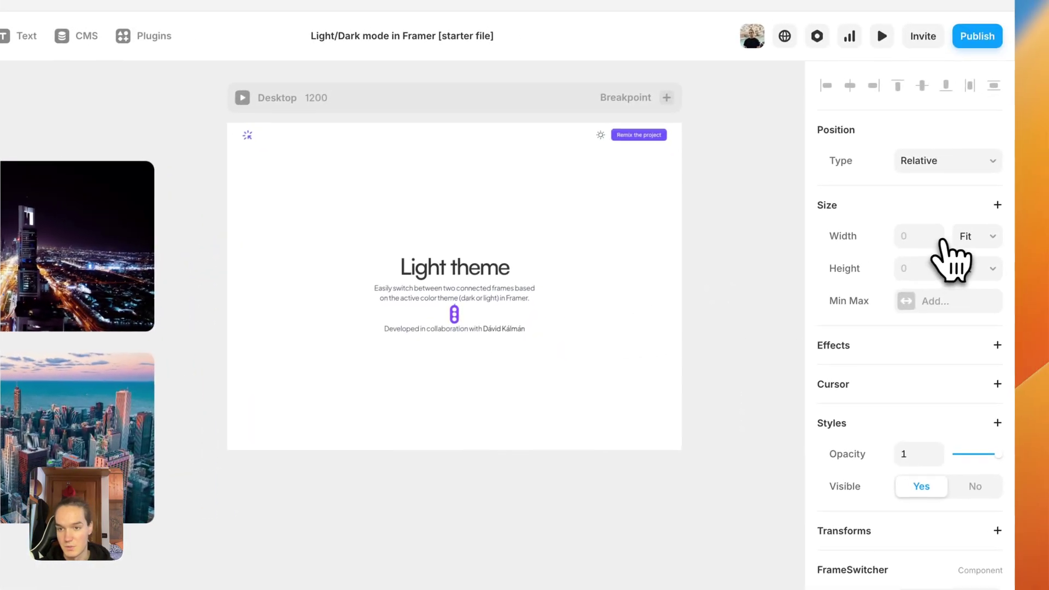
left_click(962, 238)
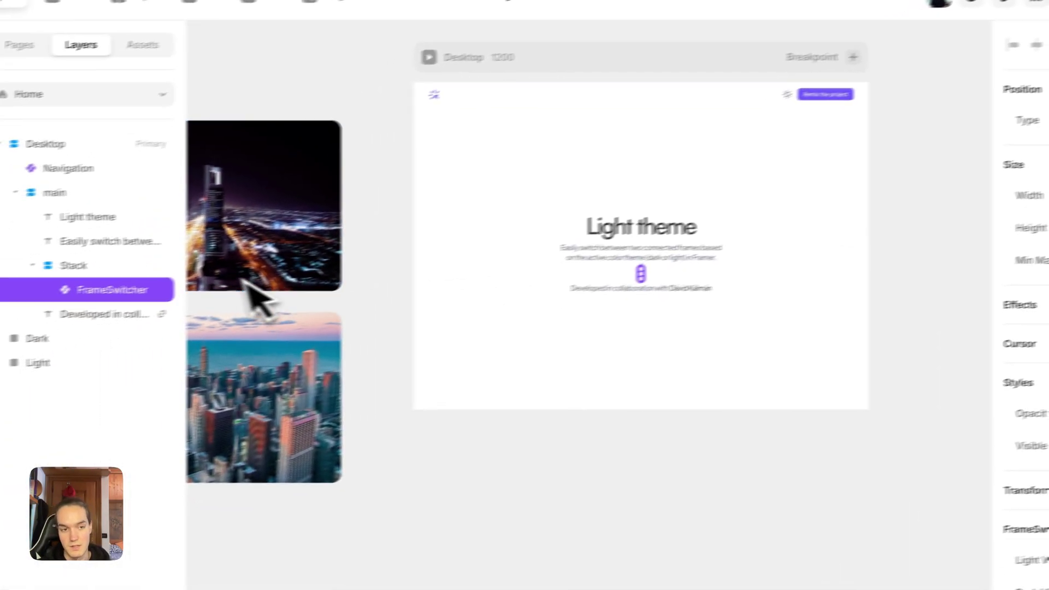
left_click(119, 264)
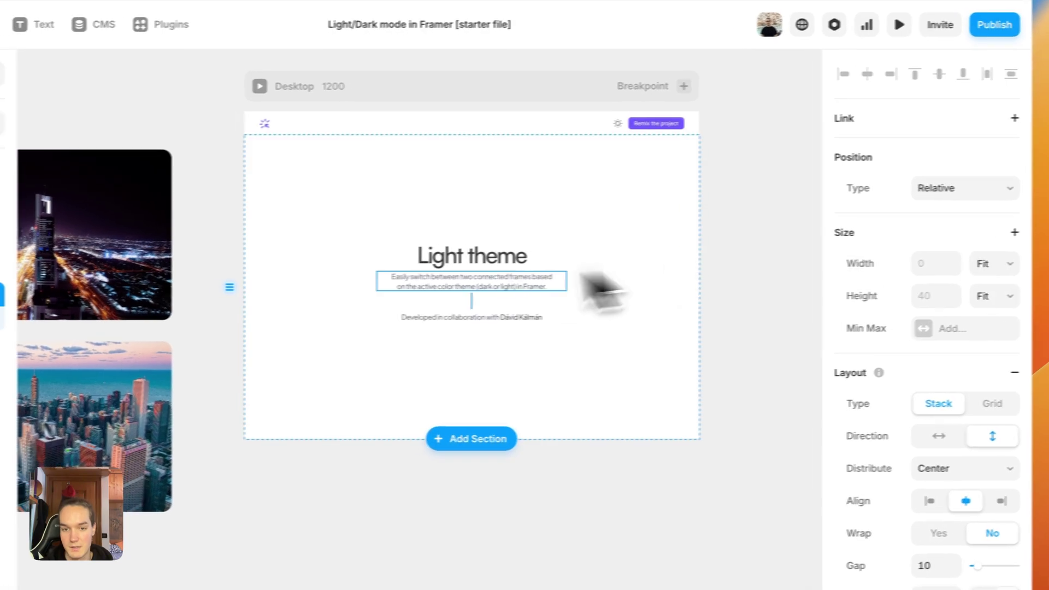
left_click(978, 264)
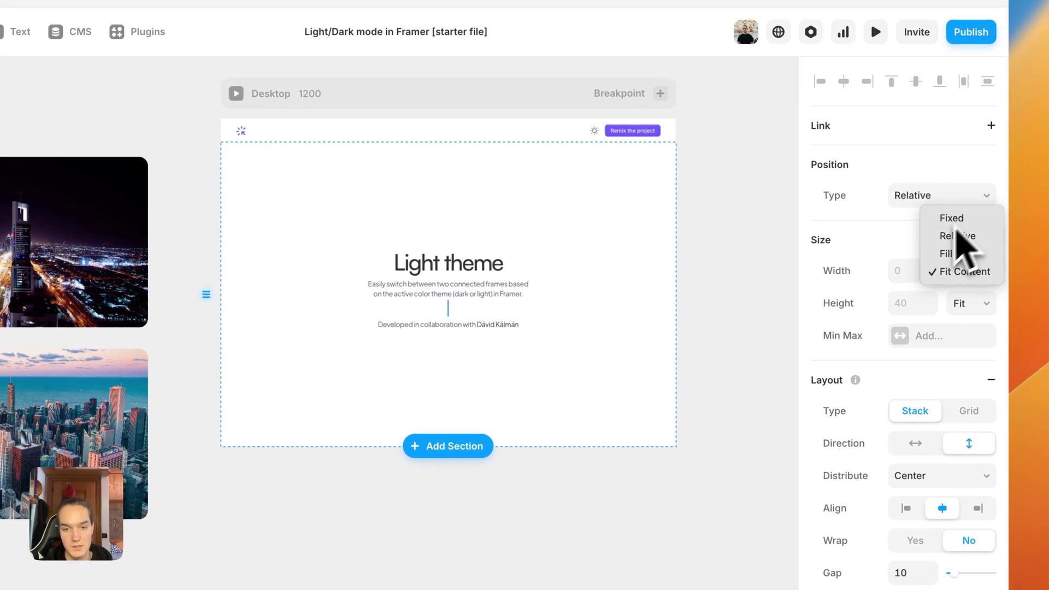
left_click(760, 250)
left_click(158, 299)
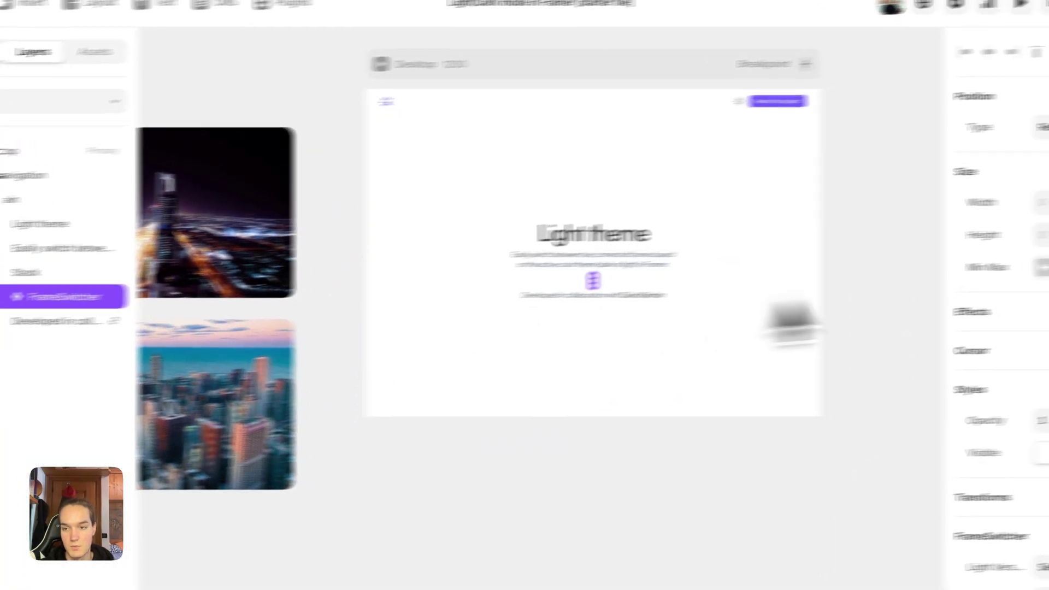
left_click(980, 223)
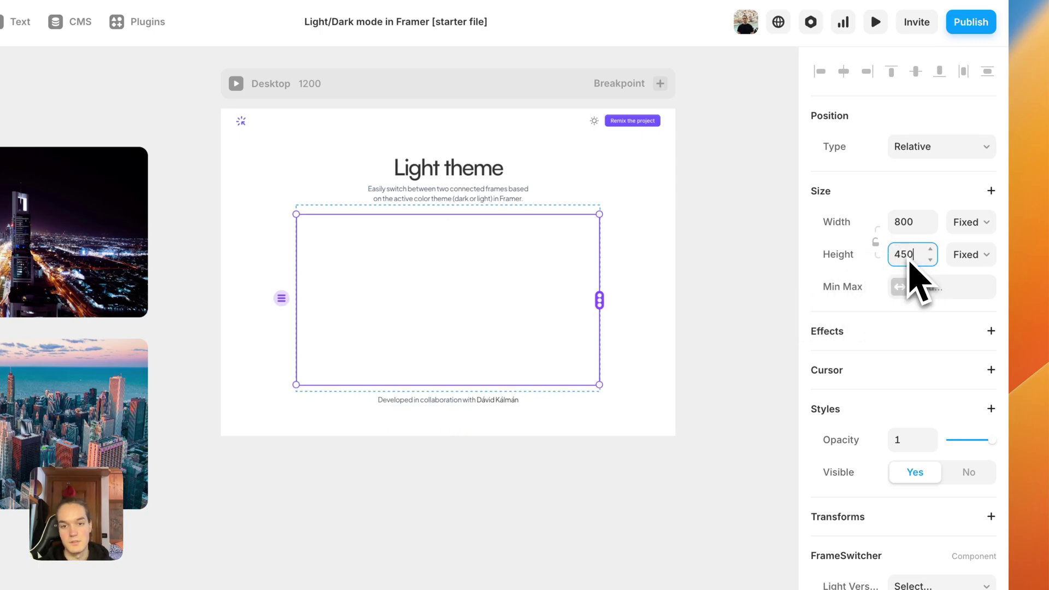
Link the FrameSwitcher to the night city frame as its Dark Version and choose a Light Version frame
scroll(844, 410, "down", 2)
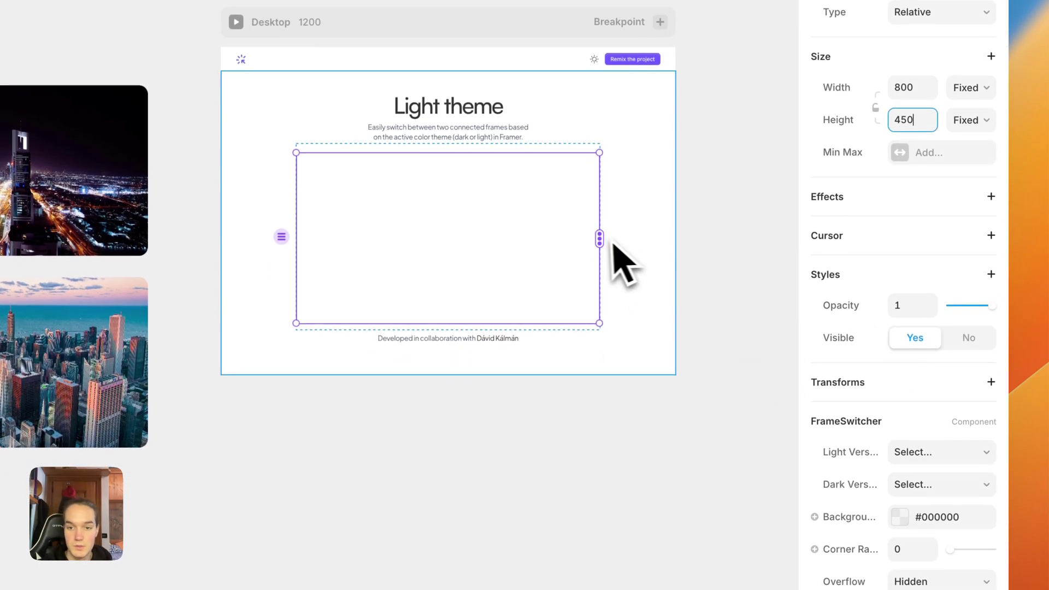
left_click_drag(599, 300, 278, 310)
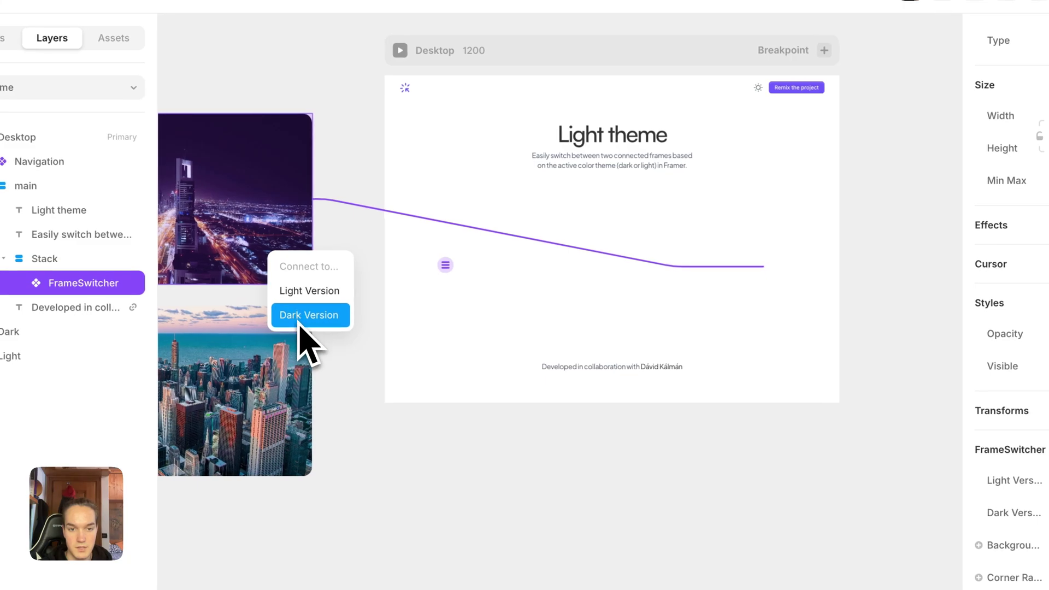
left_click(301, 315)
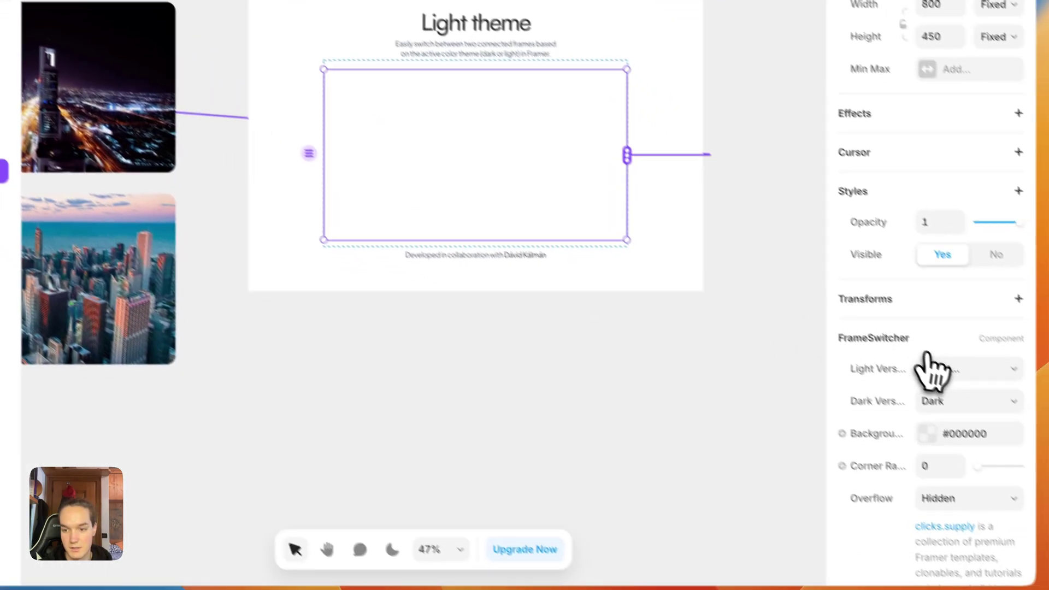
left_click(931, 370)
left_click(938, 395)
left_click(941, 401)
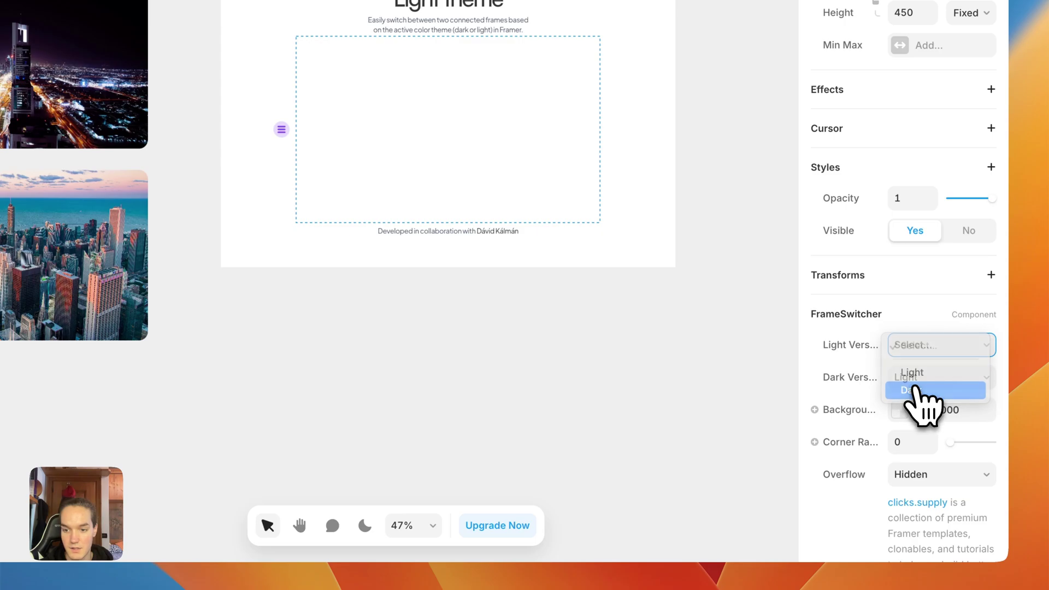
left_click(913, 389)
left_click(672, 386)
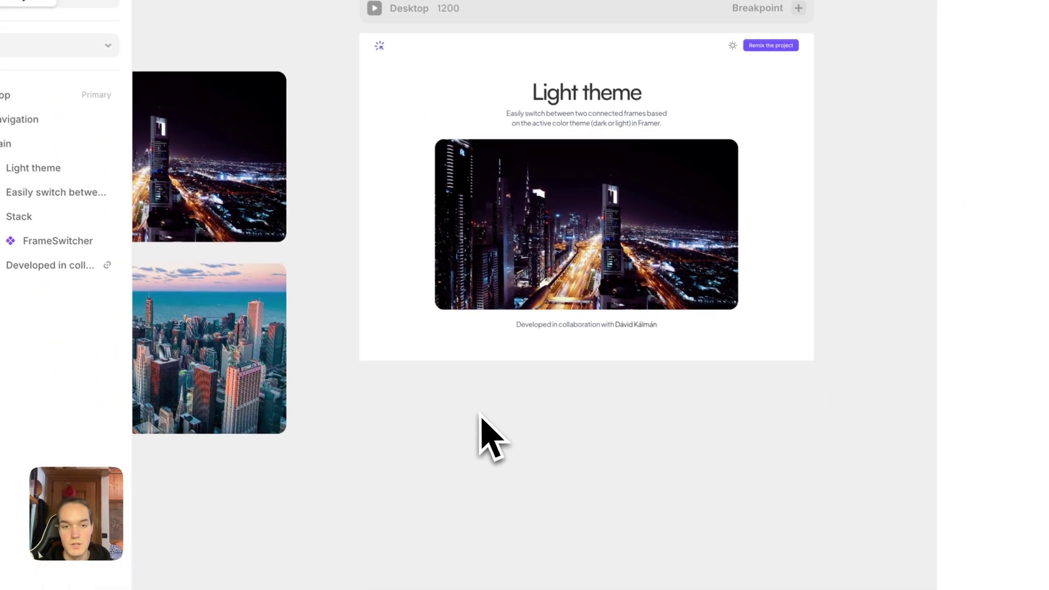
left_click_drag(349, 323, 408, 401)
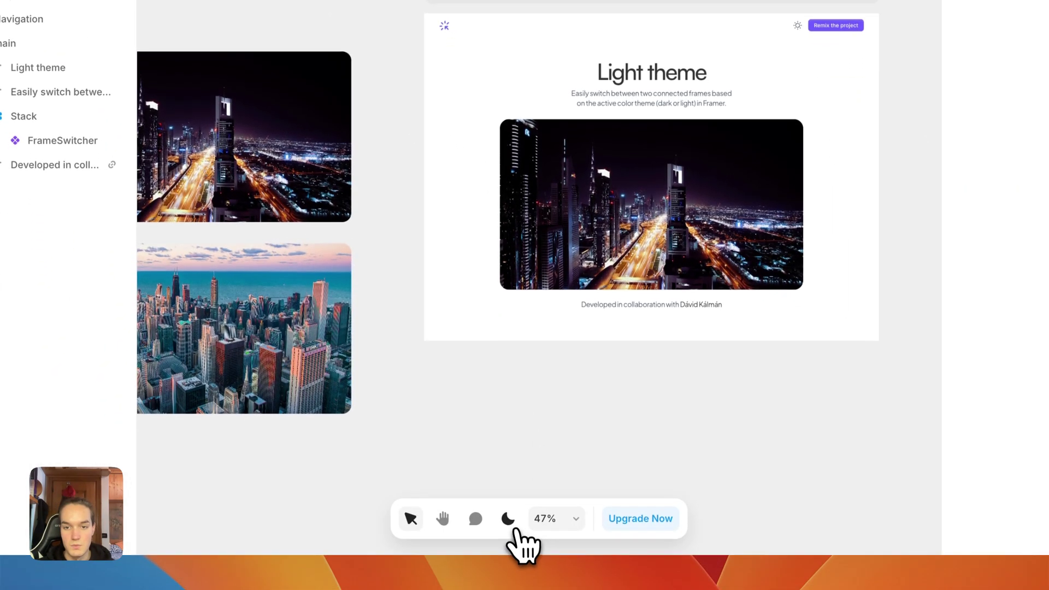
left_click(510, 515)
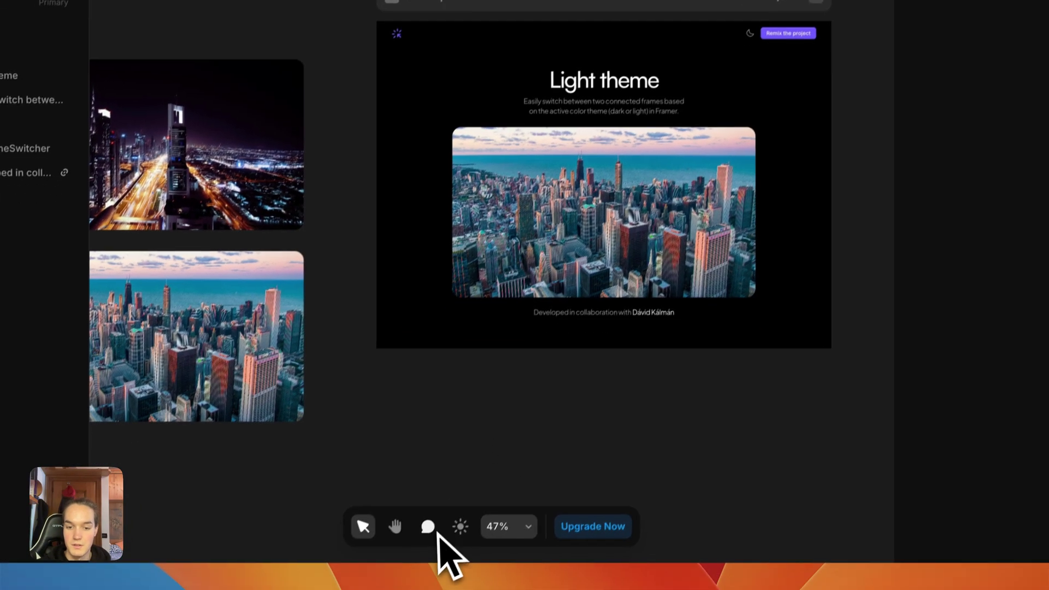
left_click(440, 569)
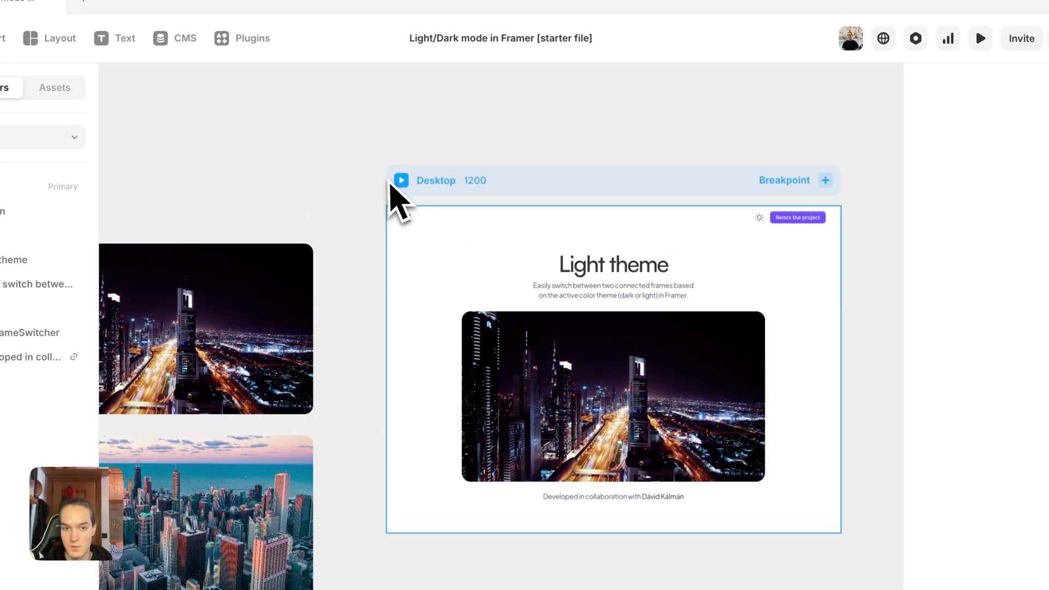
left_click(401, 156)
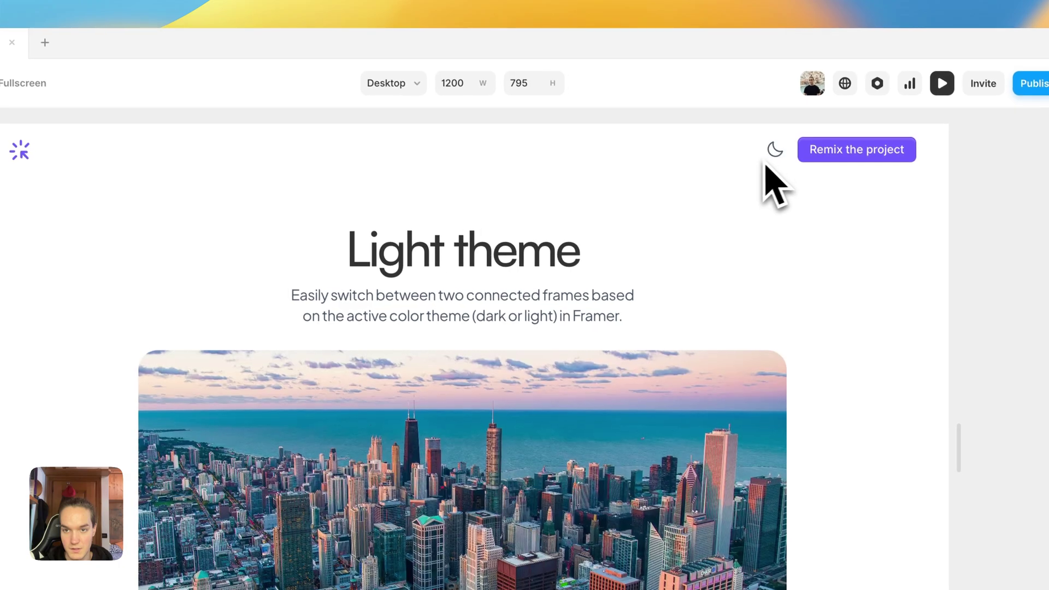
left_click(774, 149)
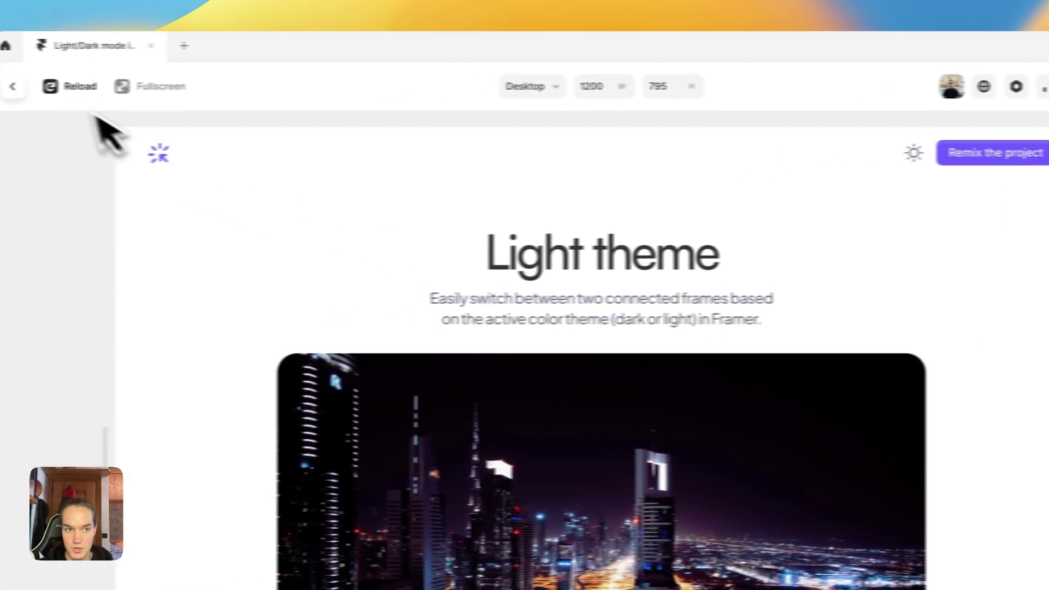
left_click(14, 87)
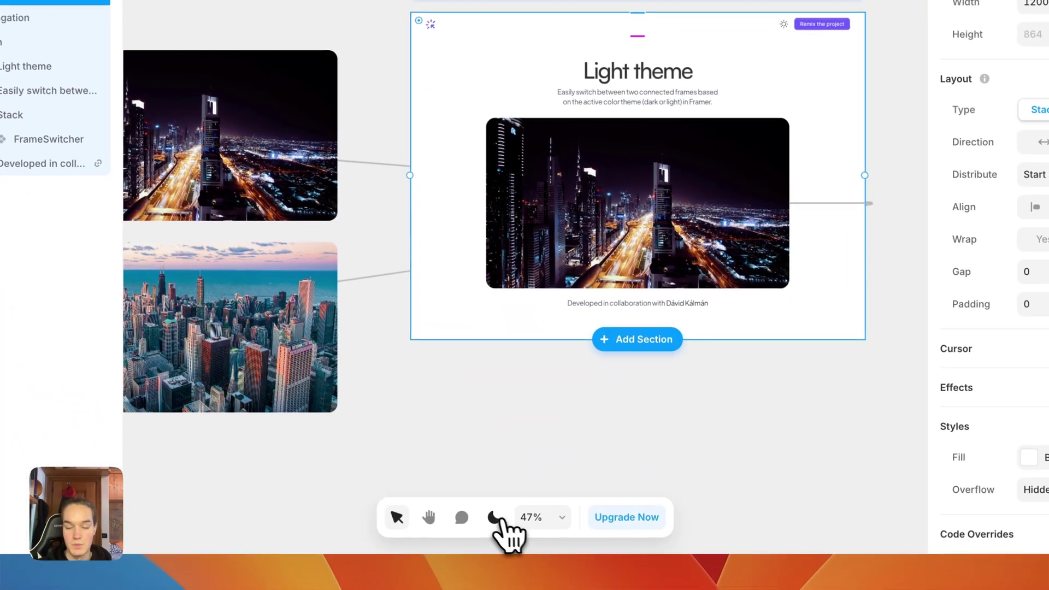
left_click(495, 518)
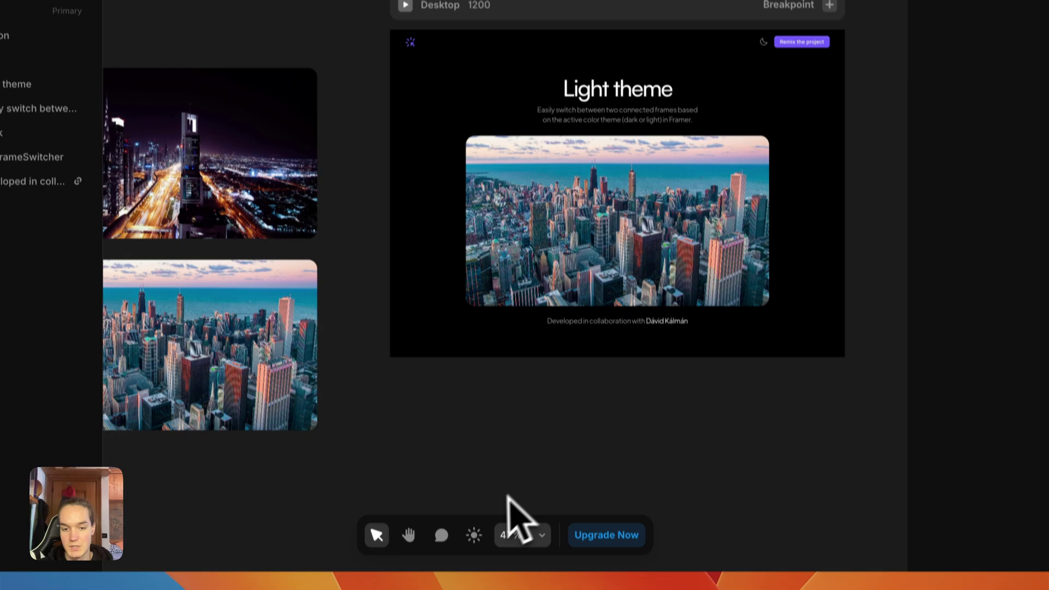
left_click(468, 540)
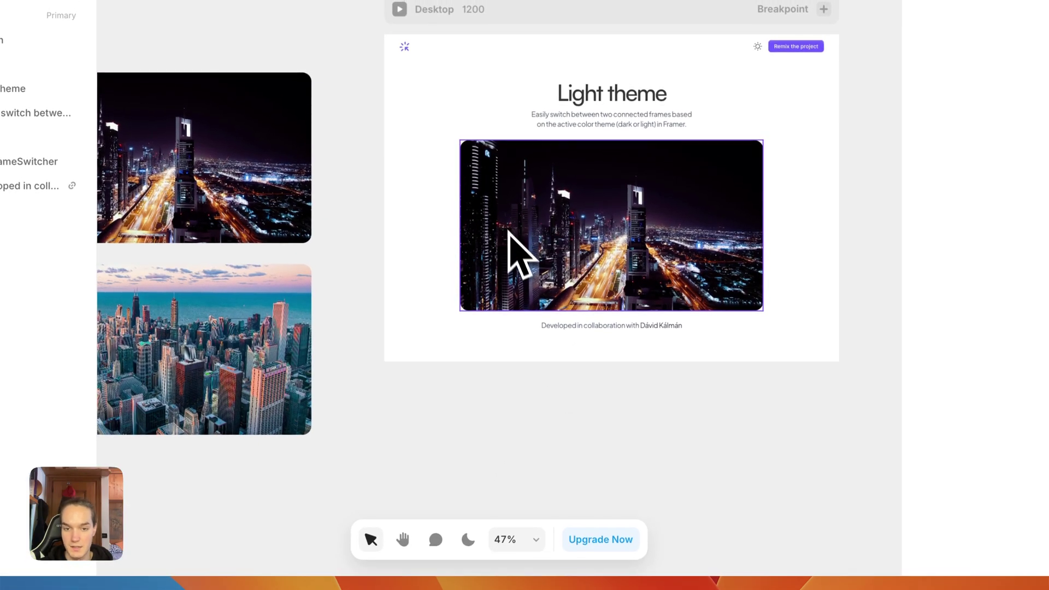
left_click(468, 539)
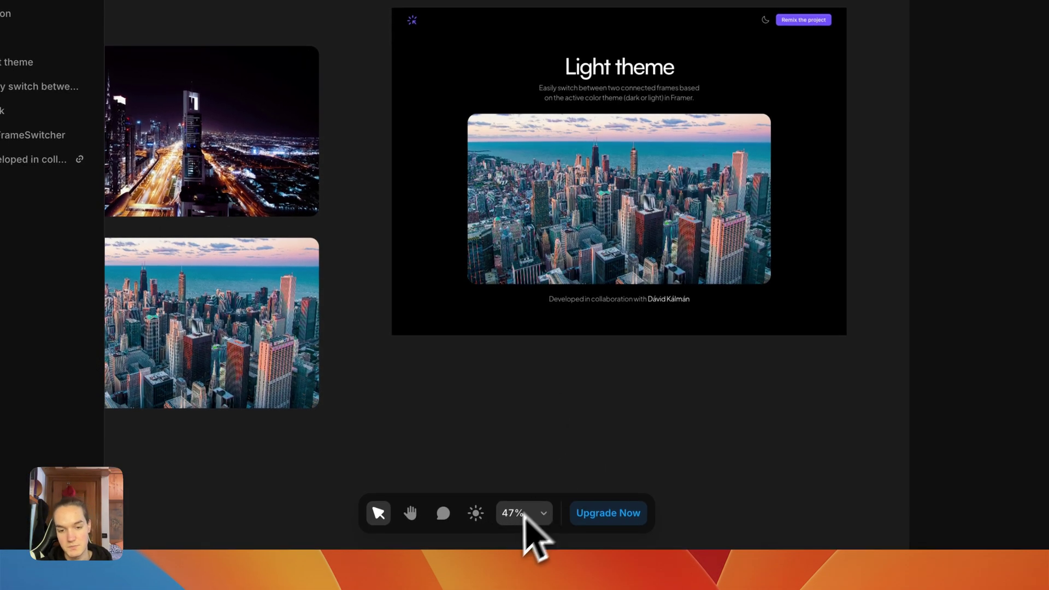
left_click(477, 516)
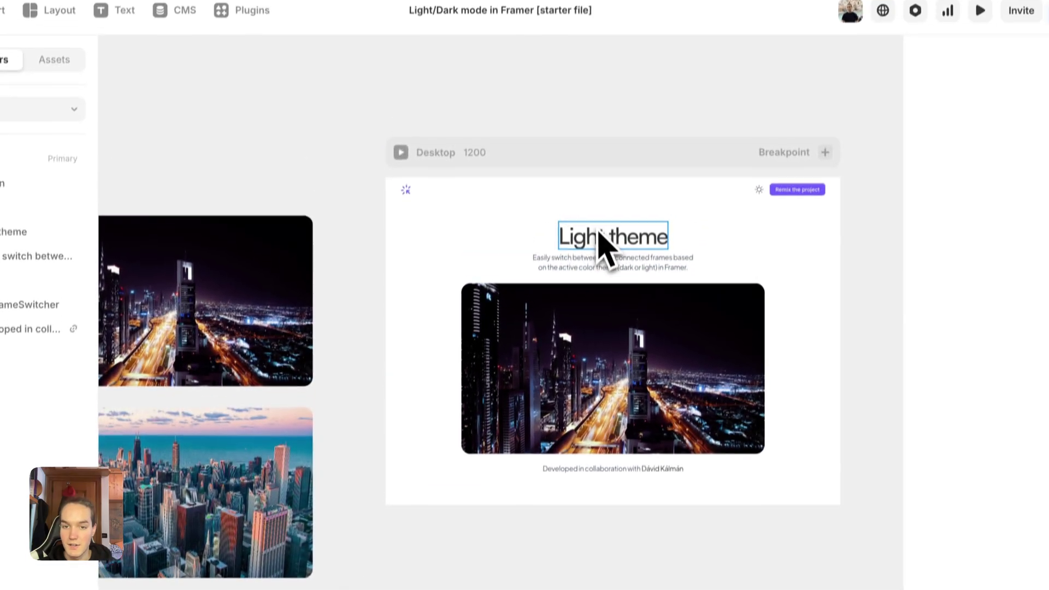
Pan the canvas to make room above the page and undo an accidental Light theme heading resize
left_click_drag(569, 209, 557, 309)
left_click(496, 202)
left_click_drag(550, 258, 559, 370)
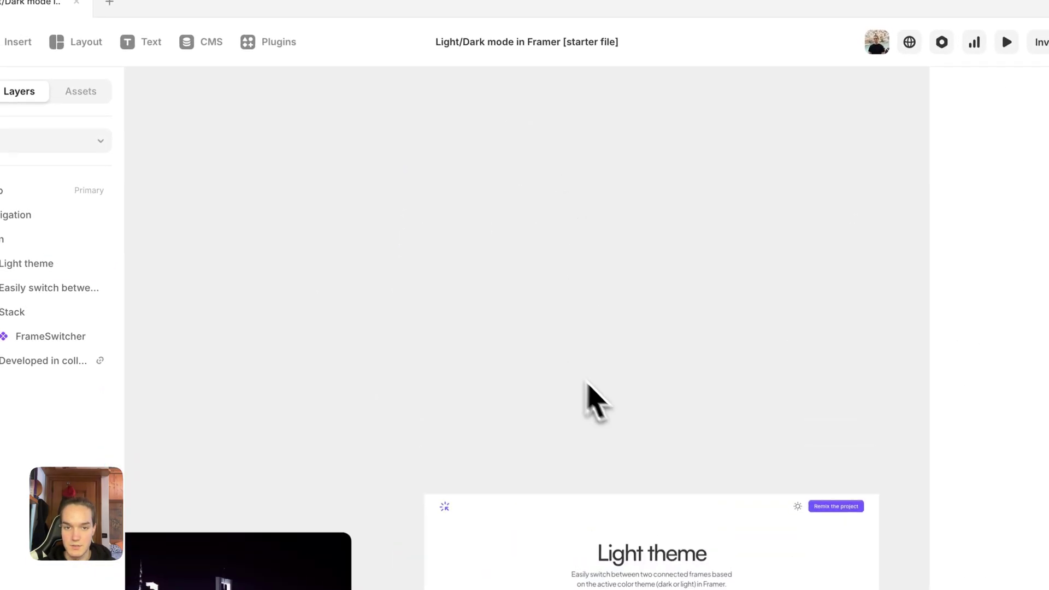
left_click_drag(546, 422, 507, 349)
key("super+z")
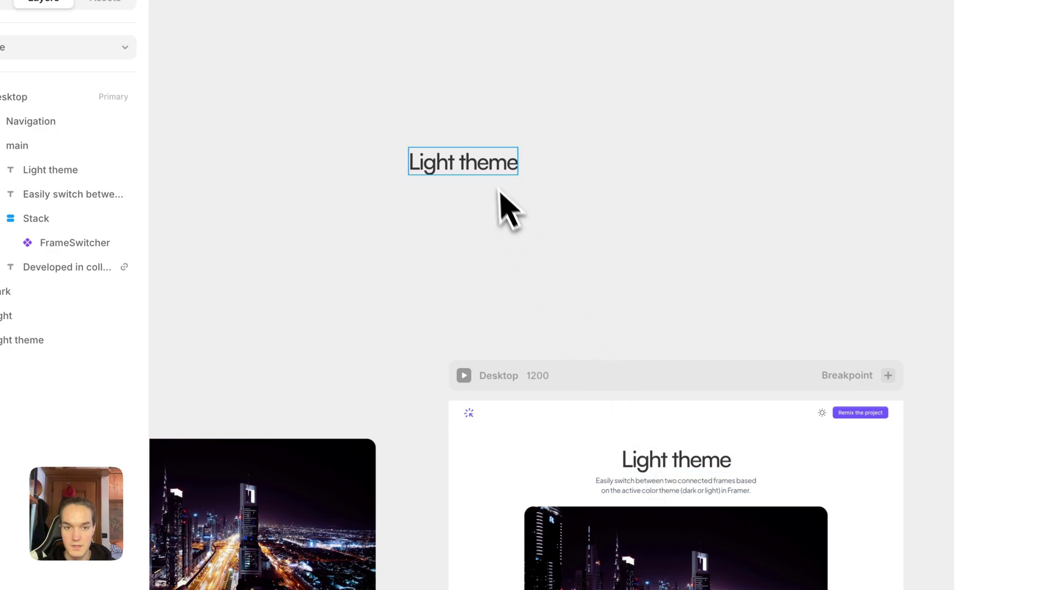
Paste a copy of the Light theme heading onto the canvas and bring the page back into view
key("super+v")
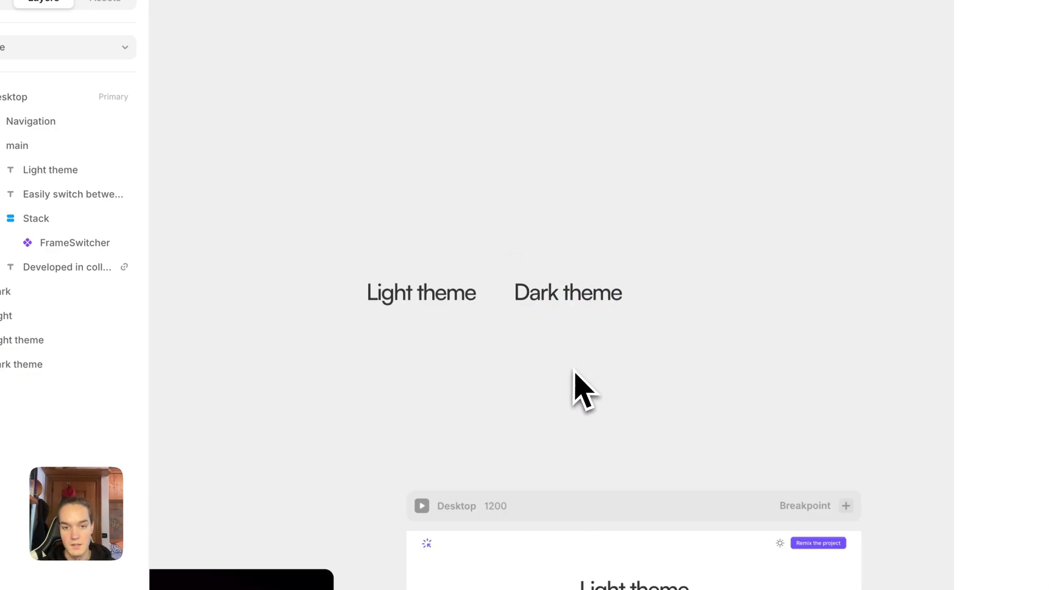
left_click_drag(574, 372, 541, 212)
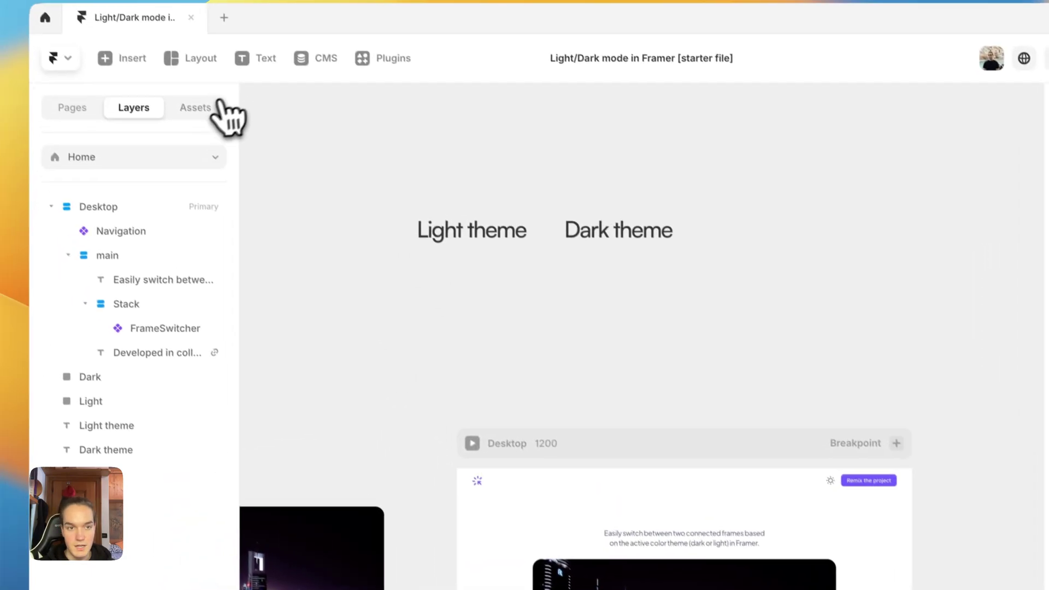
left_click(218, 118)
Add another FrameSwitcher to the Desktop page and try connecting it to the Light theme heading
left_click_drag(145, 318, 695, 540)
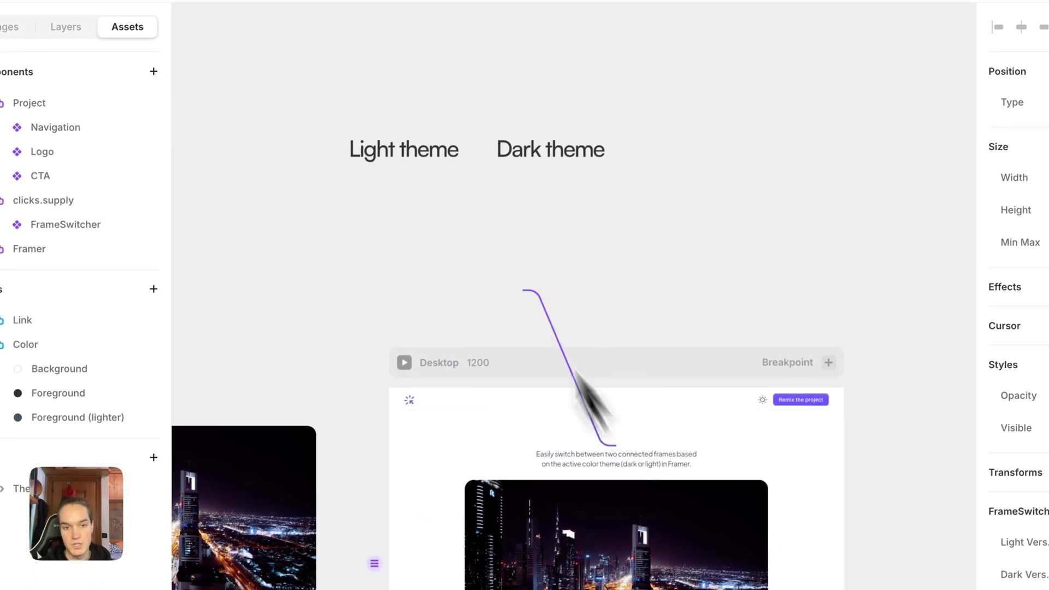
left_click_drag(575, 372, 411, 164)
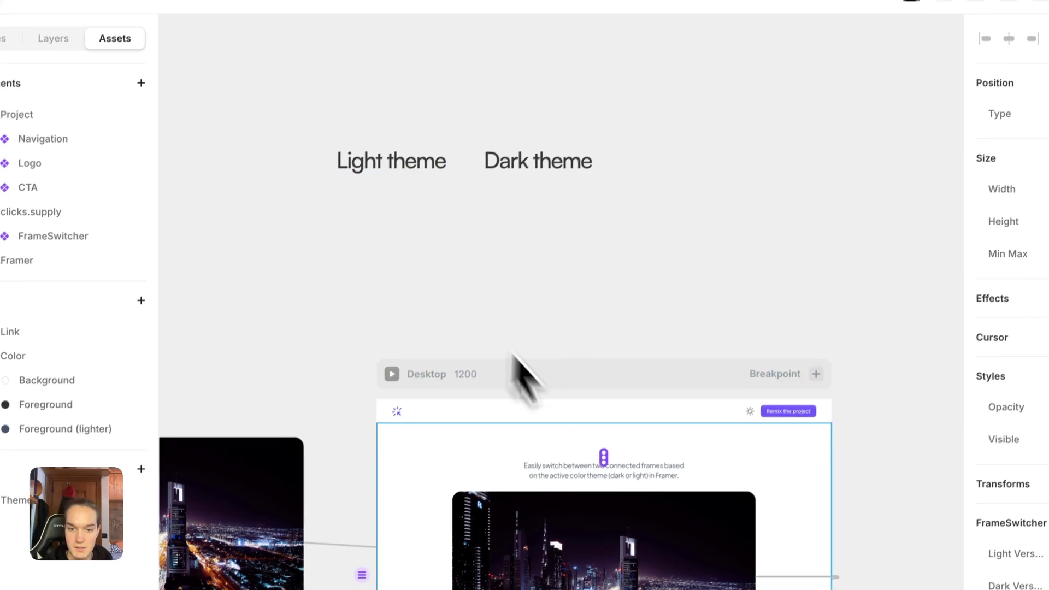
left_click_drag(606, 465, 579, 426)
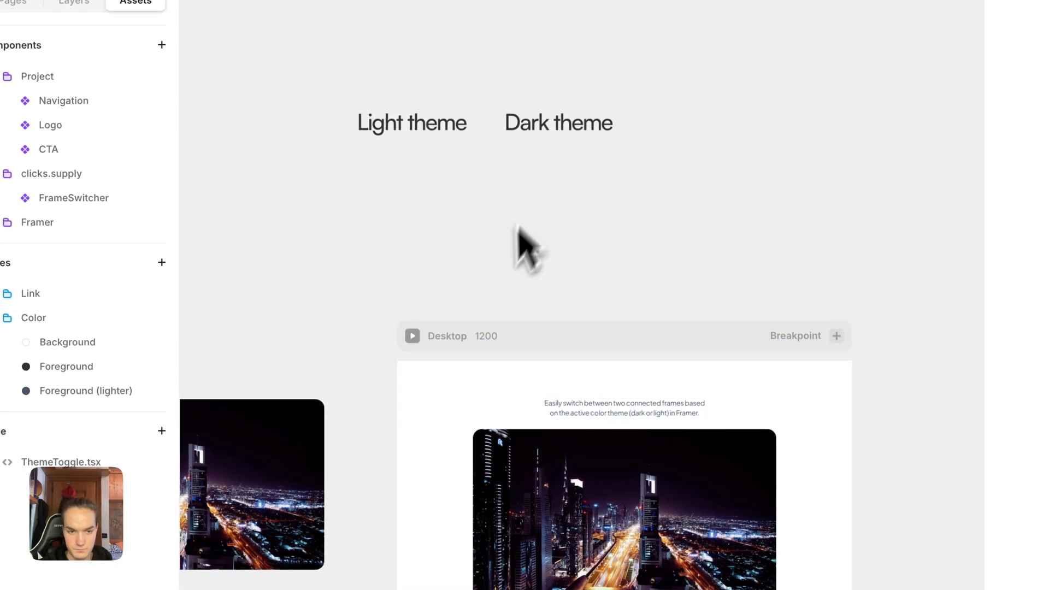
Undo the accidental content-section move and select the FrameSwitcher in the Layers list
key("super+z")
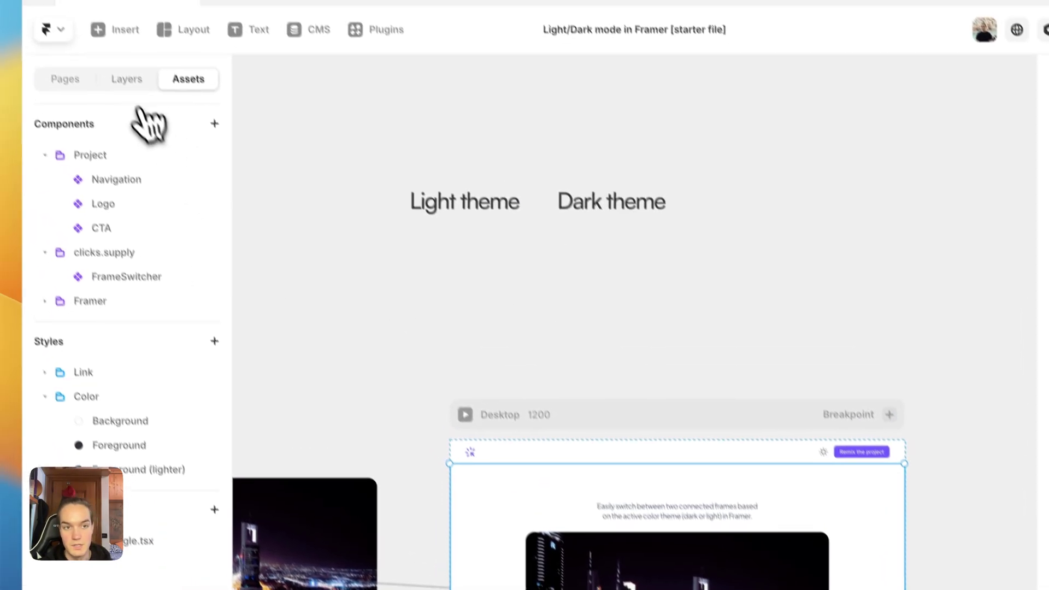
left_click(74, 1)
left_click(95, 171)
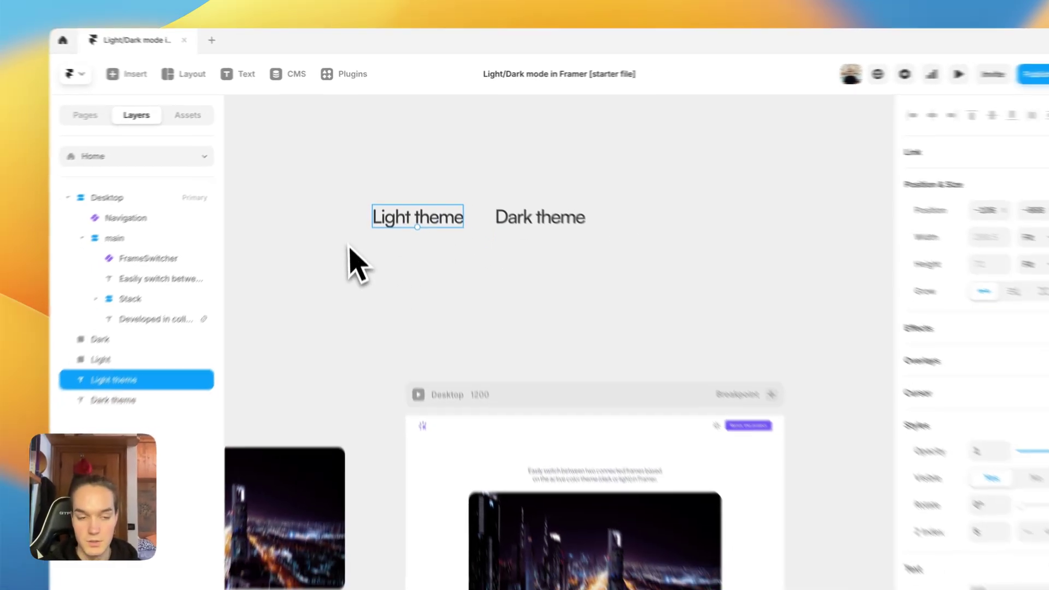
Wrap the Light theme text in a Fit Content width and height stack and rename it Light text
key("super+alt+Return")
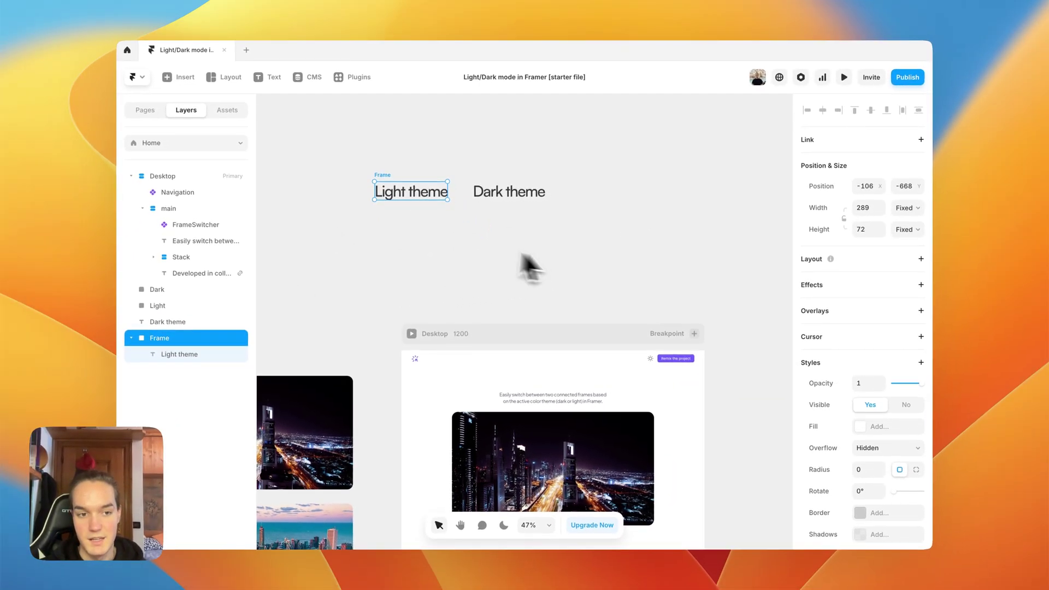
left_click(906, 208)
left_click(901, 241)
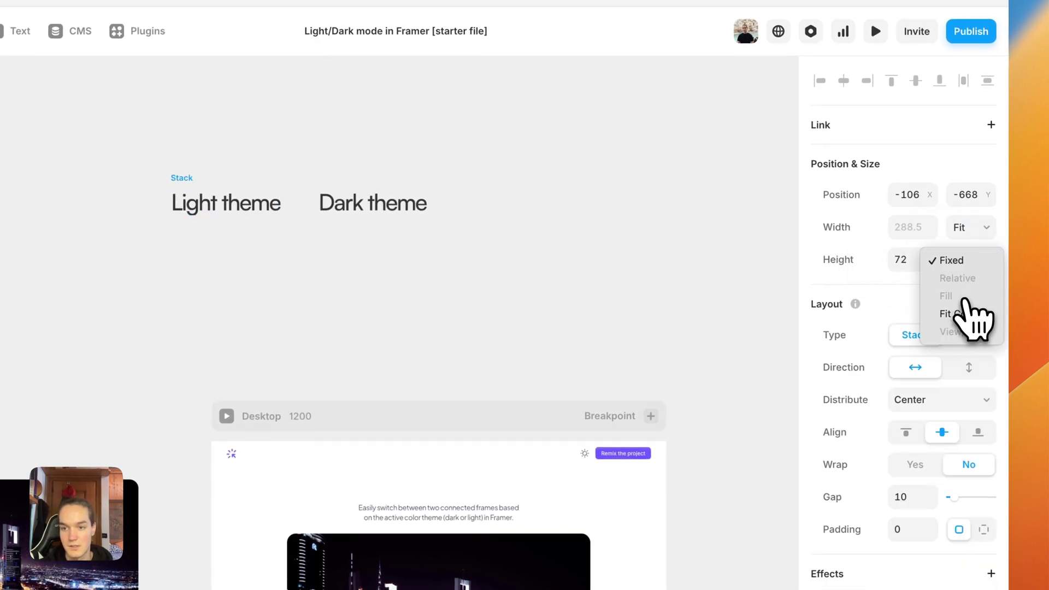
left_click(966, 310)
double_click(164, 371)
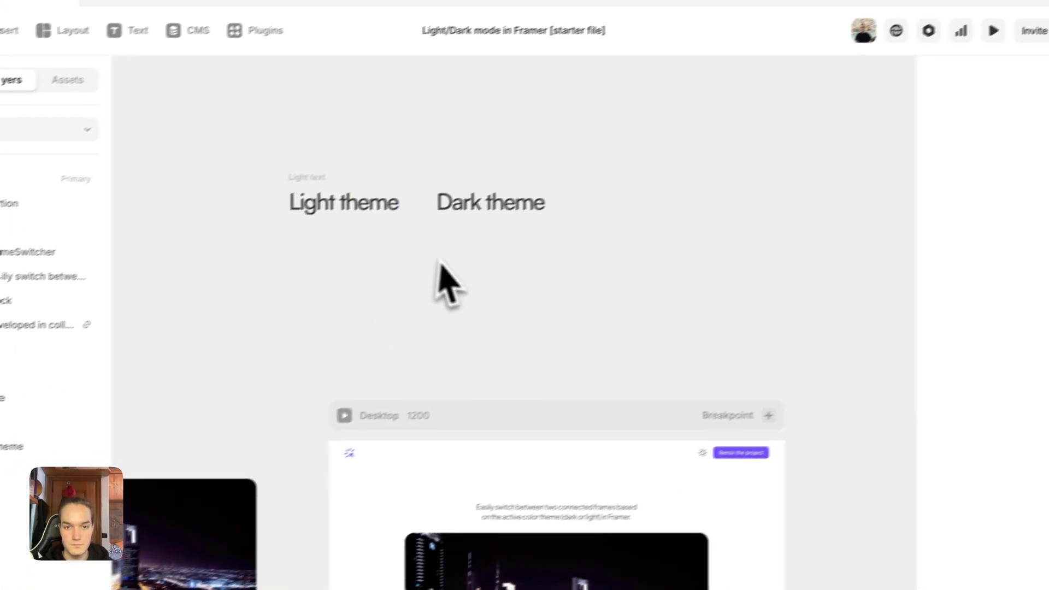
Wrap the Dark theme text in a Fit Content stack and rename it Dark text
left_click(568, 161)
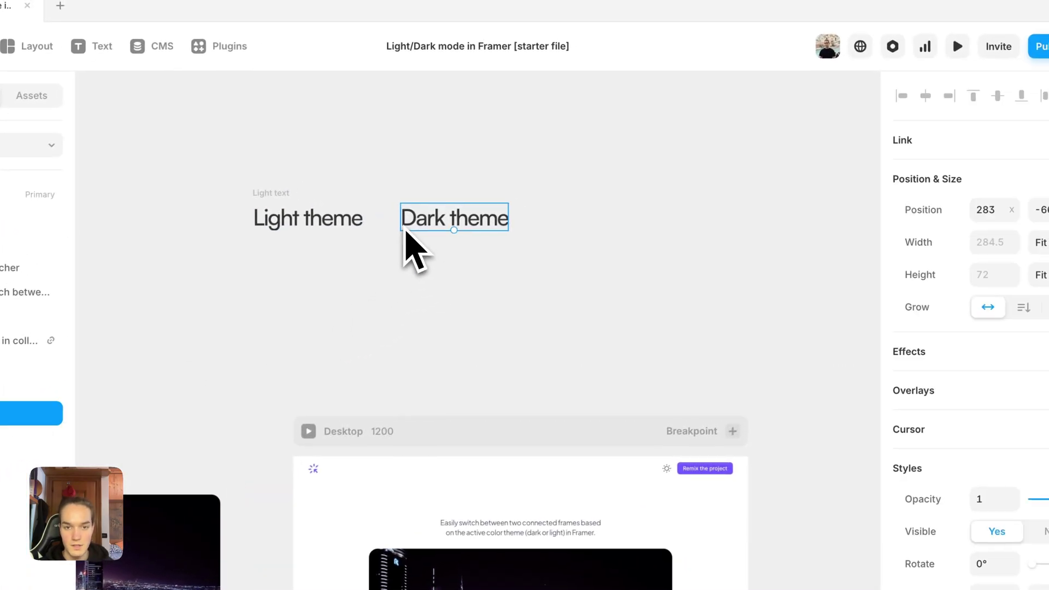
left_click(1040, 244)
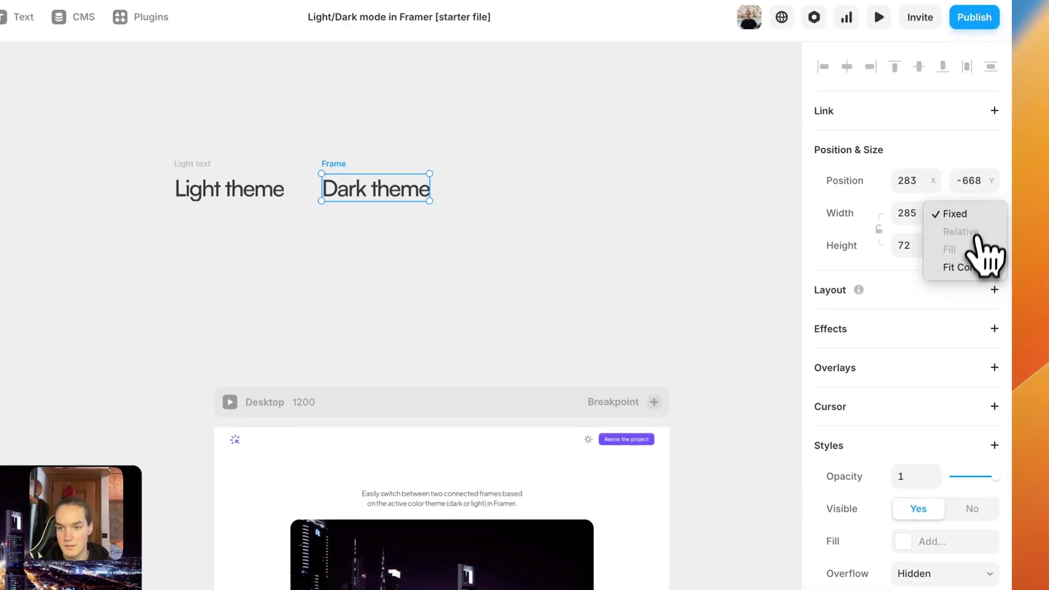
left_click(1045, 297)
left_click(1040, 276)
left_click(965, 299)
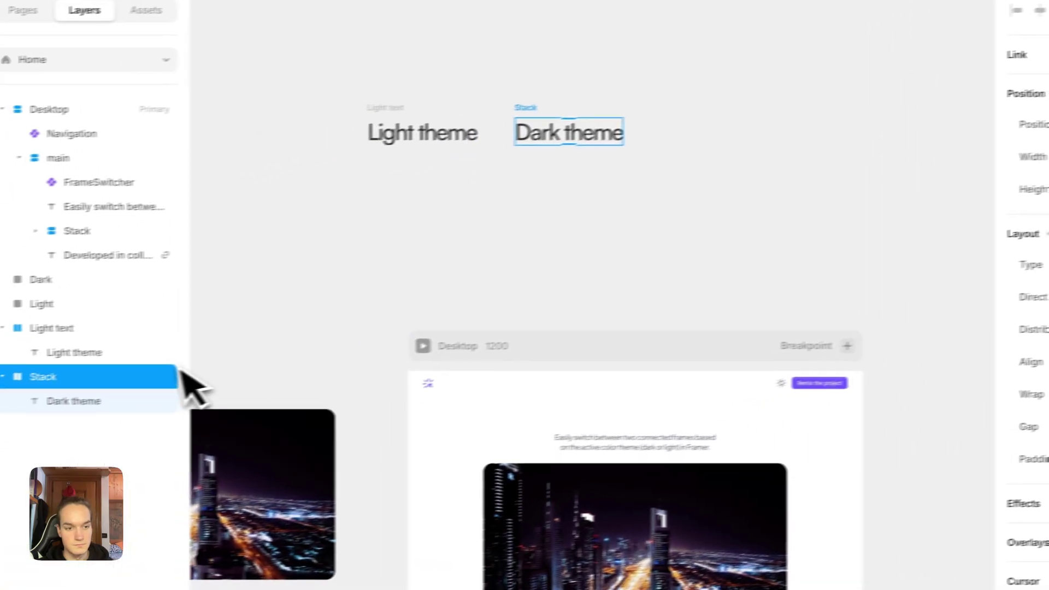
double_click(175, 370)
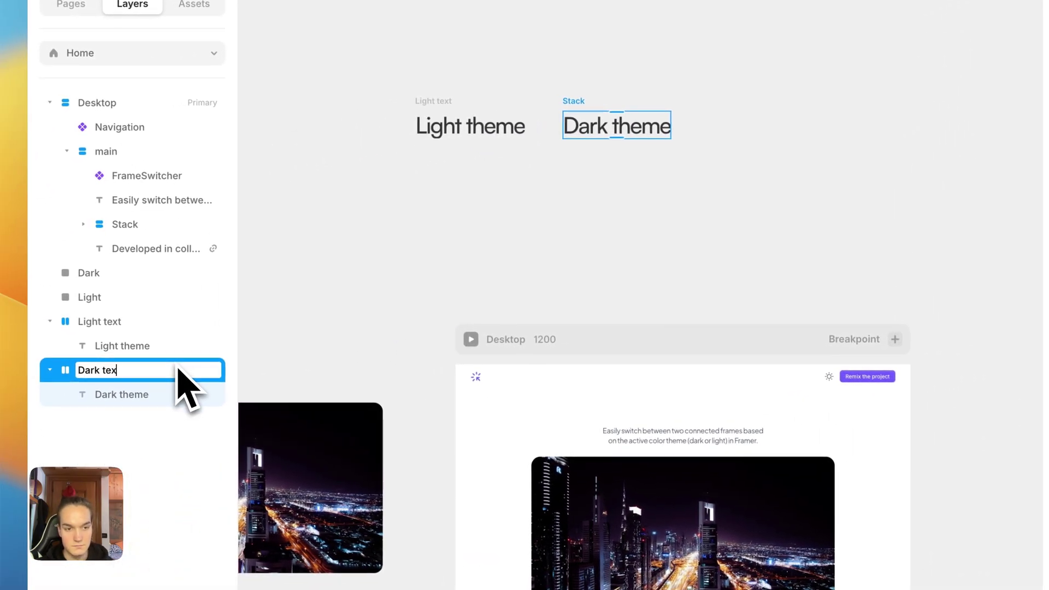
Connect the FrameSwitcher to Light text as light version and Dark text as Dark Version
left_click(673, 433)
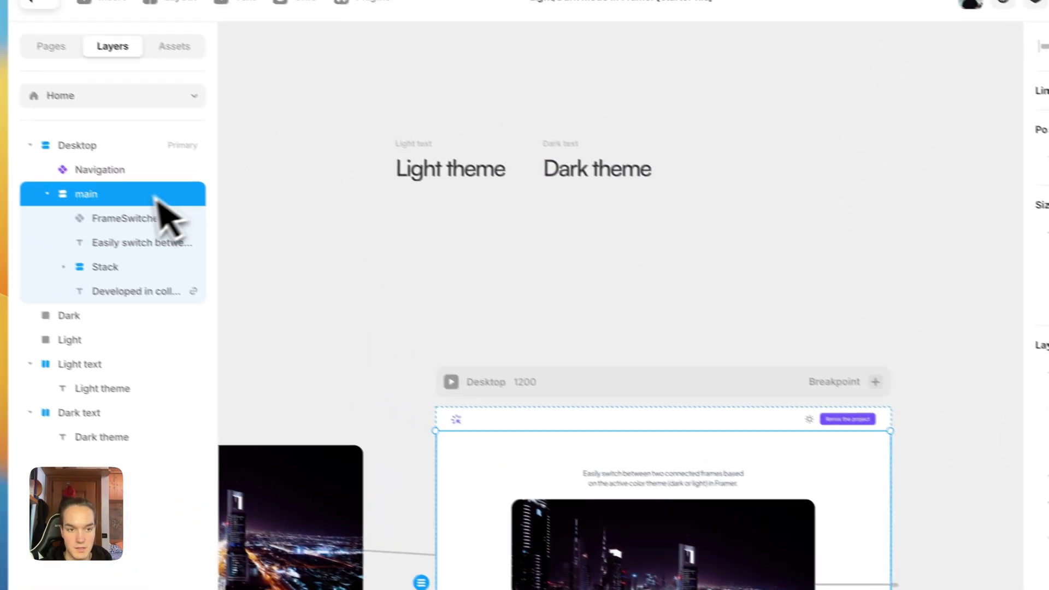
left_click(156, 218)
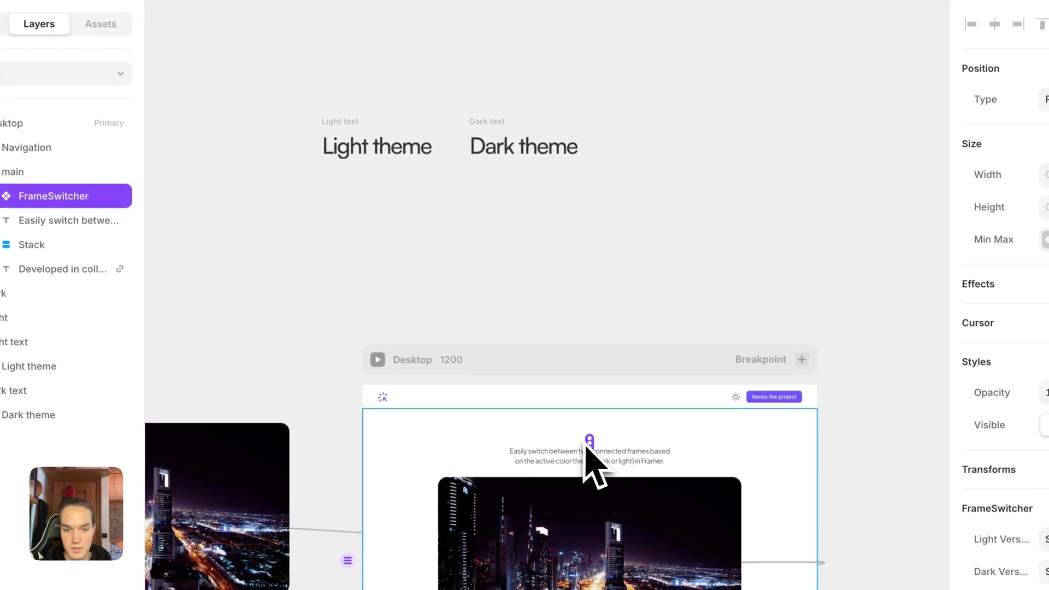
left_click_drag(664, 464, 615, 416)
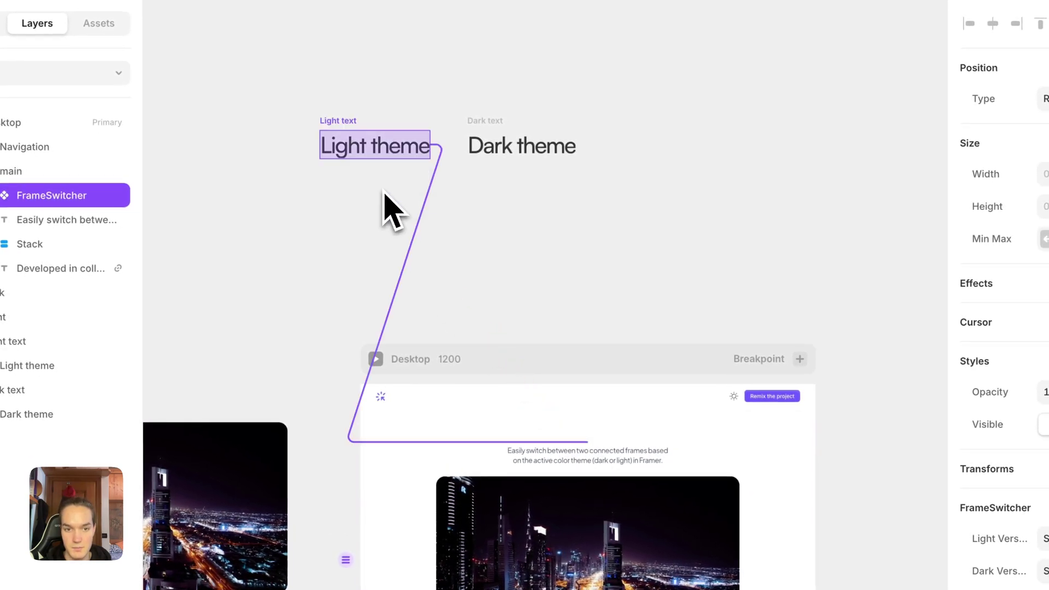
left_click_drag(384, 193, 385, 195)
left_click_drag(645, 444, 522, 143)
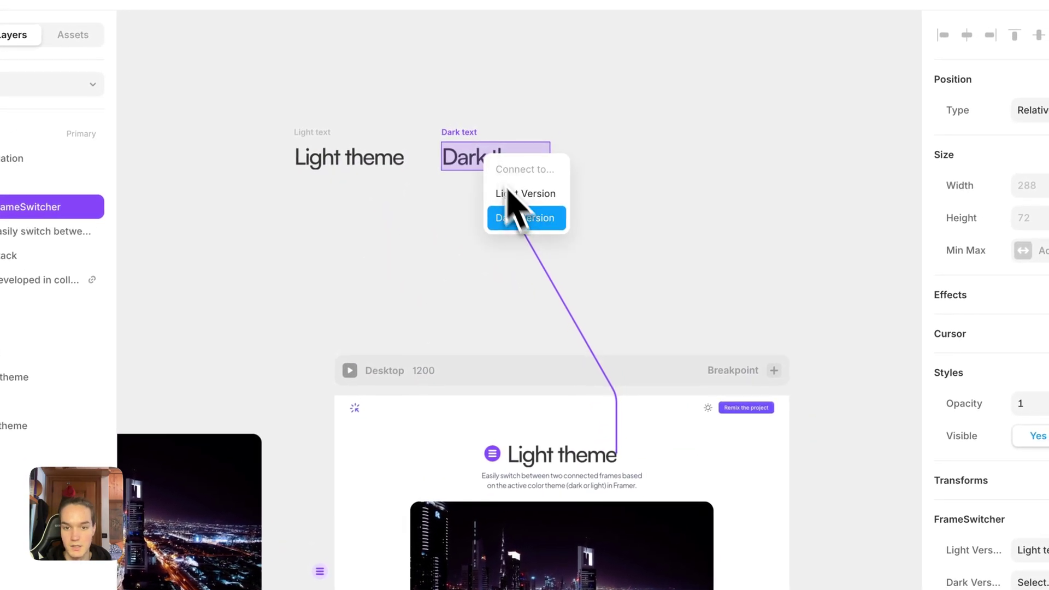
left_click(571, 209)
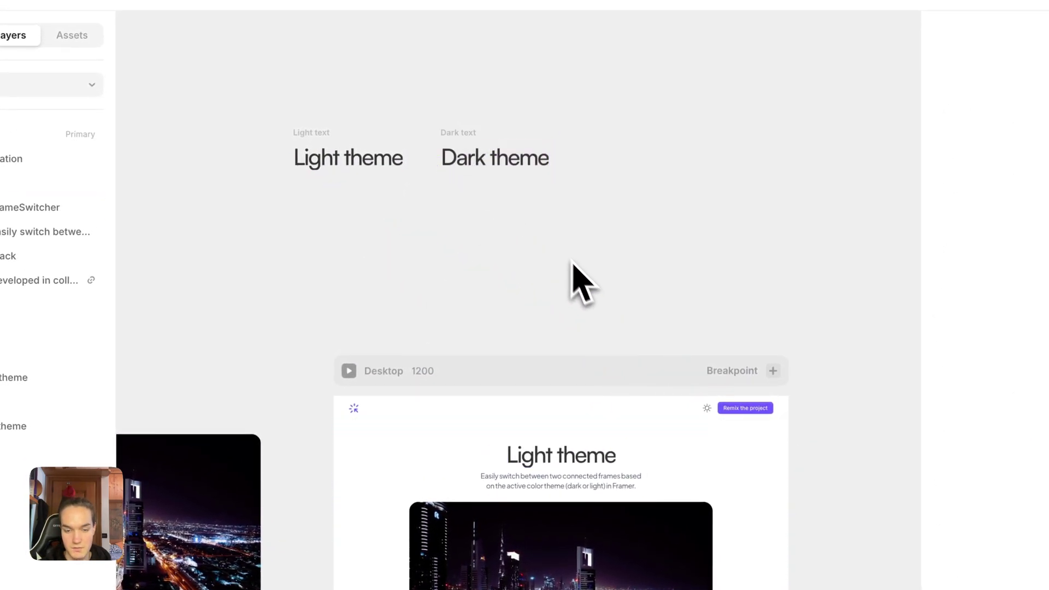
Preview the heading in dark theme, then switch the preview back to light theme
scroll(573, 268, "down", 3)
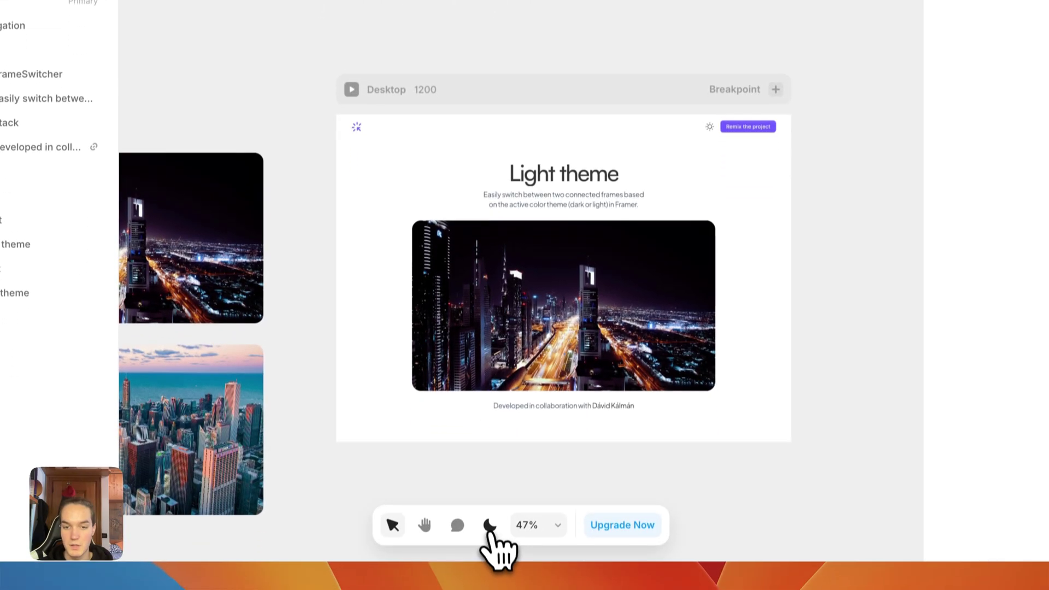
left_click(490, 514)
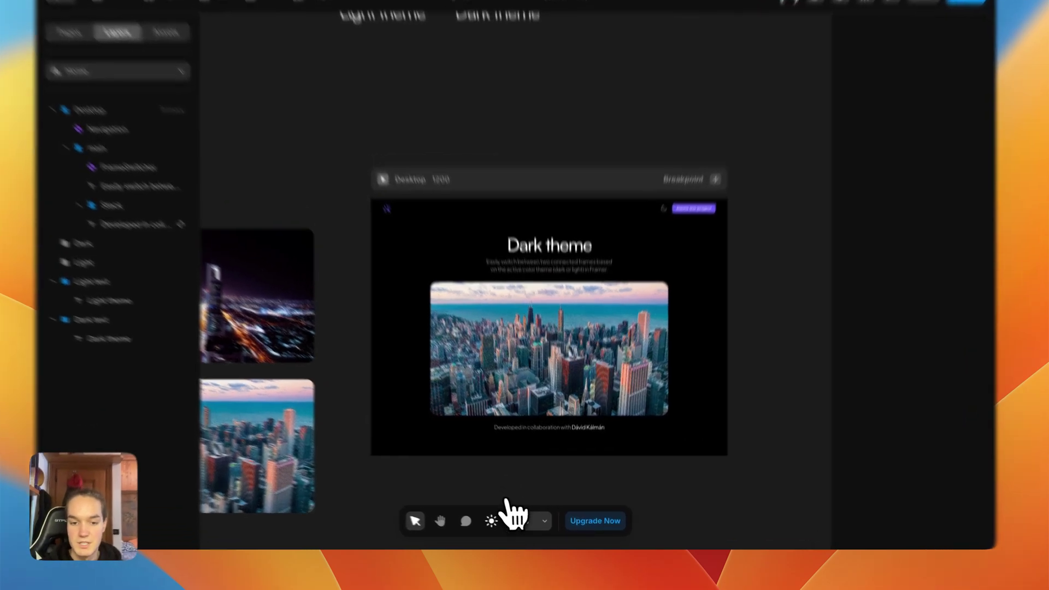
left_click(504, 526)
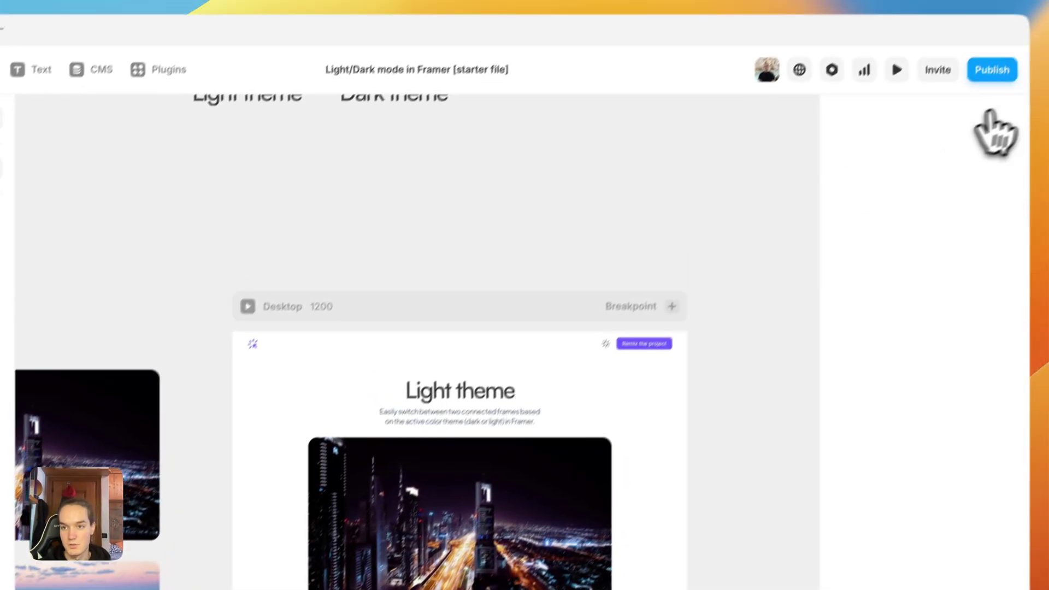
Publish the update to the live site and switch to the browser
left_click(976, 93)
left_click(840, 249)
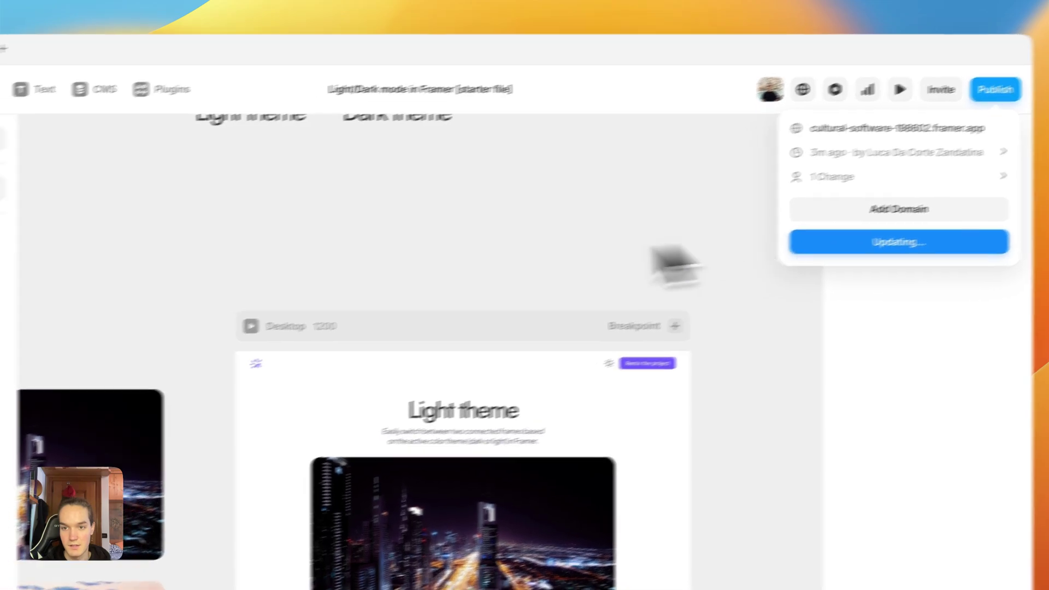
key("ctrl+Left")
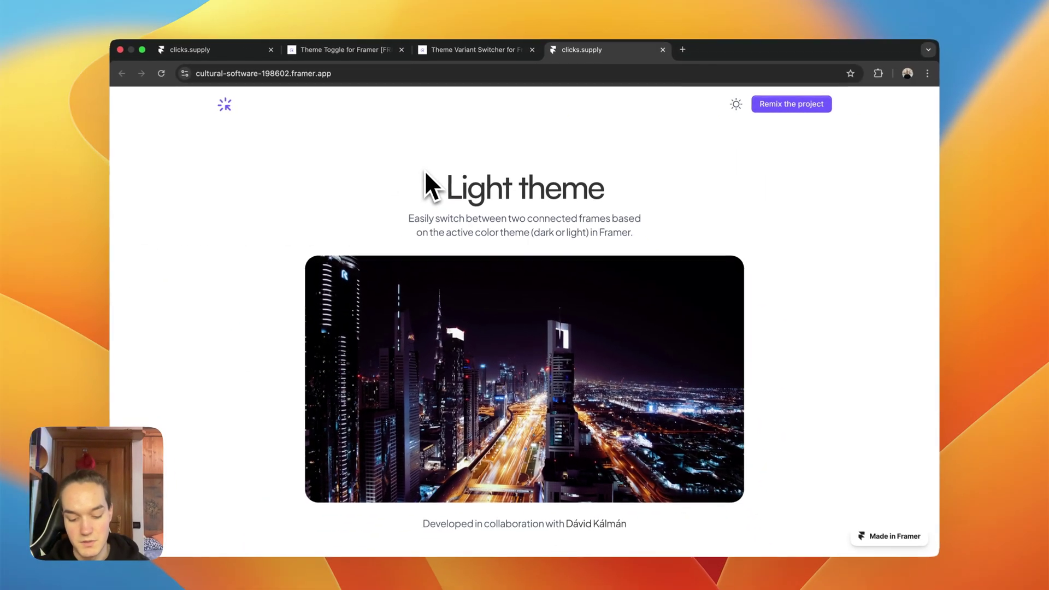
key("super+r")
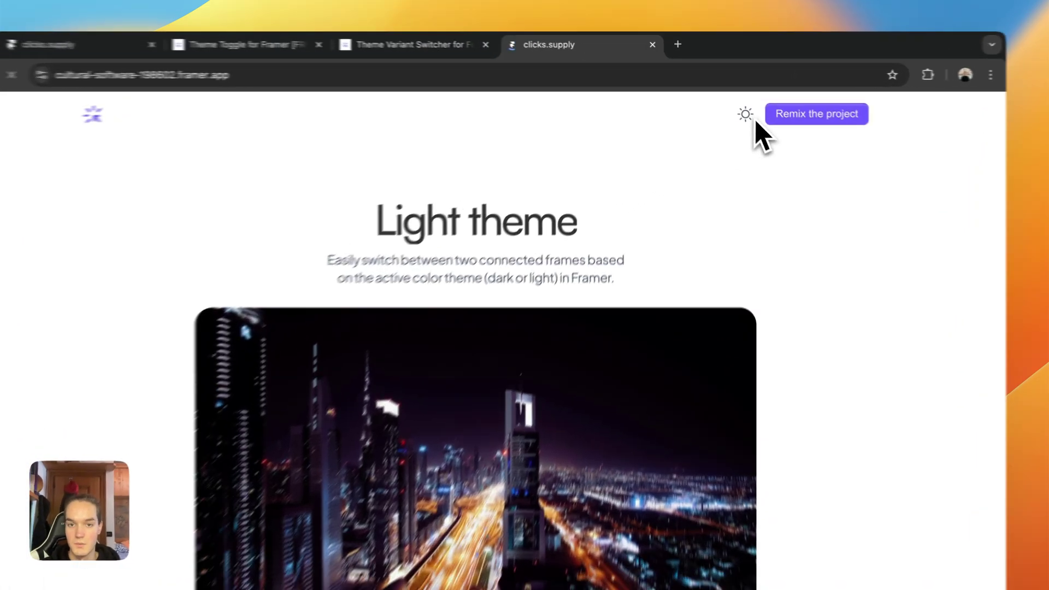
left_click(734, 104)
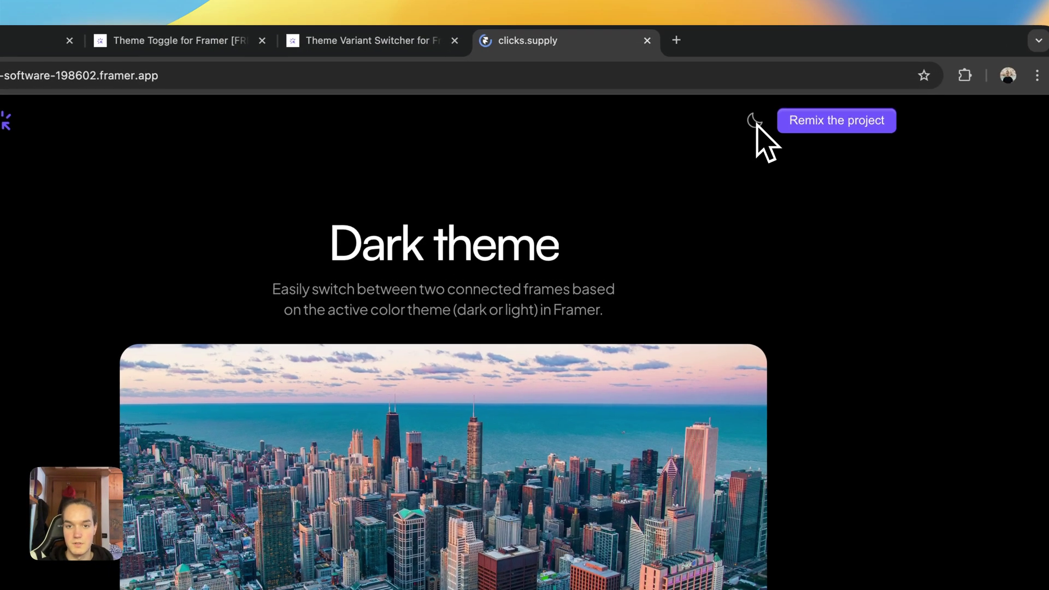
left_click(757, 125)
left_click(758, 126)
left_click(750, 128)
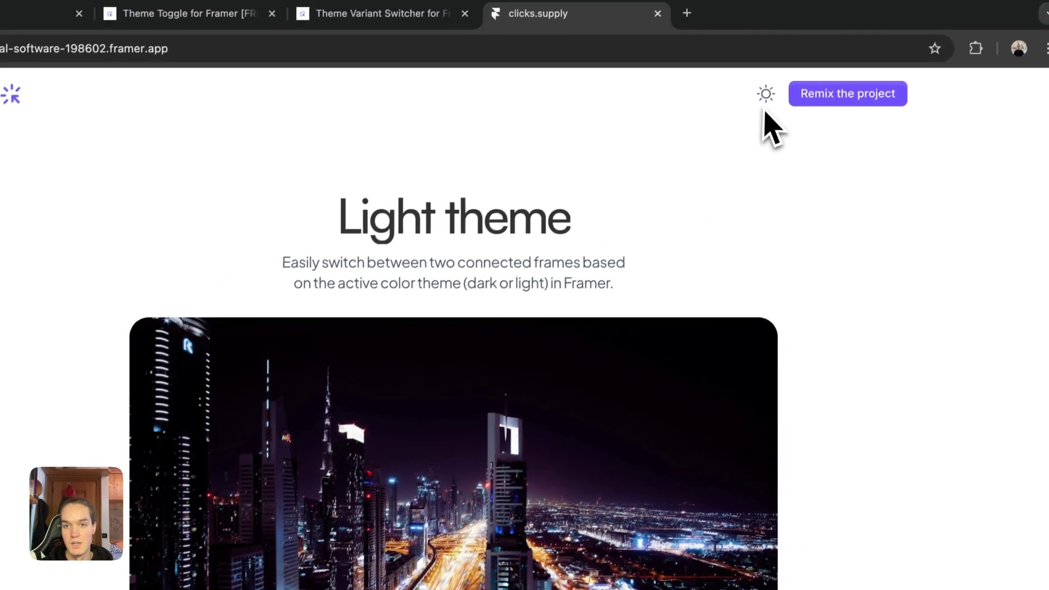
left_click(802, 45)
left_click(756, 109)
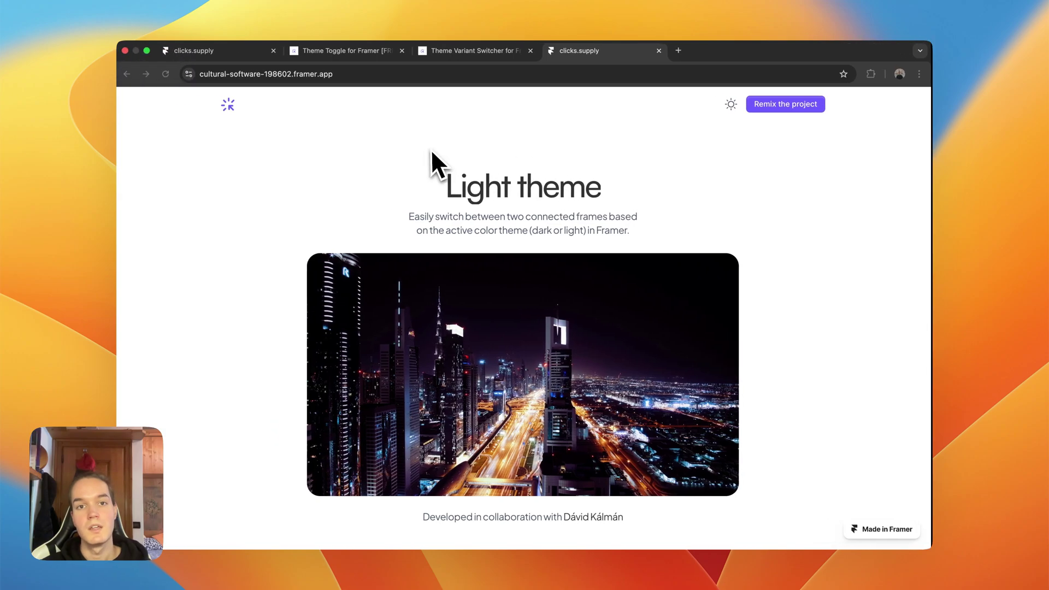
View the top of the Theme Toggle for Framer resource page, then return to the Framer project
left_click(342, 51)
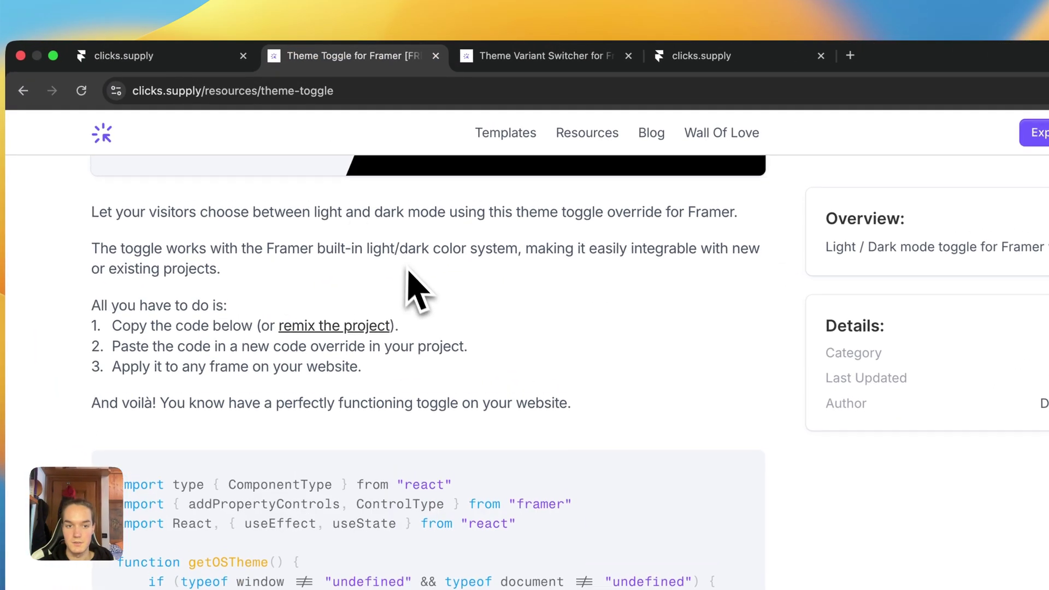
scroll(409, 272, "up", 10)
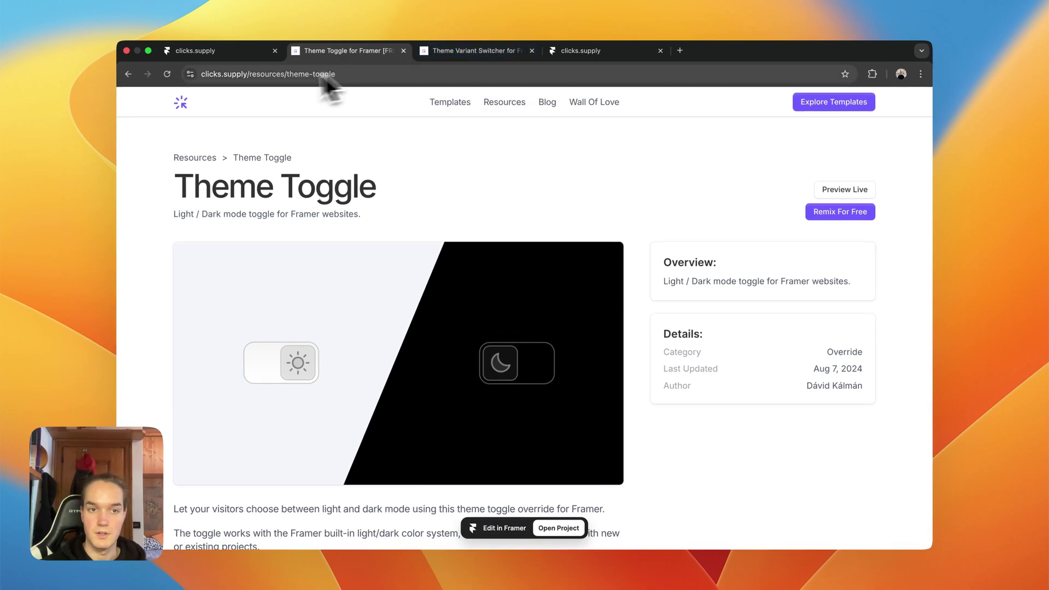
key("ctrl+Right")
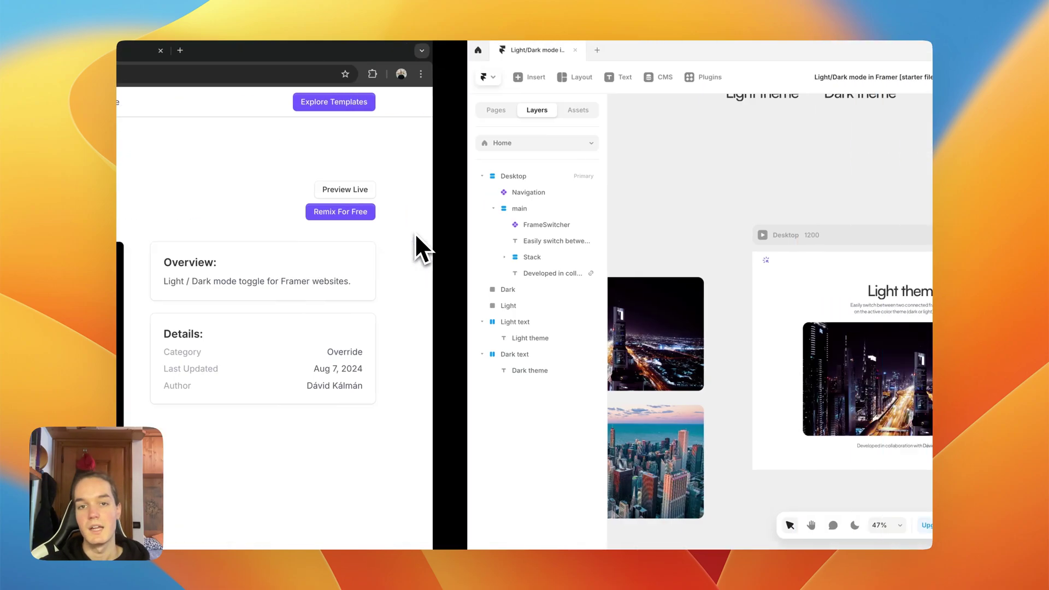